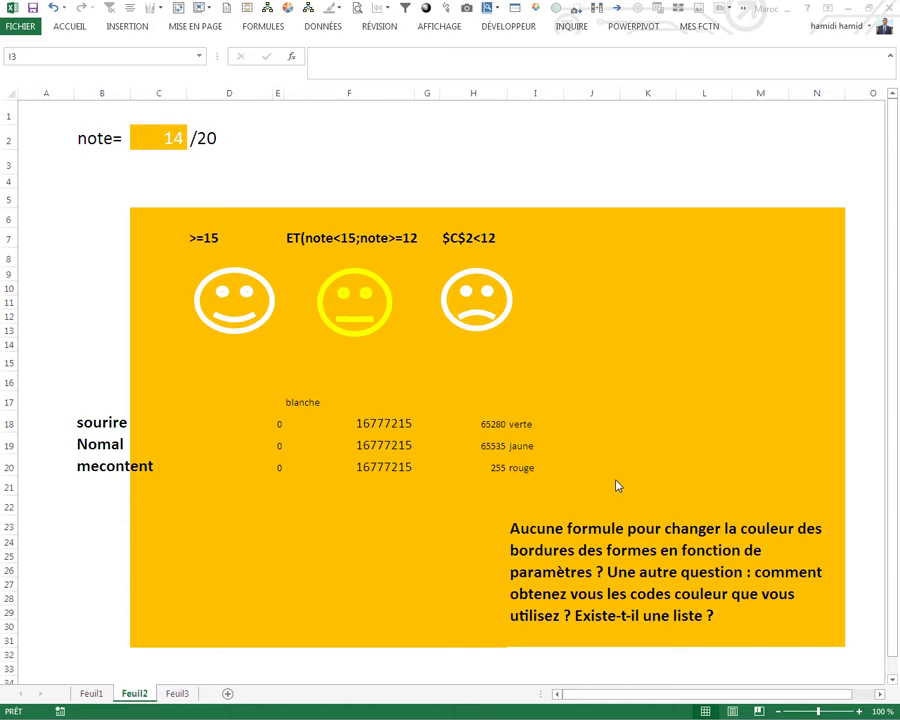
Glance at the Feuil1 regions map, then return to the Feuil2 smiley sheet.
{"action": "left_click", "coordinate": [93, 693]}
{"action": "left_click", "coordinate": [380, 463]}
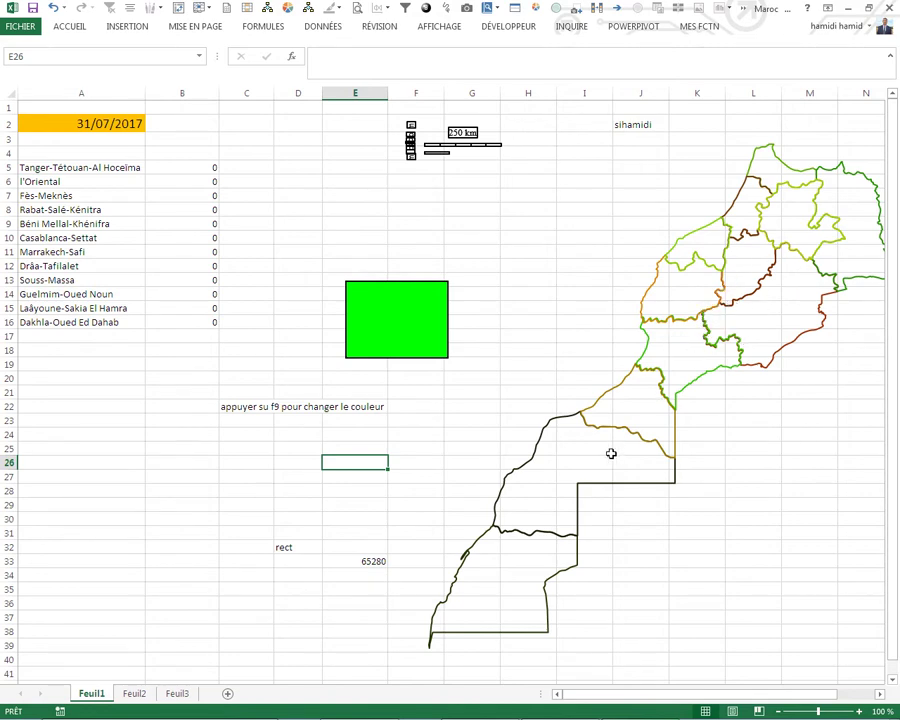
{"action": "left_click", "coordinate": [734, 467]}
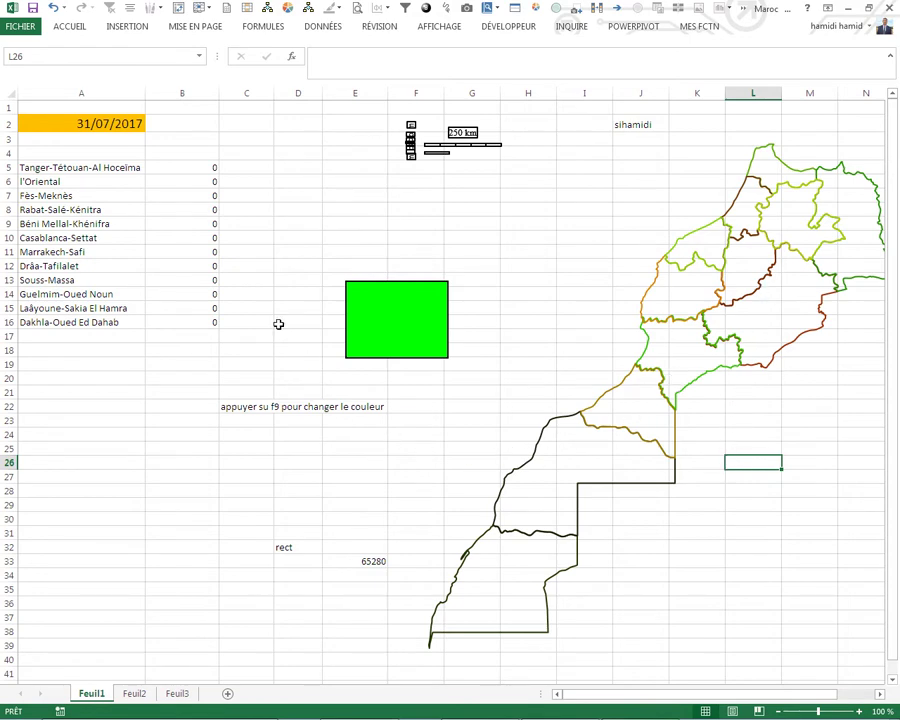
{"action": "left_click", "coordinate": [136, 692]}
{"action": "left_click", "coordinate": [101, 541]}
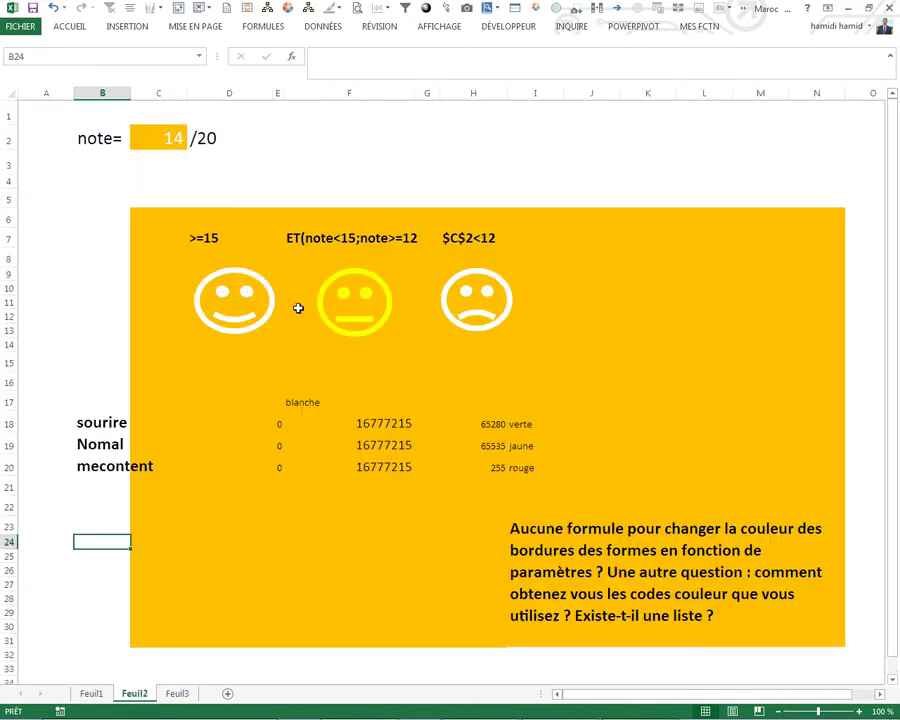
Check the names of the smiling, neutral and frowning faces and E18's ColorieImage2 formula.
{"action": "left_click", "coordinate": [245, 333]}
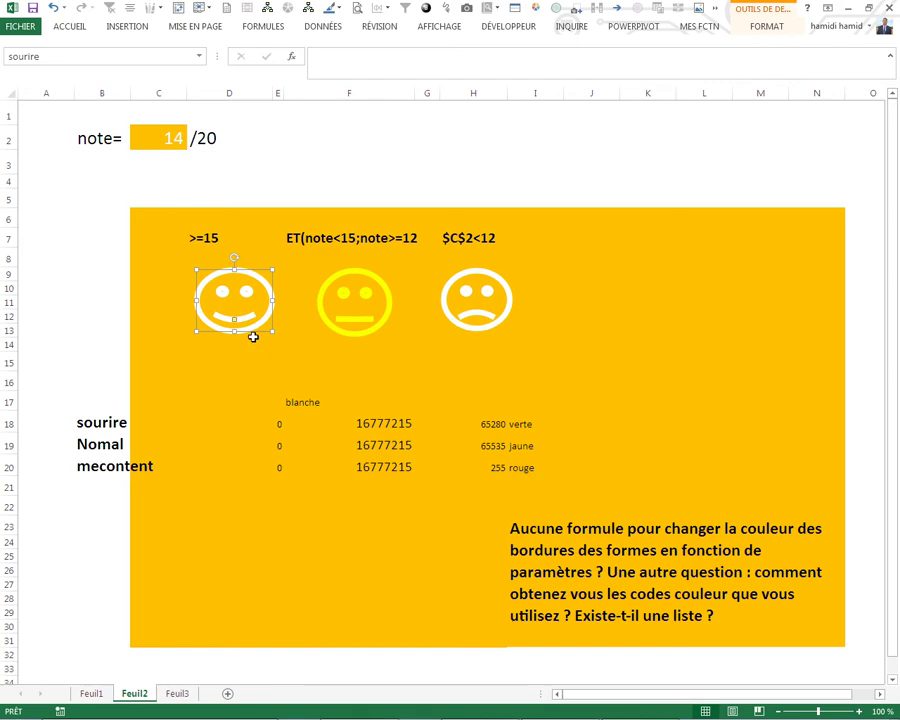
{"action": "left_click", "coordinate": [340, 332]}
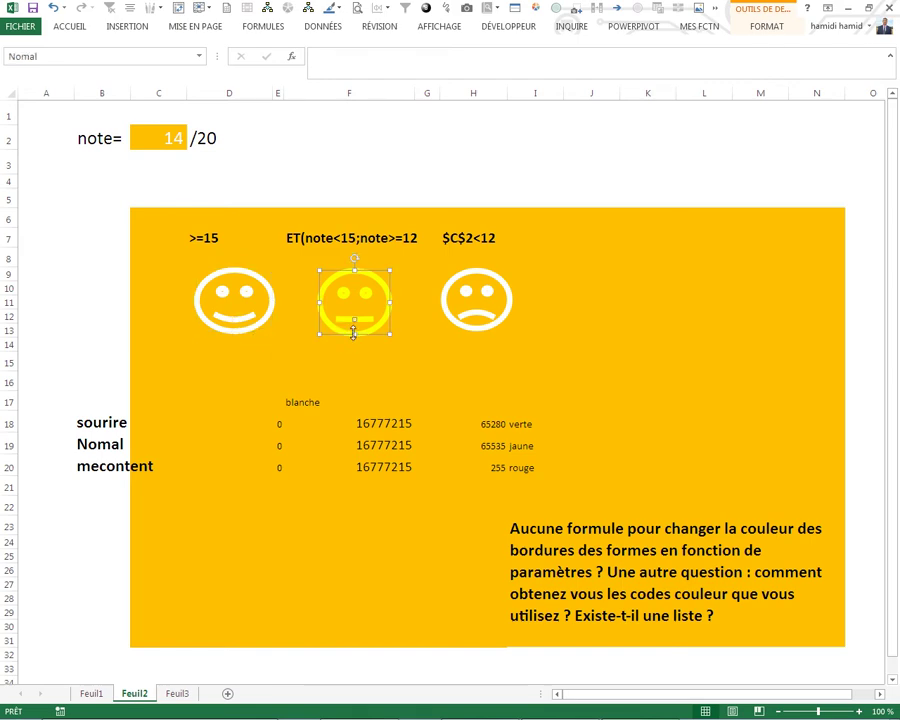
{"action": "left_click", "coordinate": [475, 333]}
{"action": "left_click", "coordinate": [110, 362]}
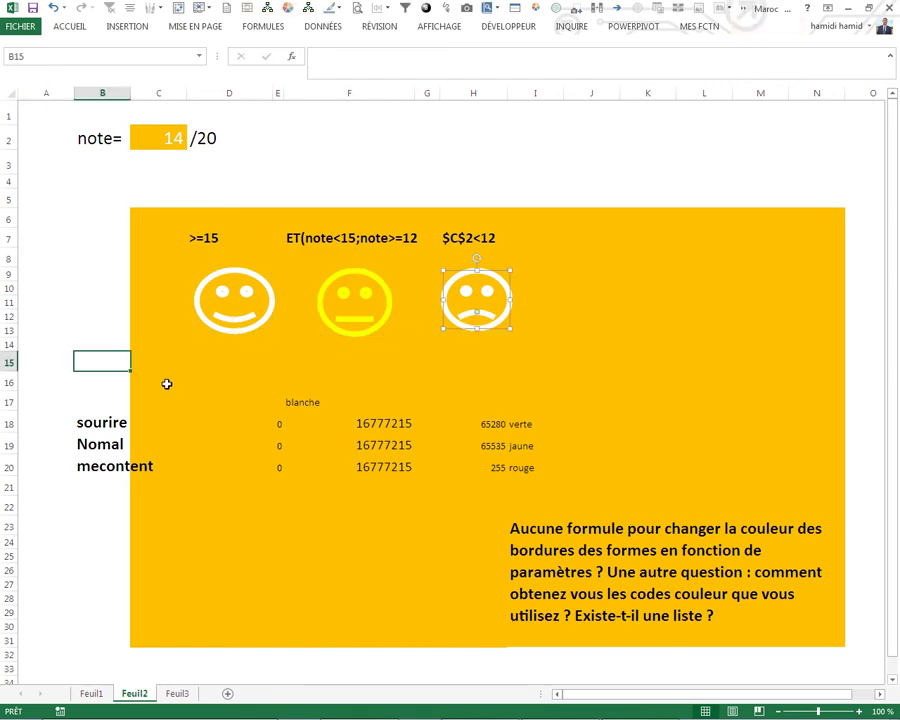
{"action": "left_click", "coordinate": [268, 424]}
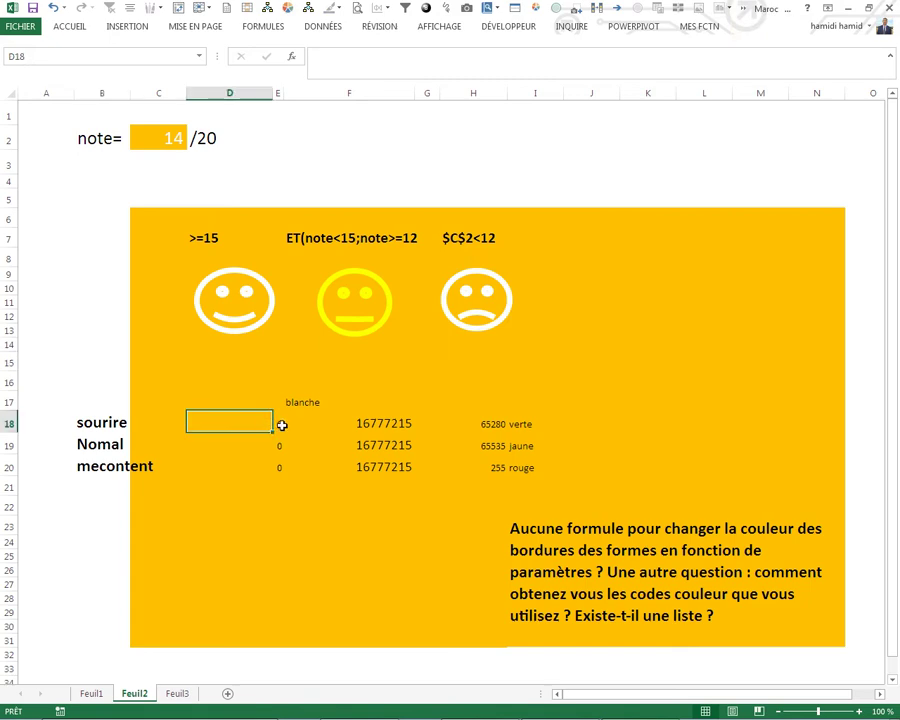
{"action": "left_click", "coordinate": [278, 425]}
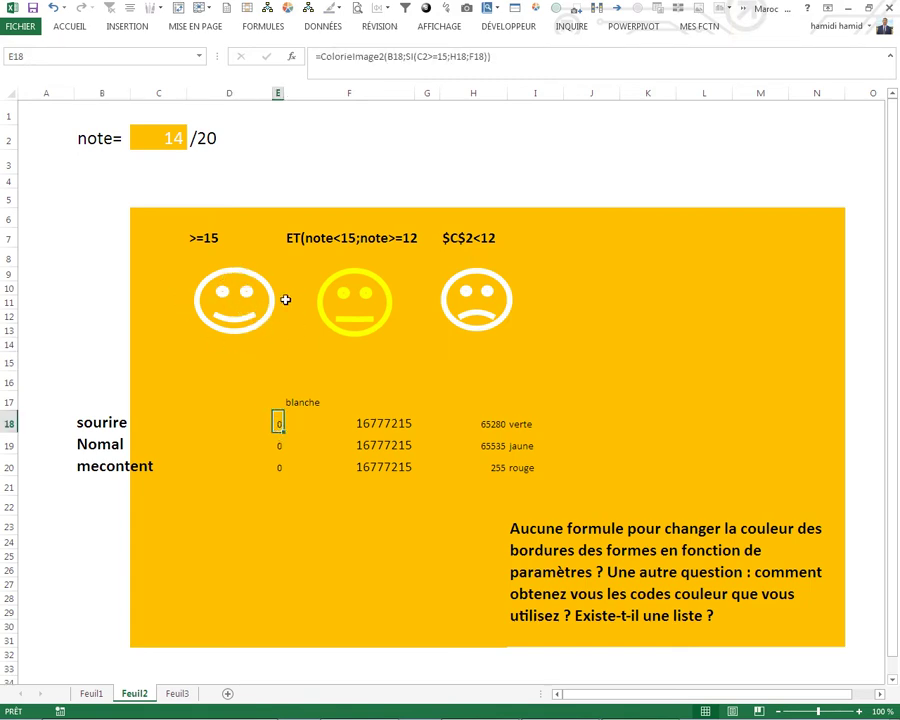
{"action": "left_click", "coordinate": [202, 178]}
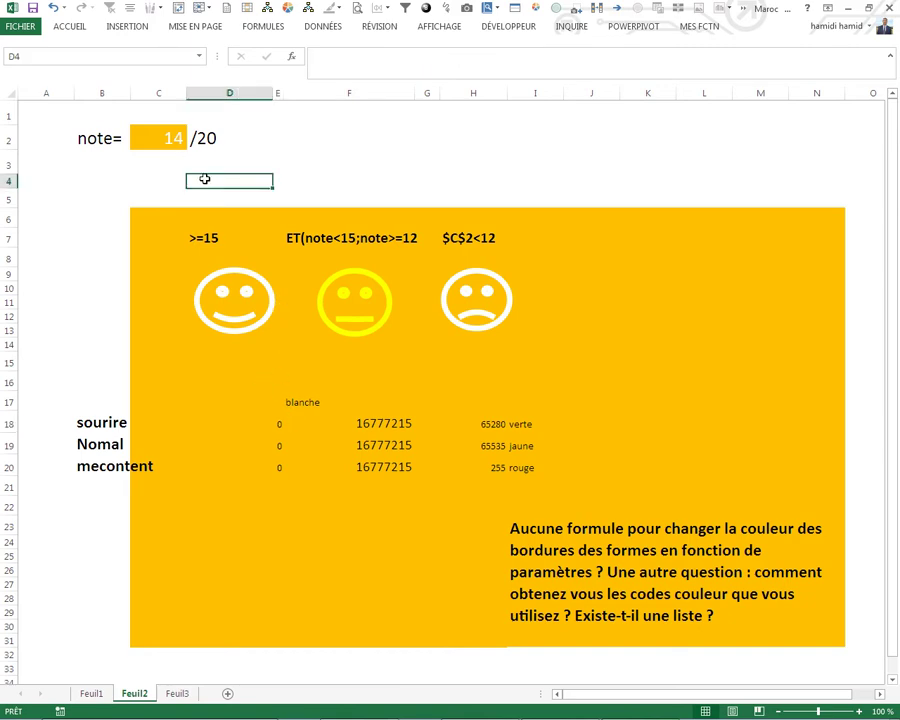
Enter test notes 19, then 9, in C2.
{"action": "left_click", "coordinate": [159, 145]}
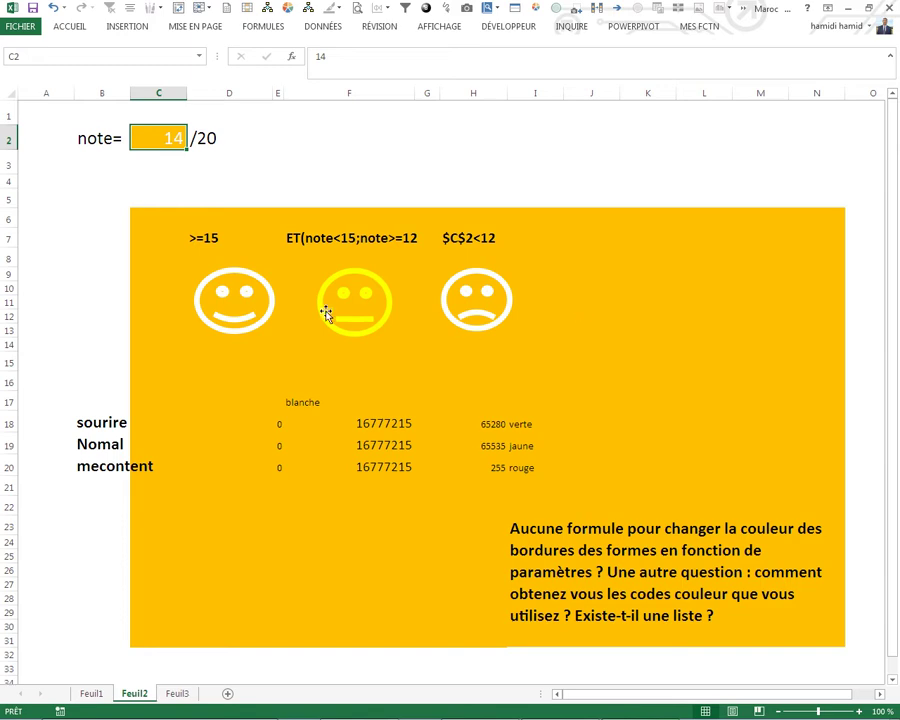
{"action": "type", "text": "19"}
{"action": "key", "text": "Return"}
{"action": "left_click", "coordinate": [157, 136]}
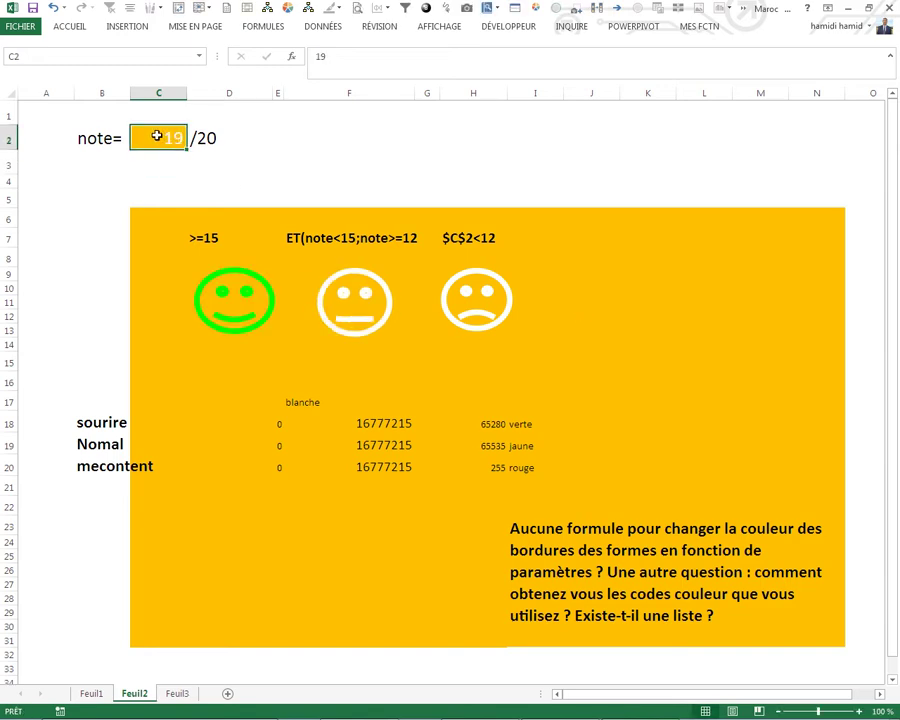
{"action": "type", "text": "9"}
{"action": "key", "text": "Return"}
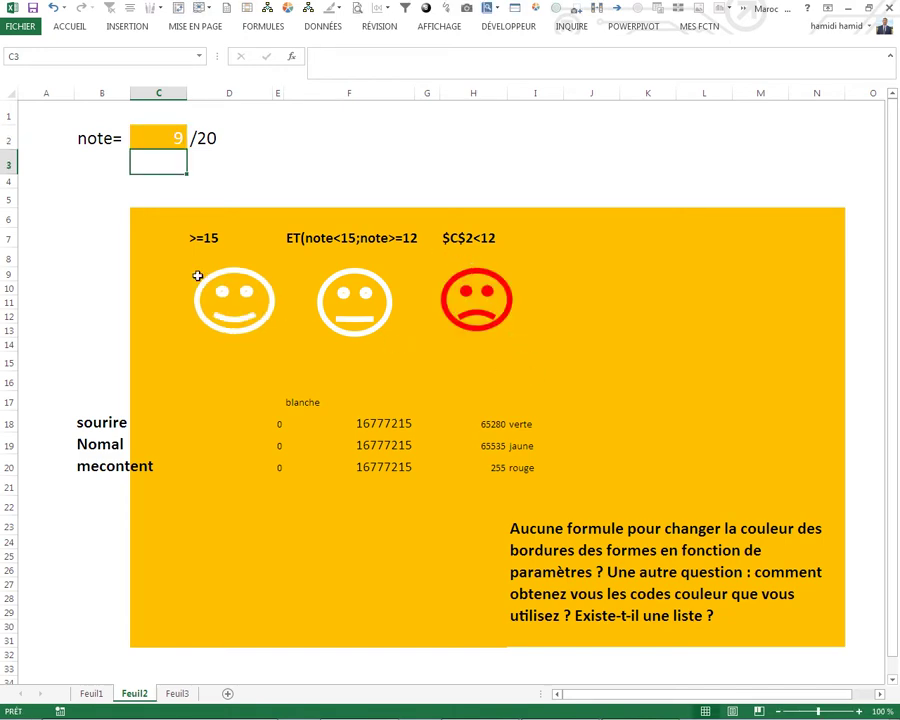
Set the band of cells C9:J13 behind the faces to No Fill.
{"action": "mouse_move", "coordinate": [182, 270]}
{"action": "left_mouse_down"}
{"action": "mouse_move", "coordinate": [389, 315]}
{"action": "mouse_move", "coordinate": [590, 332]}
{"action": "left_mouse_up"}
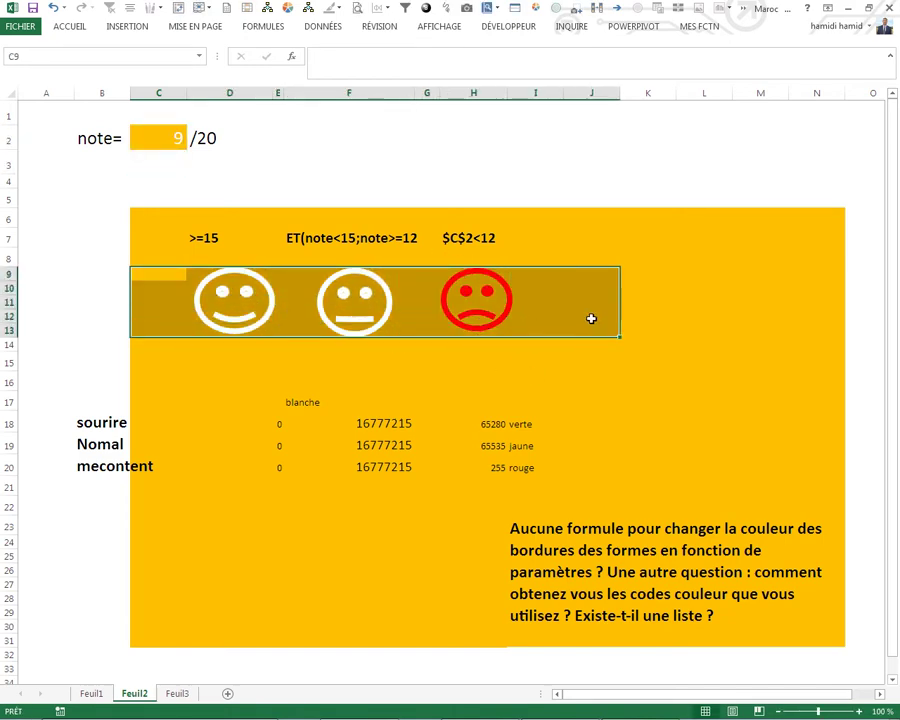
{"action": "right_click", "coordinate": [591, 320]}
{"action": "left_click", "coordinate": [660, 297]}
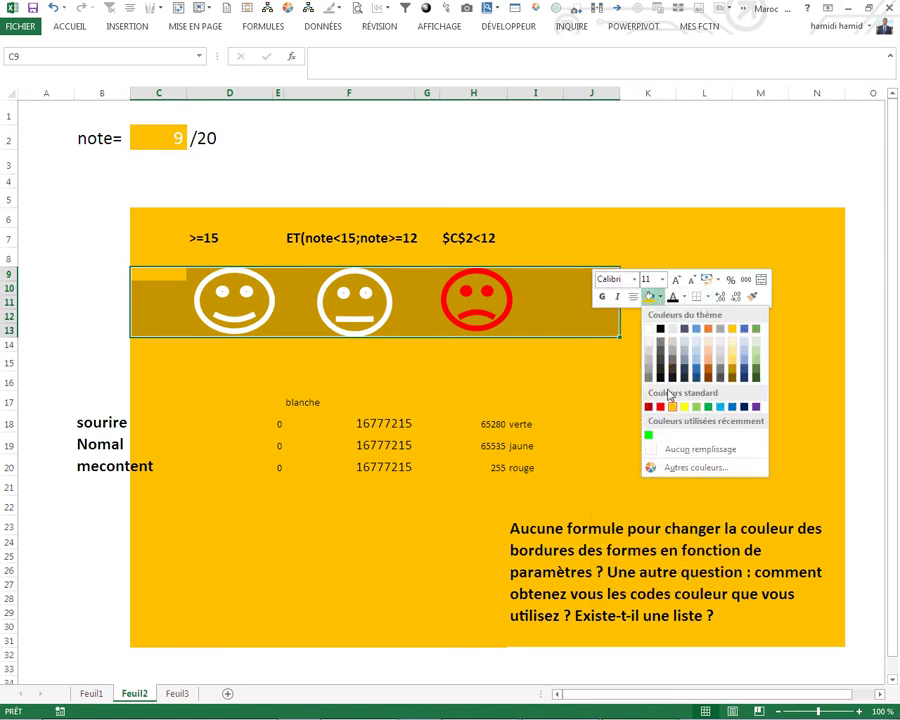
{"action": "left_click", "coordinate": [678, 450]}
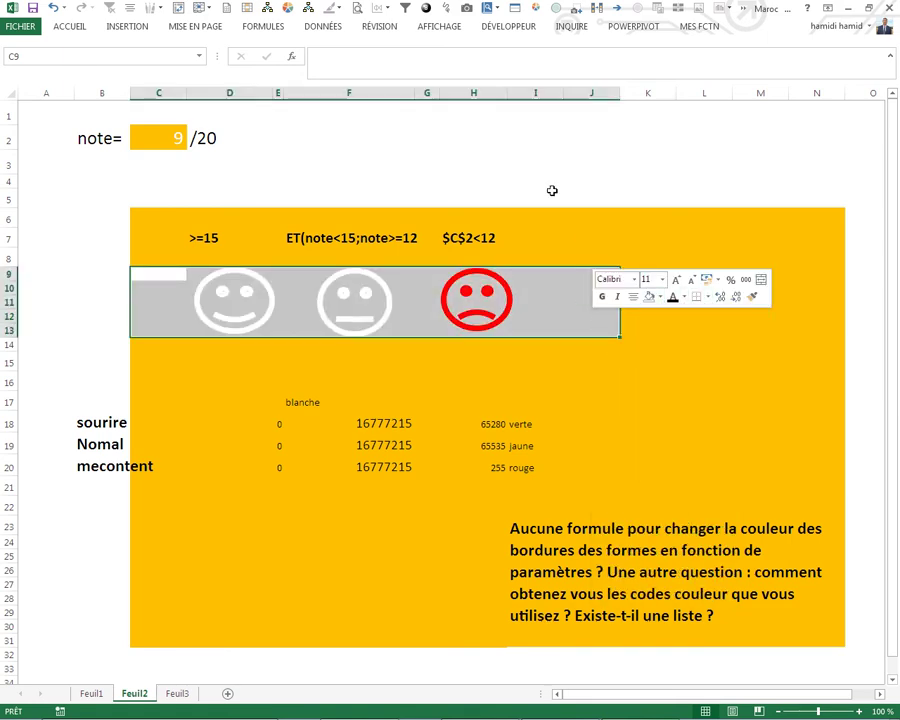
{"action": "left_click", "coordinate": [540, 182]}
Try notes 18, 14 and 8 in C2, finishing on 18.
{"action": "left_click", "coordinate": [145, 143]}
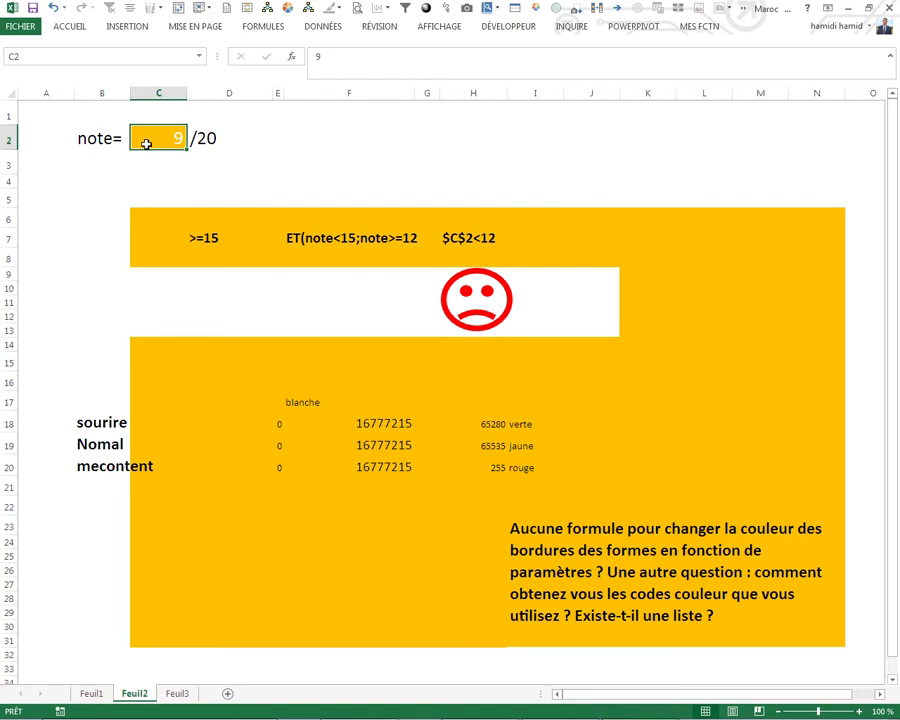
{"action": "type", "text": "18"}
{"action": "key", "text": "Return"}
{"action": "left_click", "coordinate": [146, 143]}
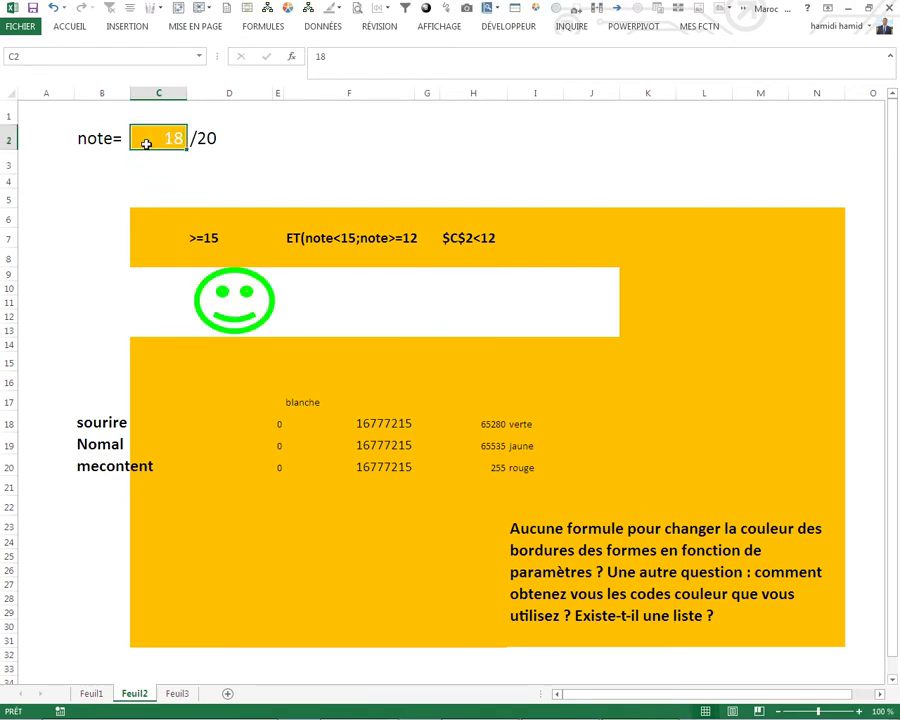
{"action": "type", "text": "1"}
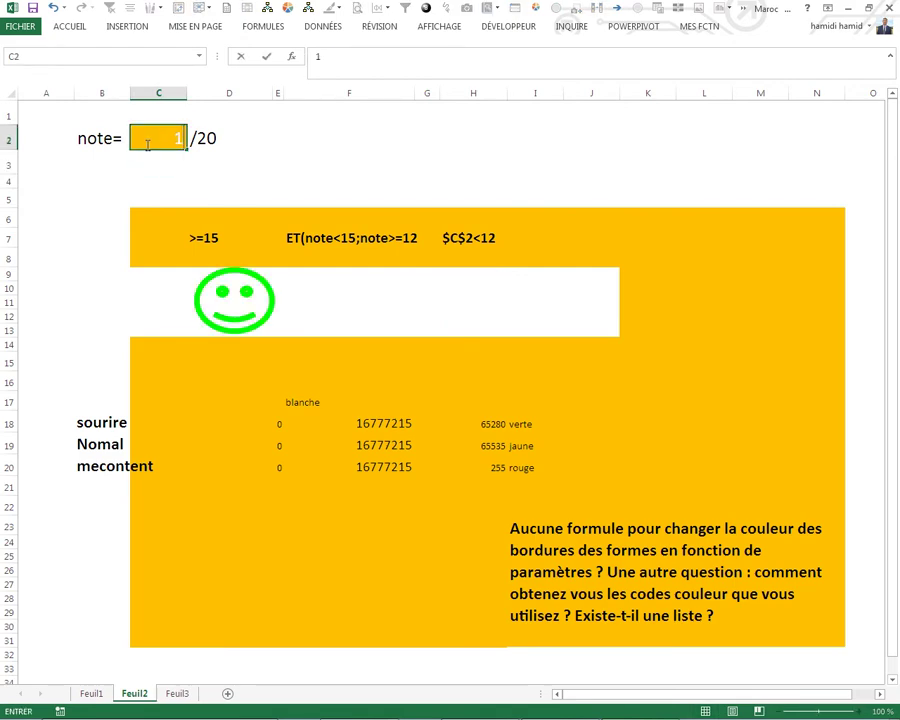
{"action": "type", "text": "4"}
{"action": "key", "text": "Return"}
{"action": "left_click", "coordinate": [146, 143]}
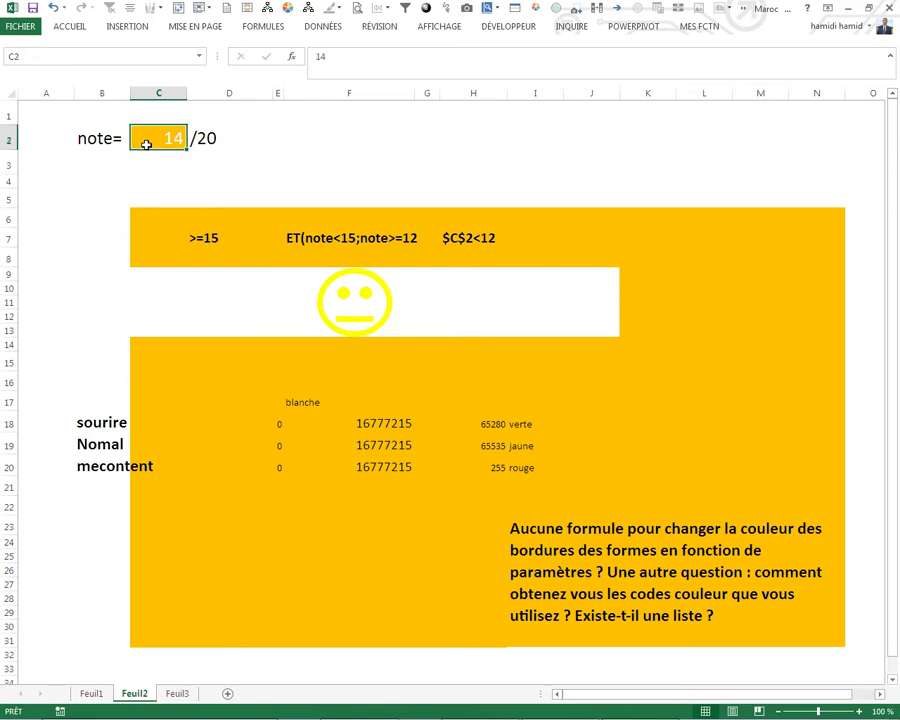
{"action": "type", "text": "8"}
{"action": "key", "text": "Return"}
{"action": "left_click", "coordinate": [146, 145]}
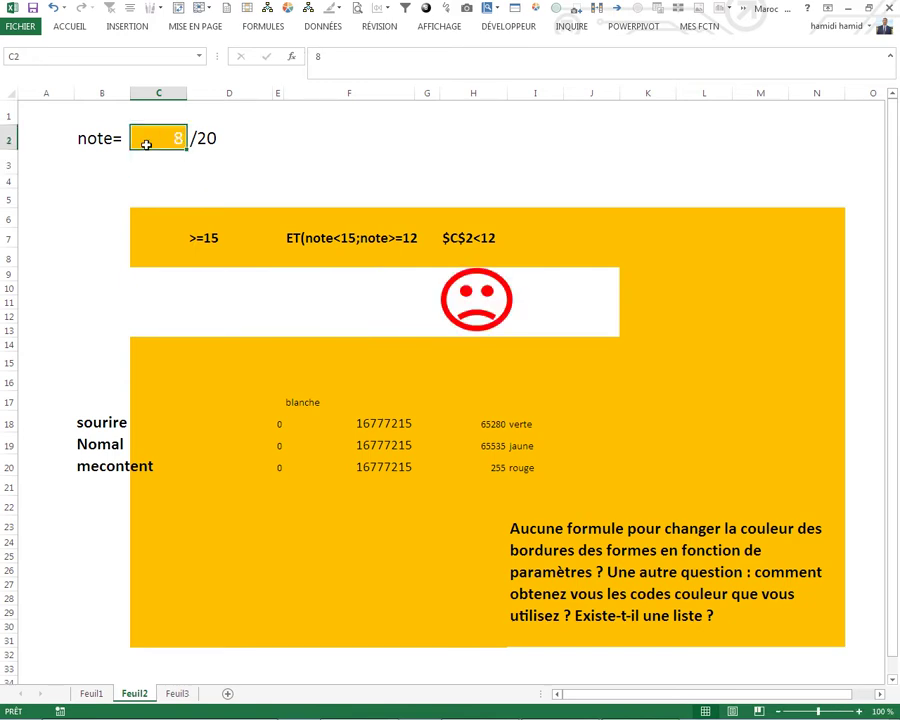
{"action": "type", "text": "1"}
{"action": "key", "text": "Return"}
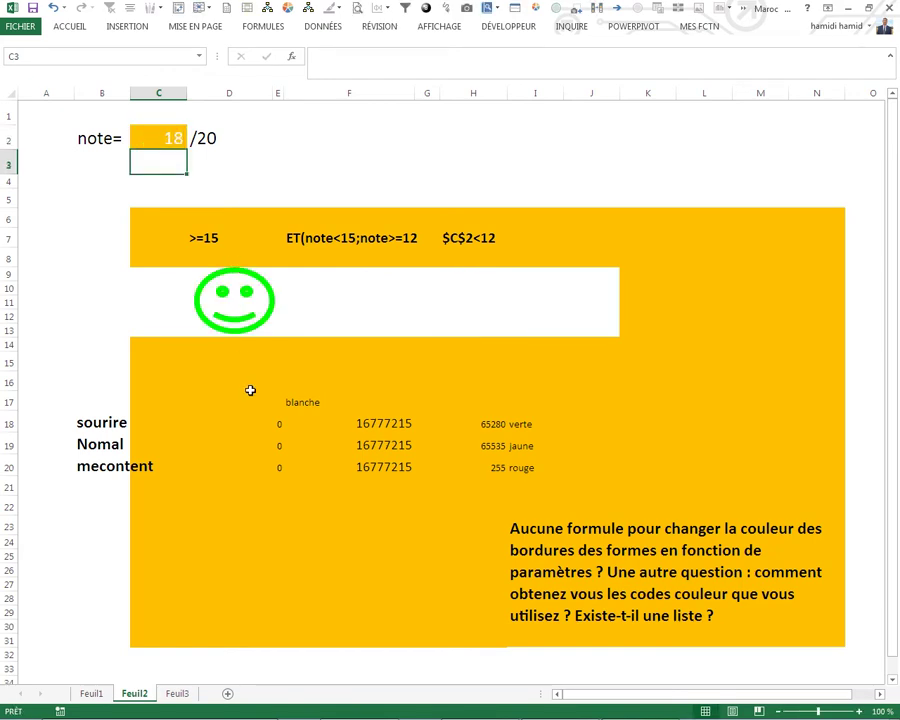
Enlarge the colour-code table's text and review codes 16777215, 65280, 65535 and 255.
{"action": "left_click", "coordinate": [257, 421]}
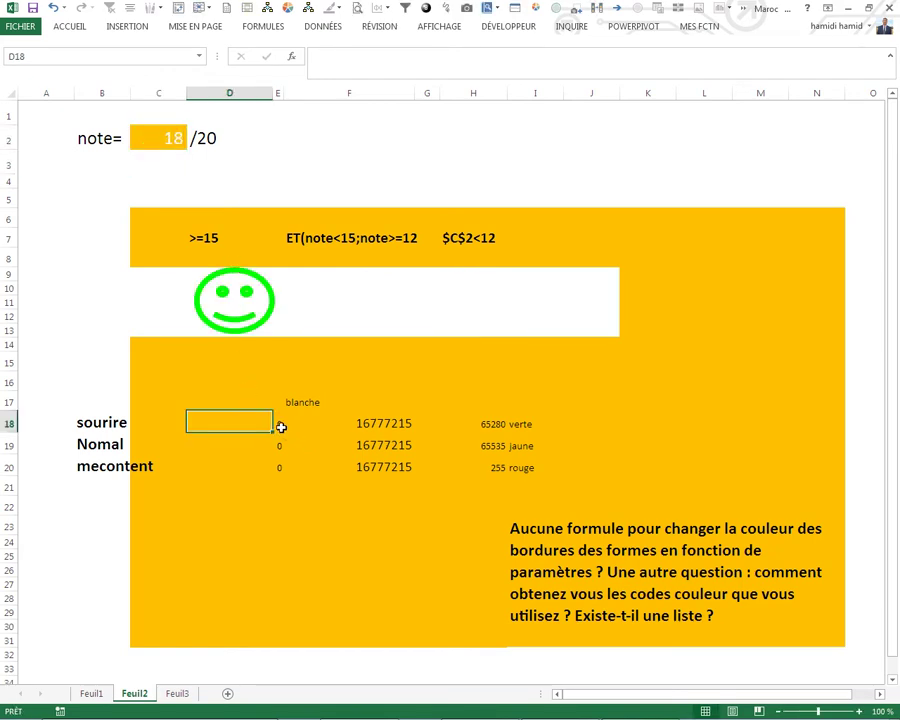
{"action": "left_click", "coordinate": [281, 427]}
{"action": "left_click", "coordinate": [394, 427]}
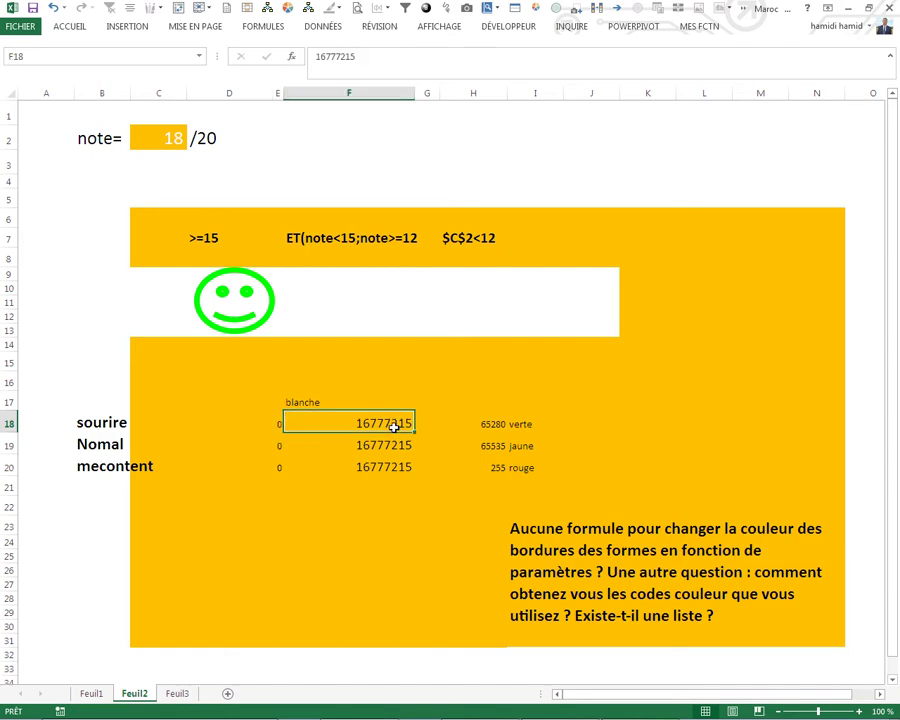
{"action": "left_click_drag", "start_coordinate": [390, 422], "coordinate": [380, 469]}
{"action": "left_click", "coordinate": [470, 425]}
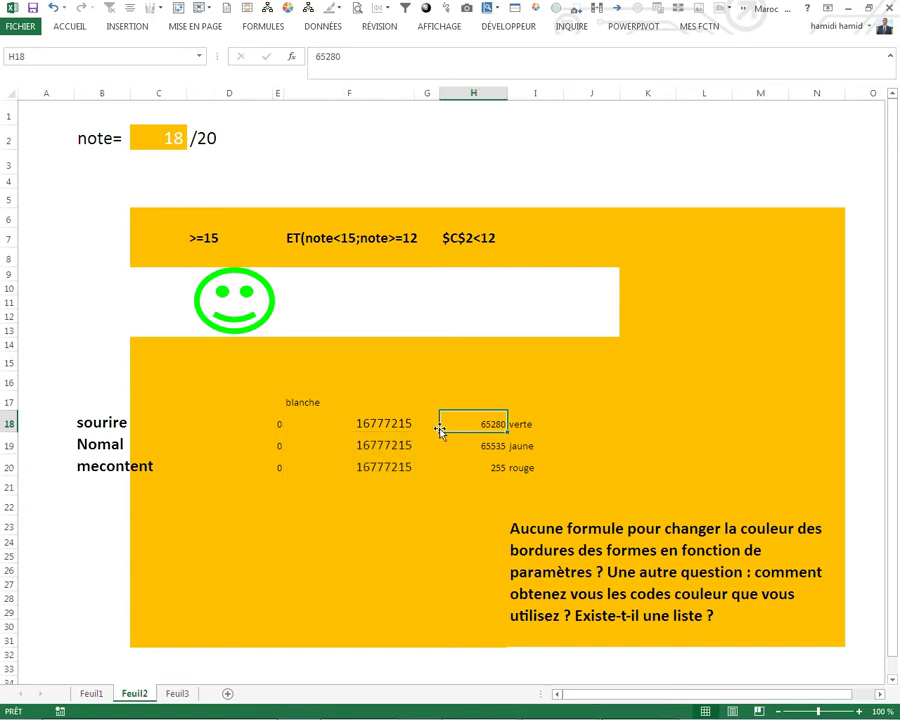
{"action": "left_click_drag", "start_coordinate": [405, 424], "coordinate": [528, 486]}
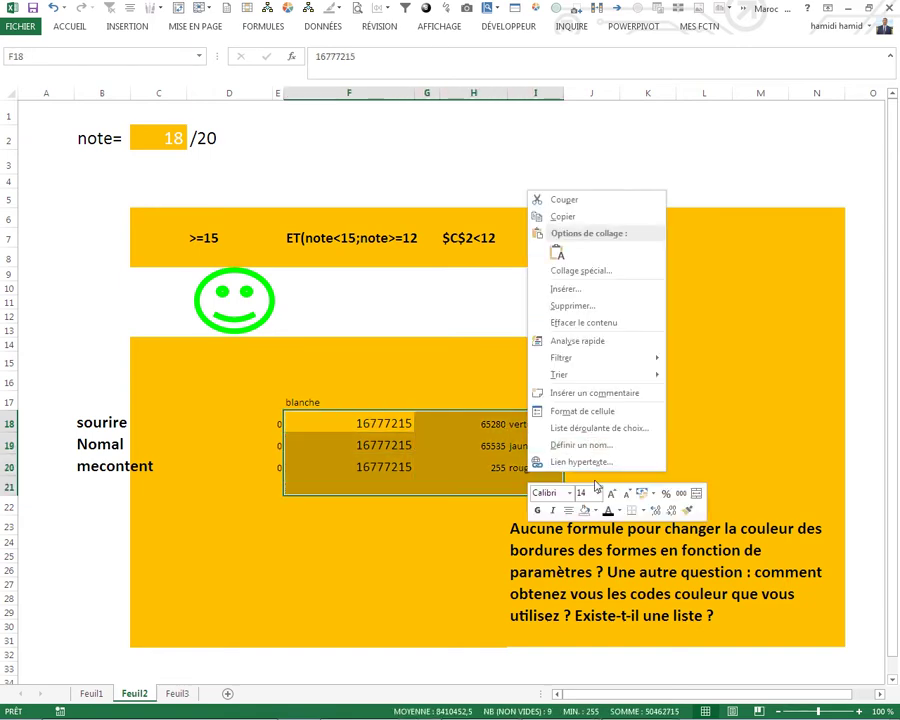
{"action": "left_click", "coordinate": [612, 493]}
{"action": "left_click", "coordinate": [612, 497]}
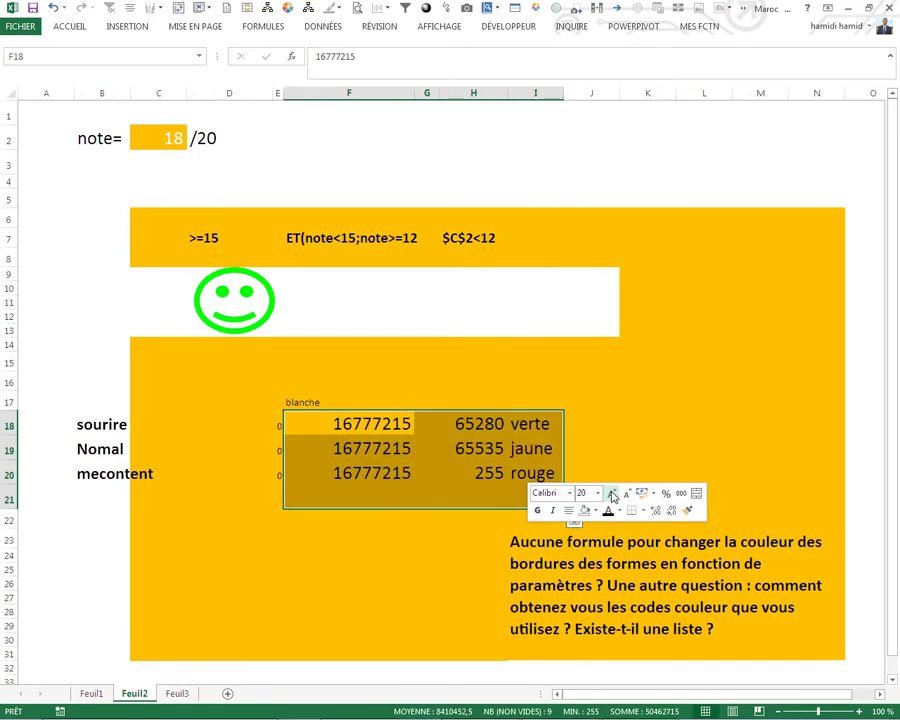
{"action": "left_click", "coordinate": [645, 420]}
{"action": "left_click", "coordinate": [487, 425]}
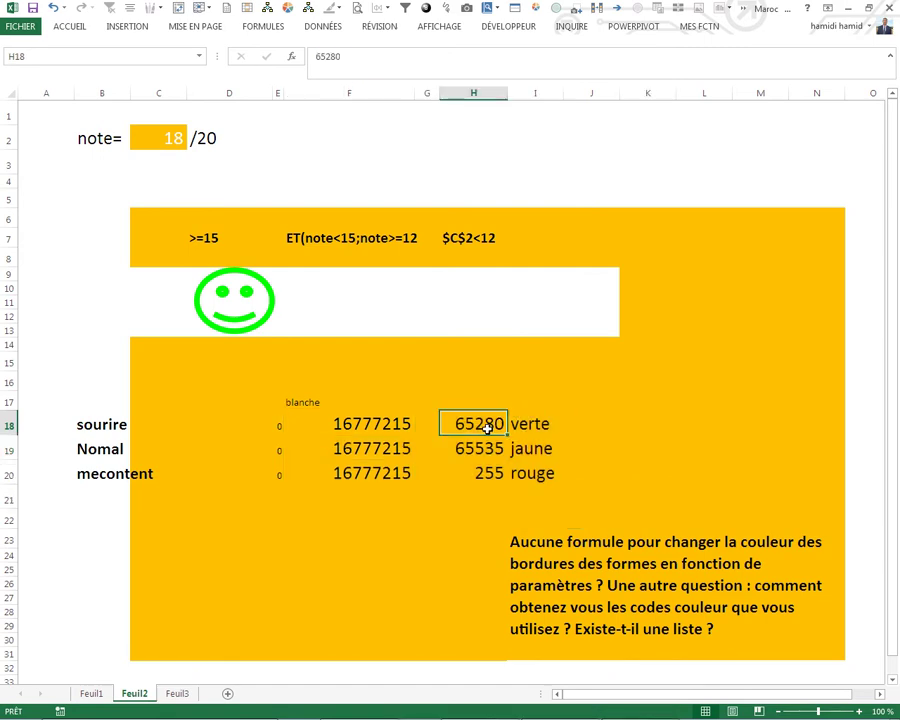
{"action": "left_click", "coordinate": [468, 448]}
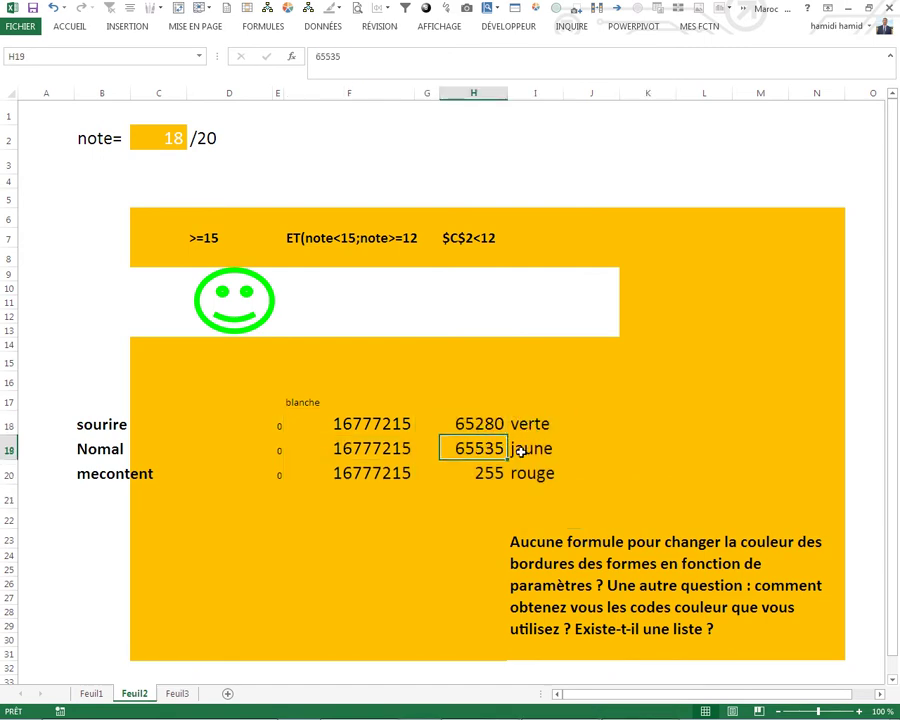
{"action": "left_click", "coordinate": [485, 472]}
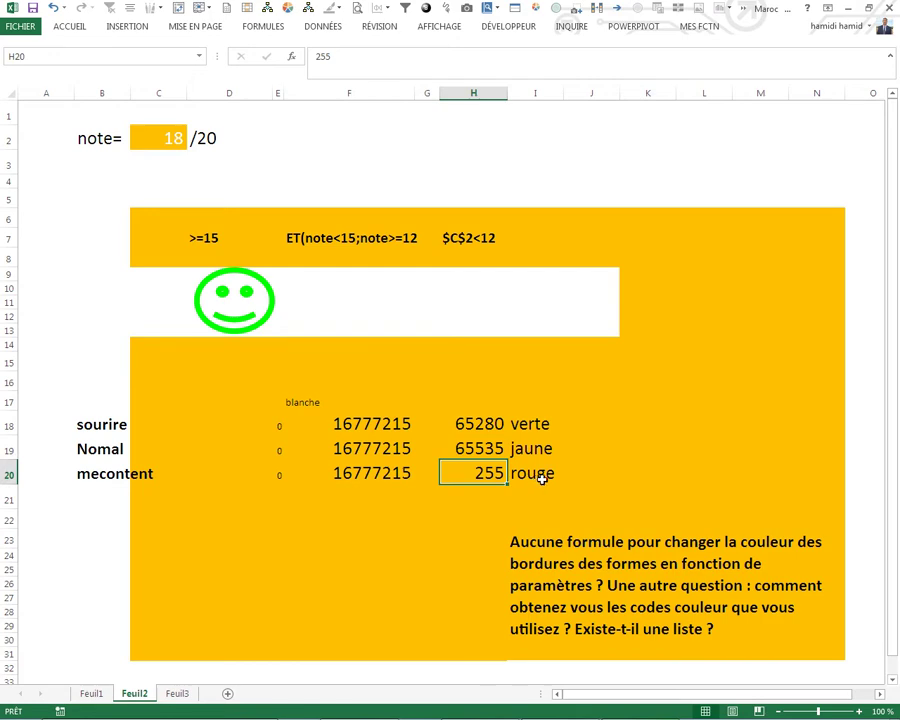
Select E18's full formula =ColorieImage2(B18;SI(C2>=15;H18;F18)) in the formula bar for copying.
{"action": "left_click", "coordinate": [310, 430]}
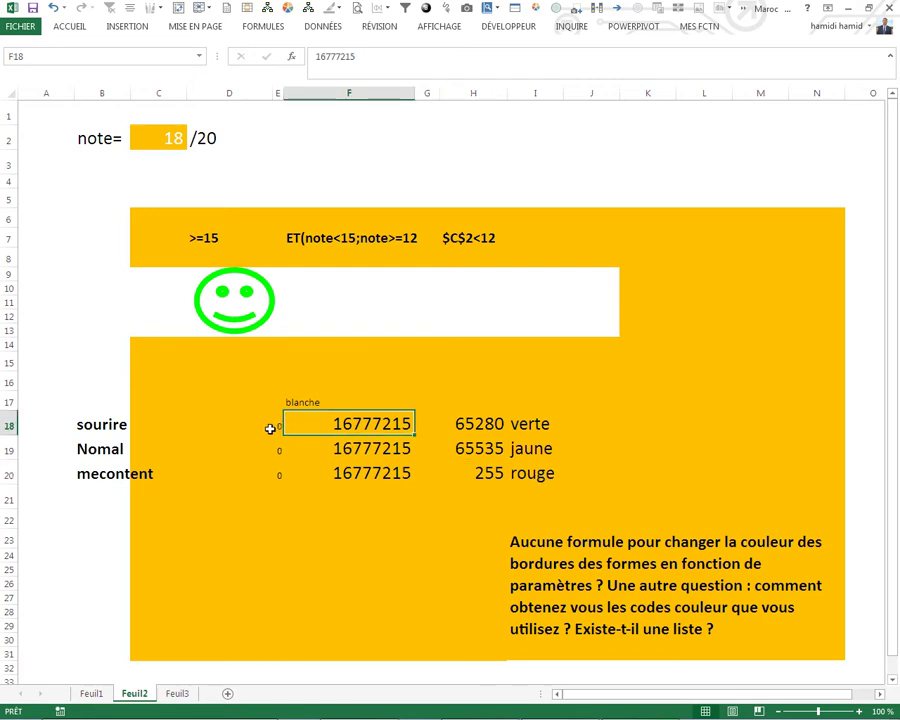
{"action": "left_click", "coordinate": [268, 425]}
{"action": "left_click", "coordinate": [282, 425]}
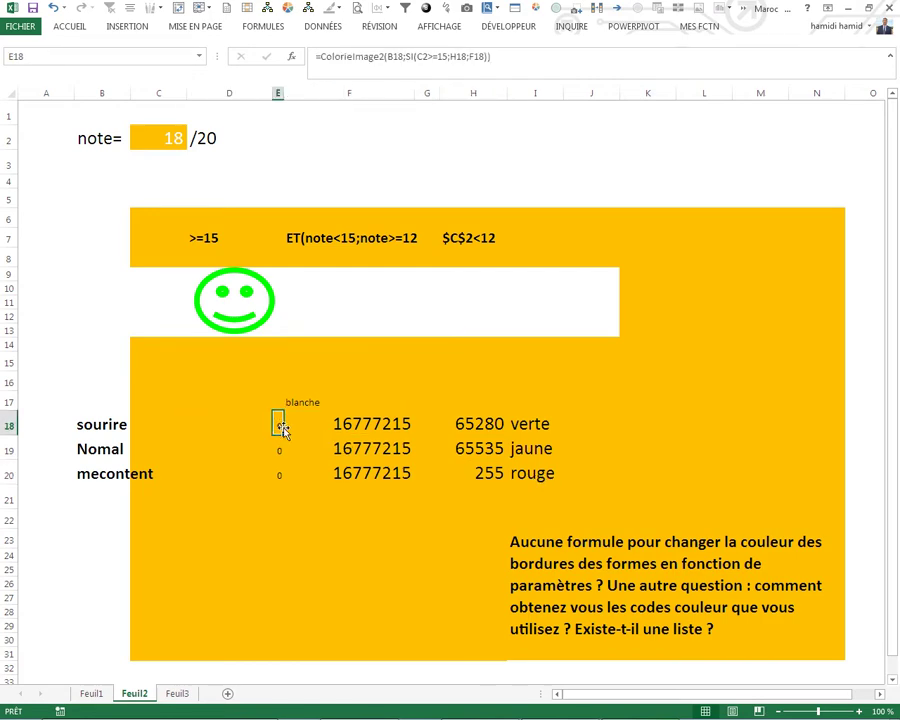
{"action": "double_click", "coordinate": [280, 426]}
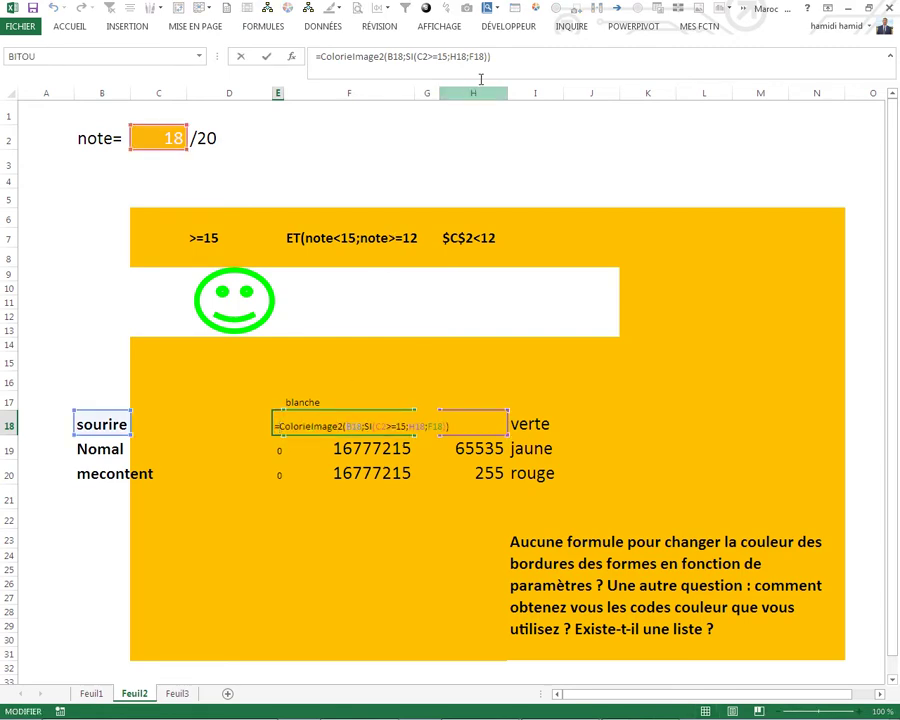
{"action": "left_click_drag", "start_coordinate": [494, 60], "coordinate": [316, 57]}
{"action": "key", "text": "ctrl+c"}
Paste the E18 formula into I4 and delete the leading = so it shows as text.
{"action": "left_click", "coordinate": [546, 183]}
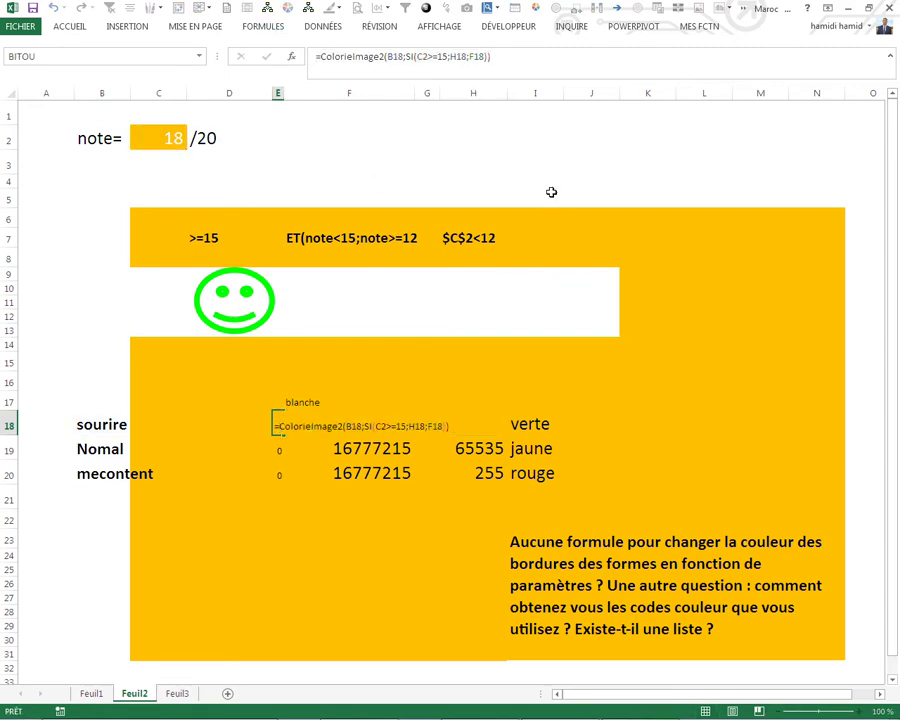
{"action": "key", "text": "ctrl+v"}
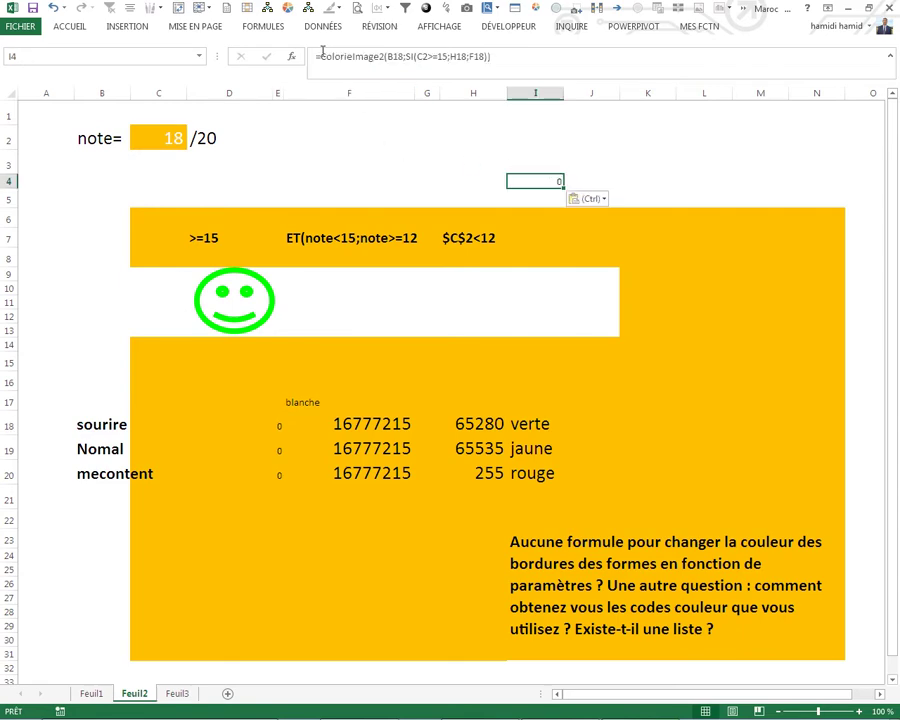
{"action": "left_click", "coordinate": [320, 56]}
{"action": "key", "text": "BackSpace"}
{"action": "left_click", "coordinate": [526, 184]}
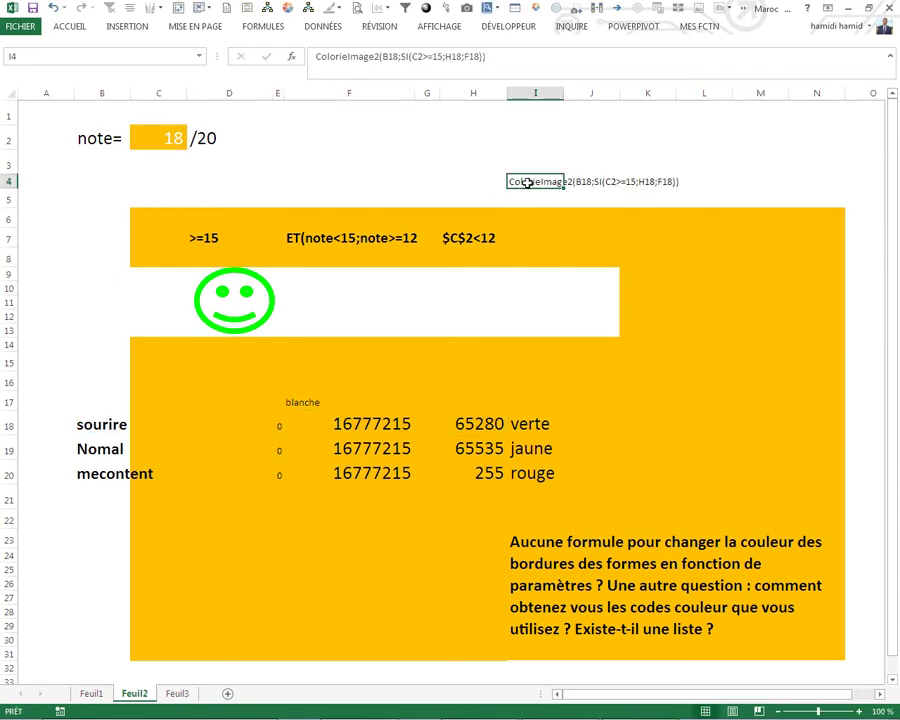
Increase the I4 text's font size three steps.
{"action": "right_click", "coordinate": [528, 183]}
{"action": "key", "text": "Escape"}
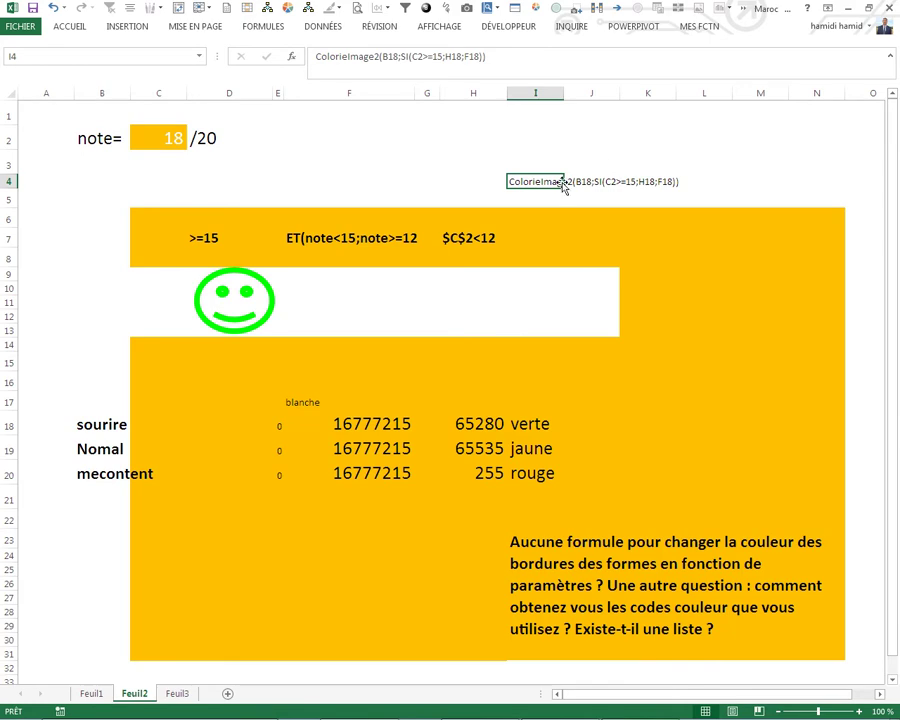
{"action": "right_click", "coordinate": [557, 181]}
{"action": "key", "text": "Escape"}
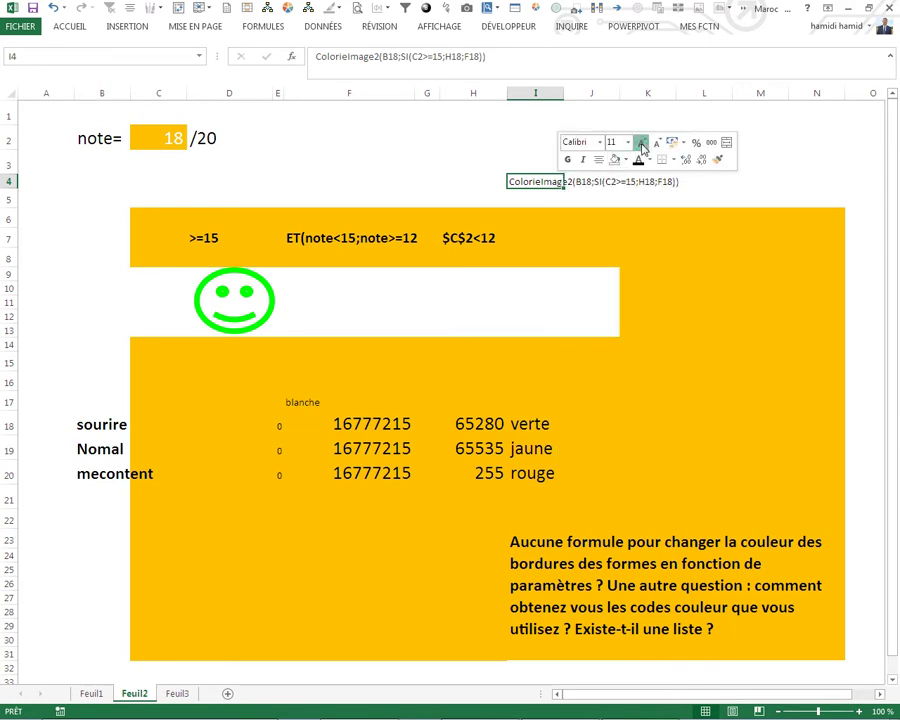
{"action": "left_click", "coordinate": [643, 146]}
{"action": "left_click", "coordinate": [643, 146]}
{"action": "left_click", "coordinate": [643, 146]}
{"action": "left_click", "coordinate": [594, 230]}
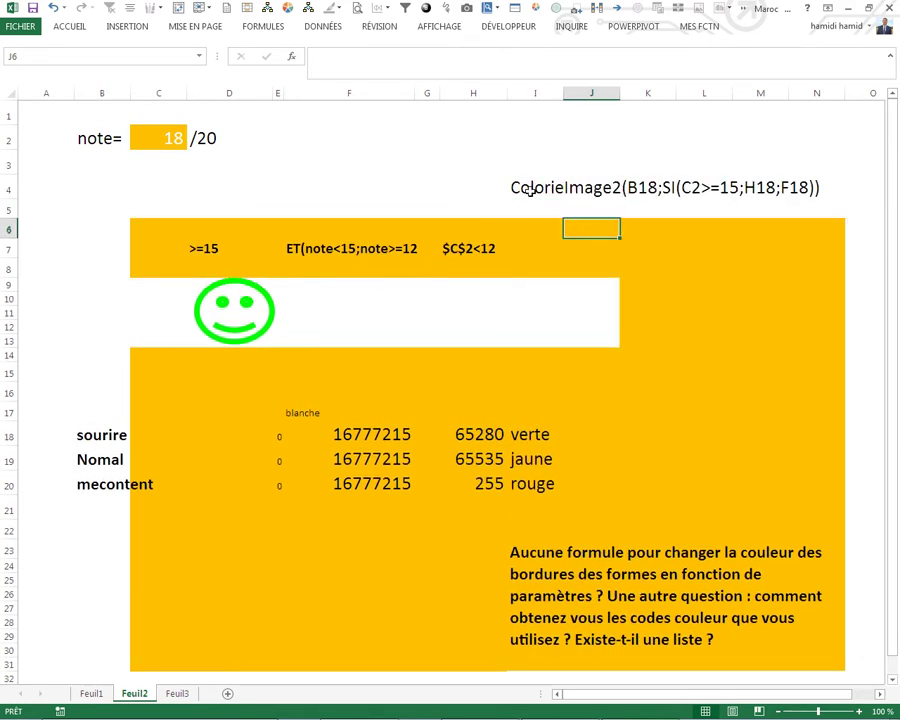
{"action": "left_click_drag", "start_coordinate": [515, 158], "coordinate": [508, 125]}
{"action": "left_click", "coordinate": [515, 134]}
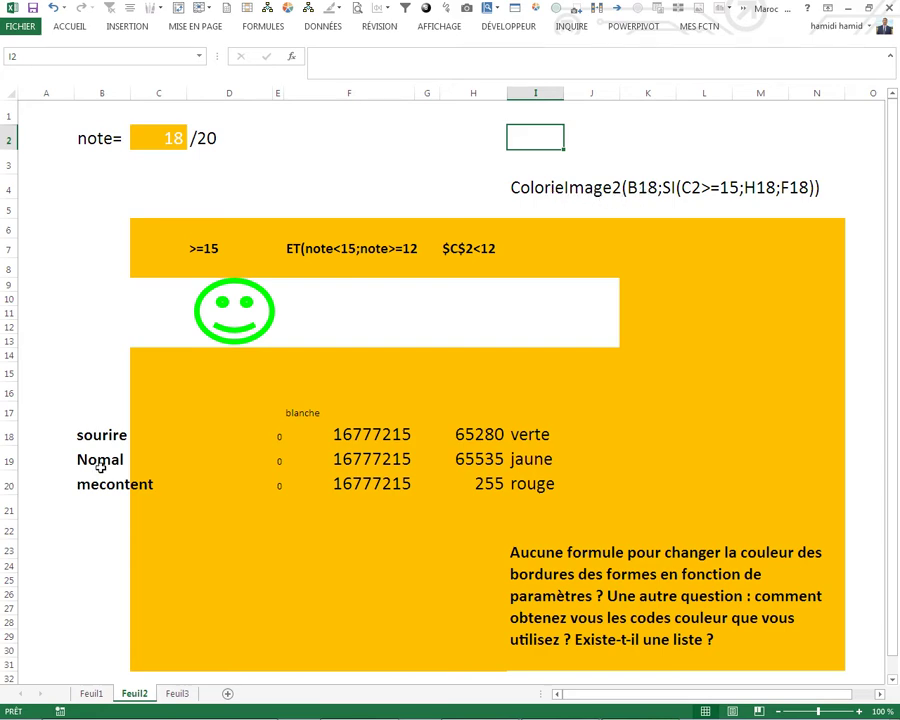
Point out the formula inputs: shape name B18, note 18 in C2, codes 65280 and 16777215.
{"action": "left_click", "coordinate": [102, 434]}
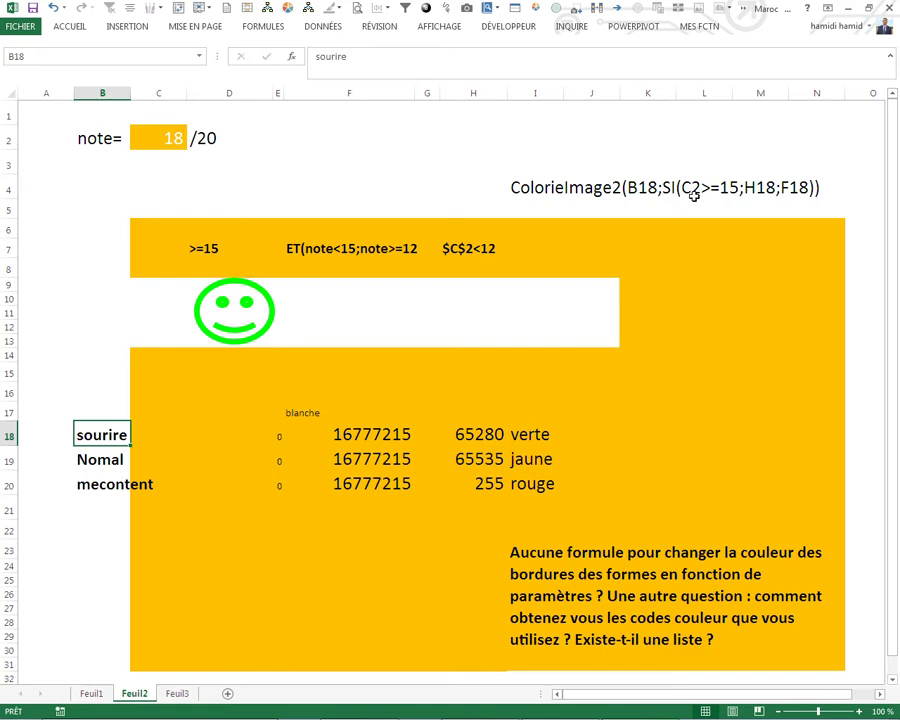
{"action": "left_click", "coordinate": [137, 145]}
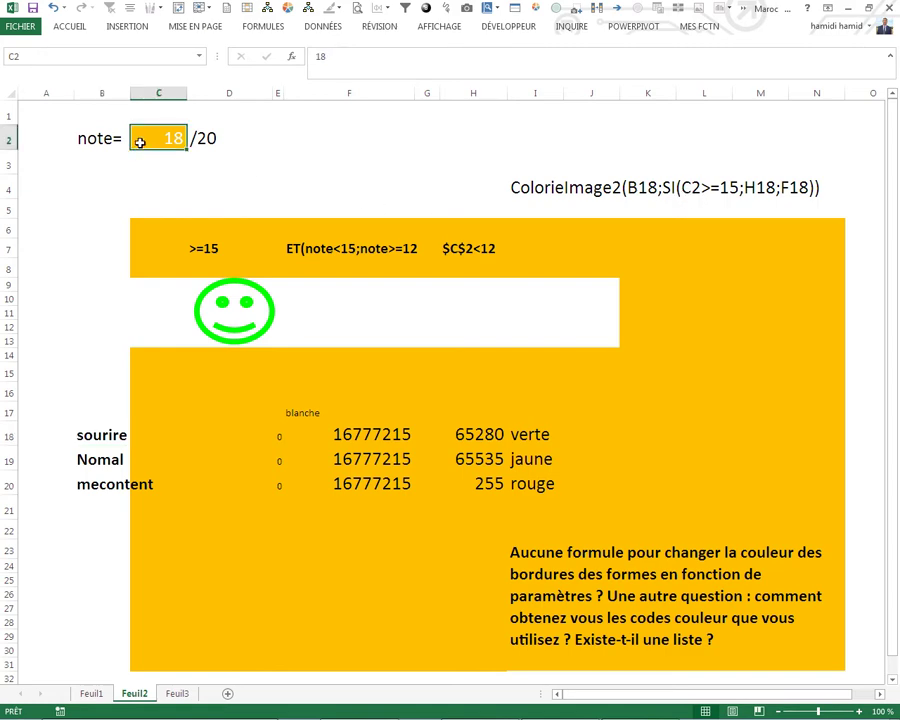
{"action": "left_click", "coordinate": [484, 437]}
{"action": "left_click", "coordinate": [362, 436]}
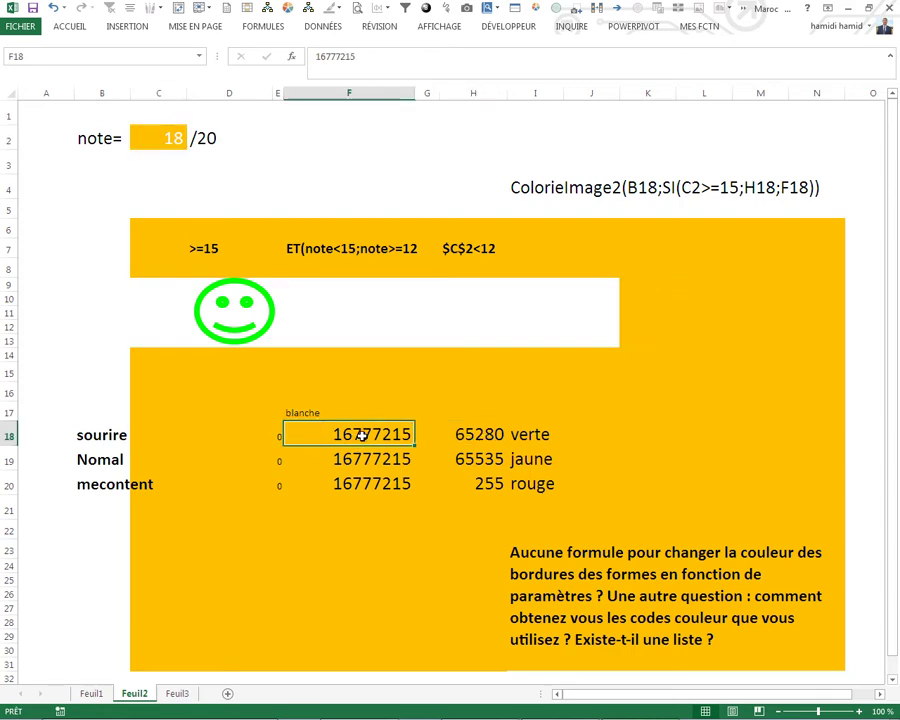
Paste E19's formula text ColorieImage2(B19;SI(ET($C$2<15;$C$2>=12);H19;F19)) into I4.
{"action": "left_click", "coordinate": [268, 459]}
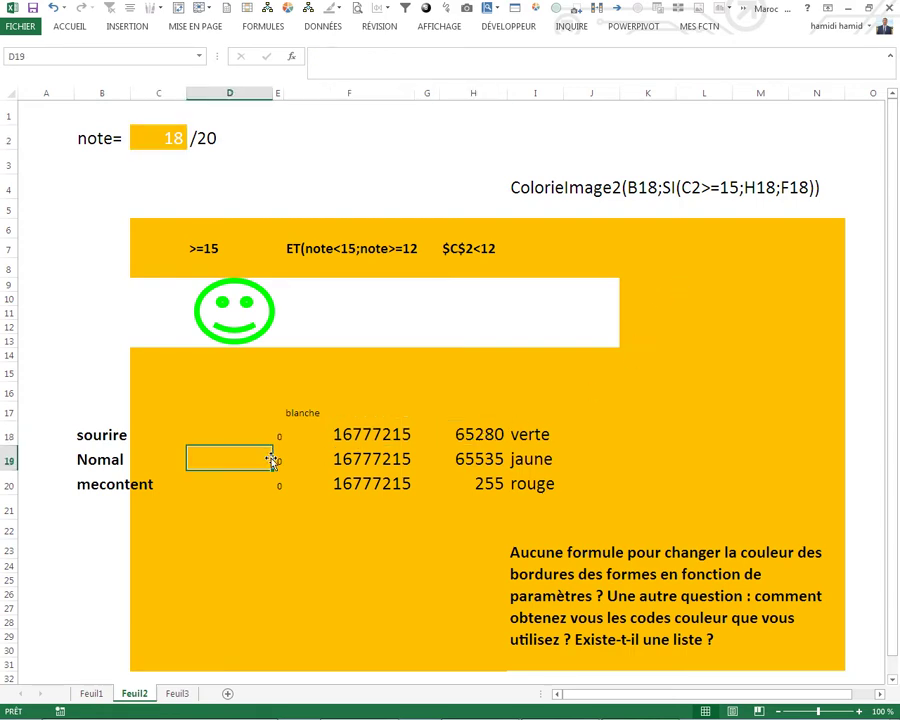
{"action": "left_click", "coordinate": [278, 461]}
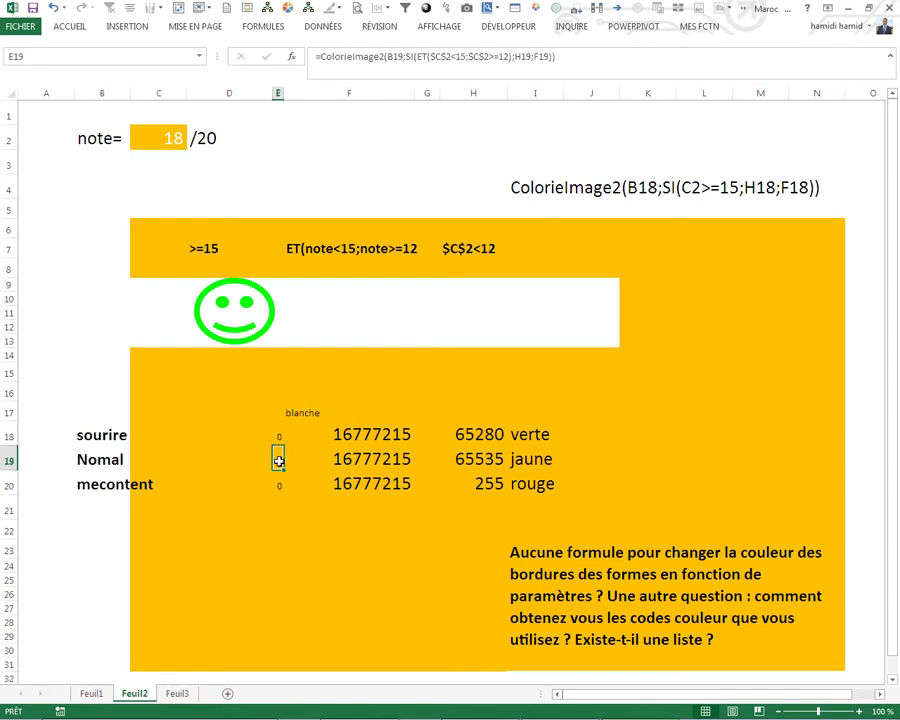
{"action": "left_click", "coordinate": [563, 57]}
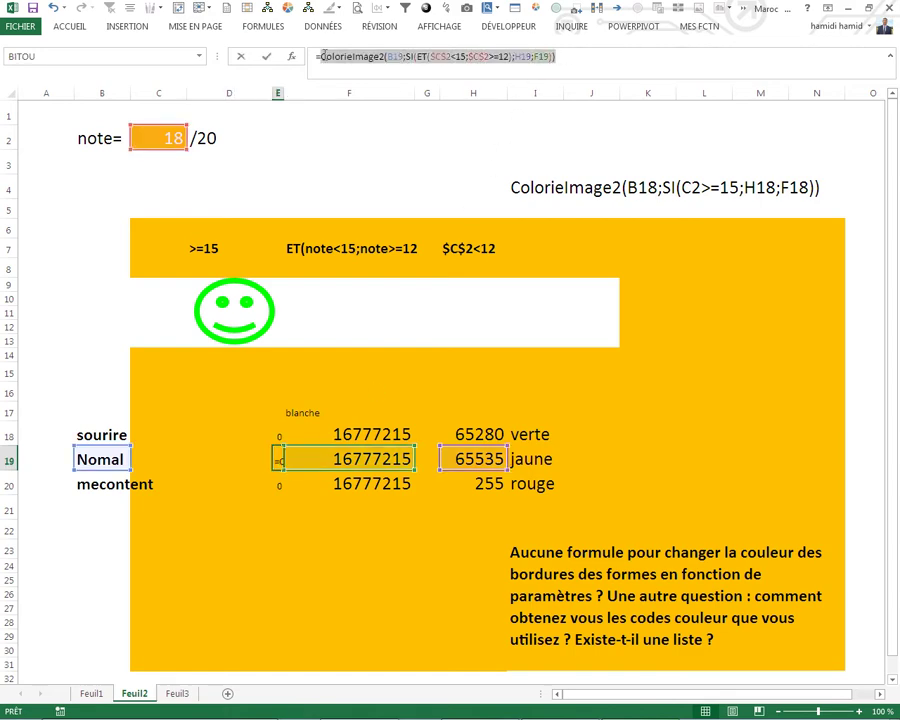
{"action": "key", "text": "Escape"}
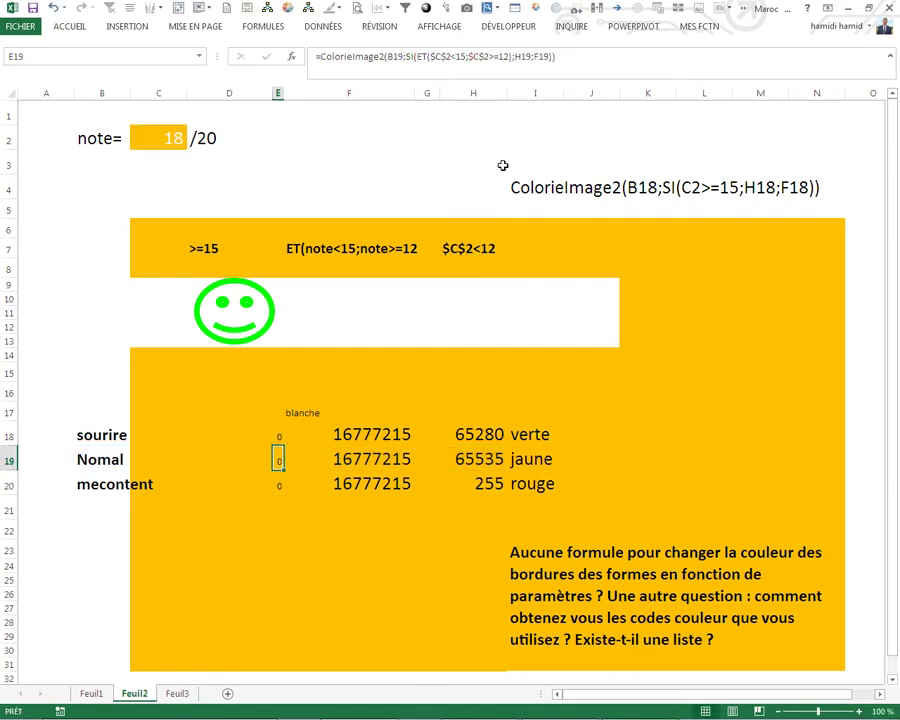
{"action": "left_click", "coordinate": [519, 187]}
{"action": "type", "text": "ColorieImage2(B19;SI(ET($C$2<15;$C$2>=12);H19;F19))"}
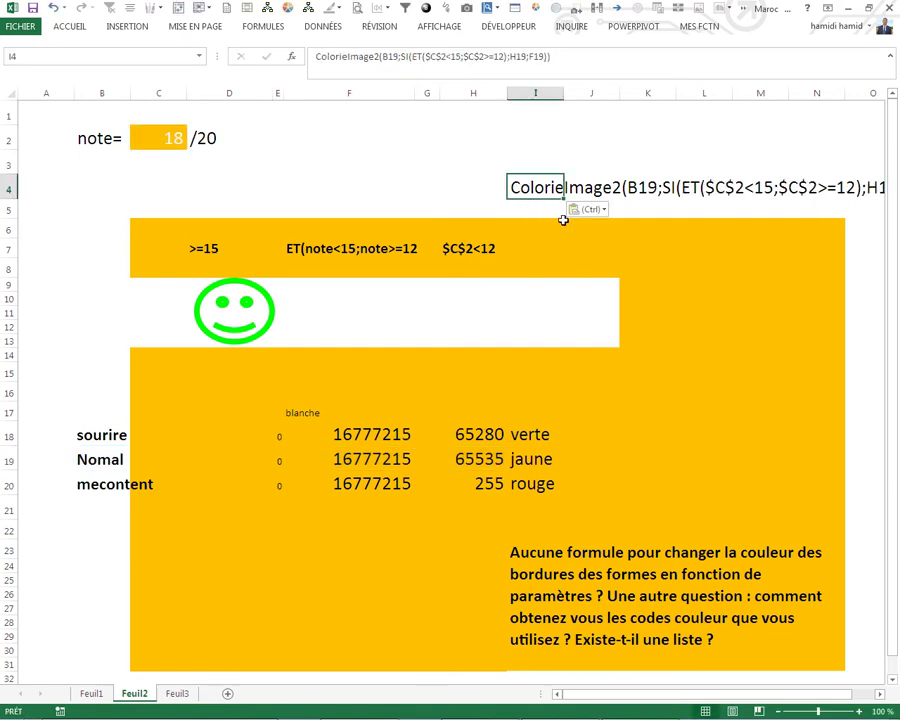
{"action": "left_click", "coordinate": [482, 168]}
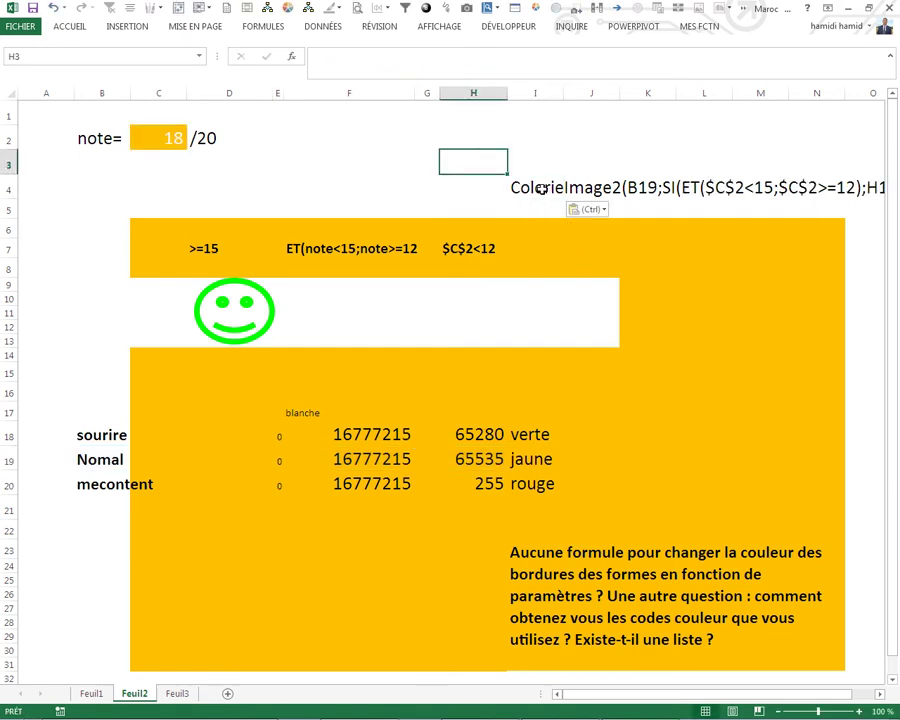
{"action": "left_click", "coordinate": [541, 188]}
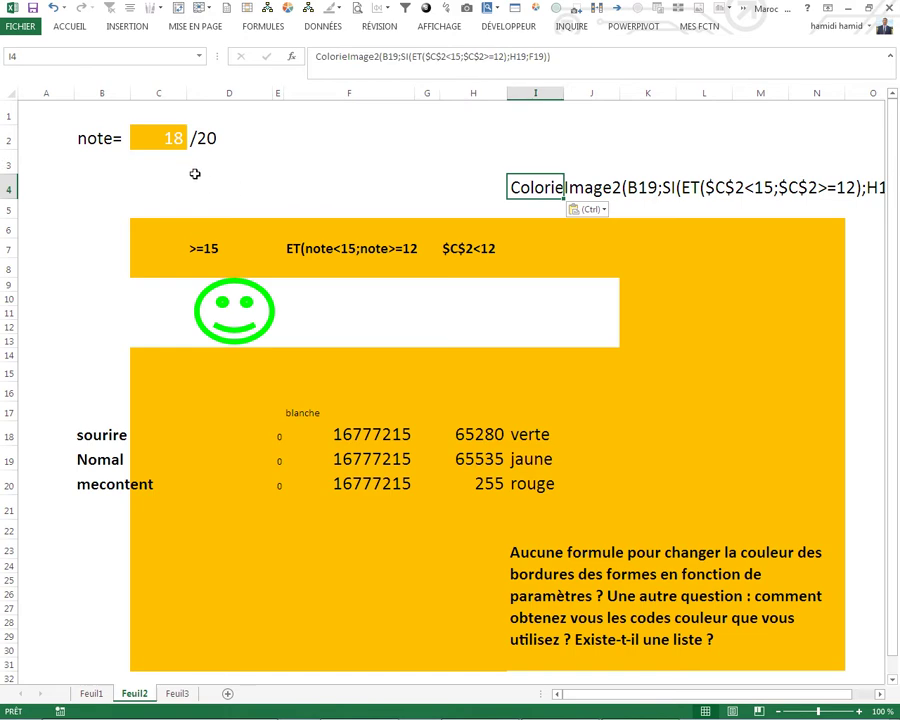
Review E20's formula, H7's $C$2<12 condition and F20's white code, then view Feuil3's VBA code.
{"action": "left_click", "coordinate": [346, 462]}
{"action": "left_click", "coordinate": [280, 484]}
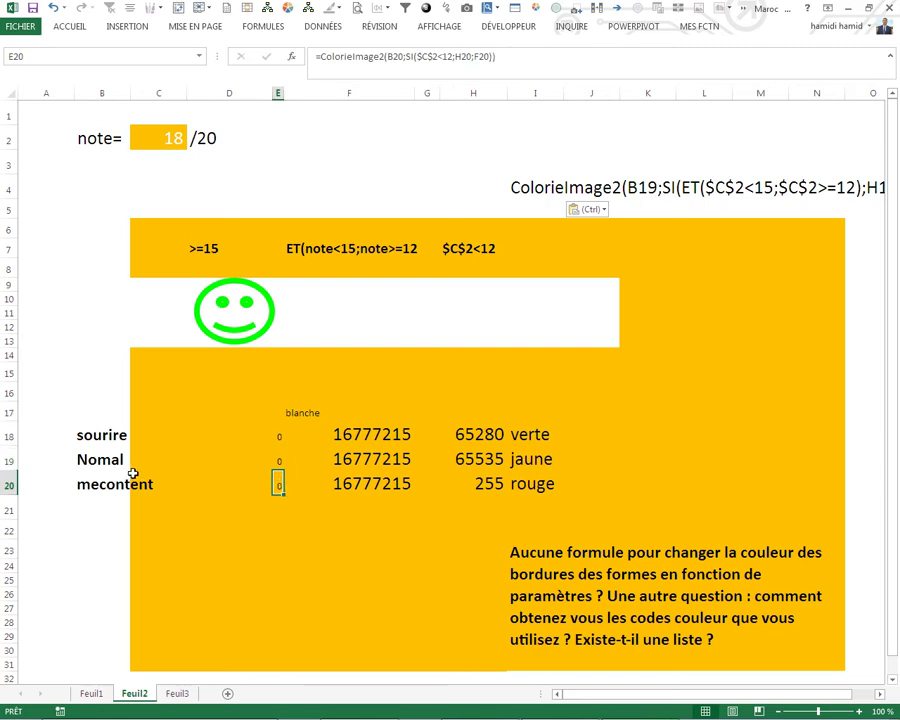
{"action": "left_click", "coordinate": [466, 248]}
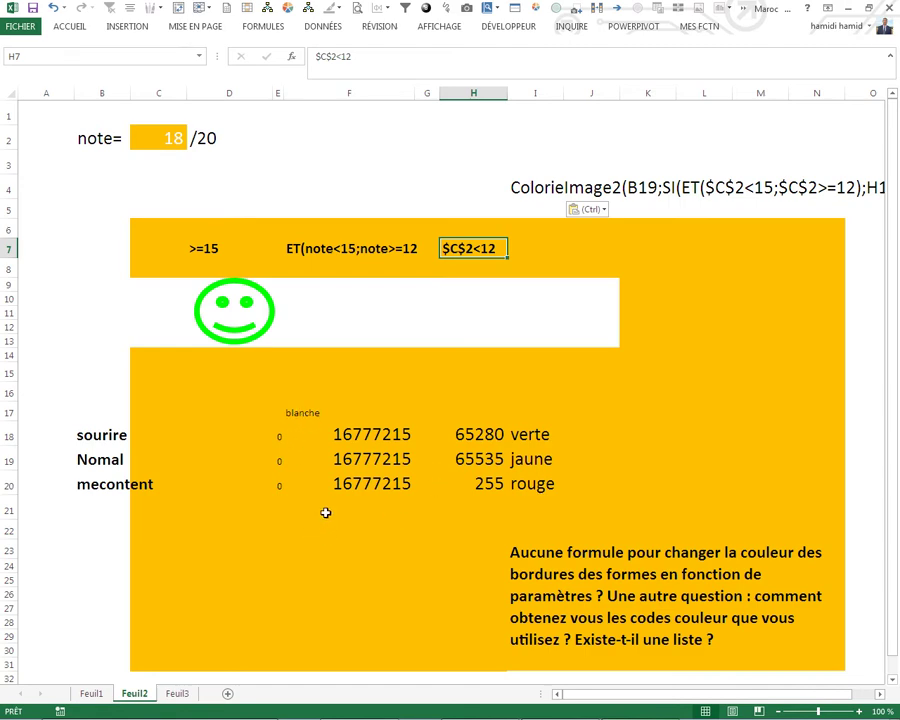
{"action": "left_click", "coordinate": [344, 488]}
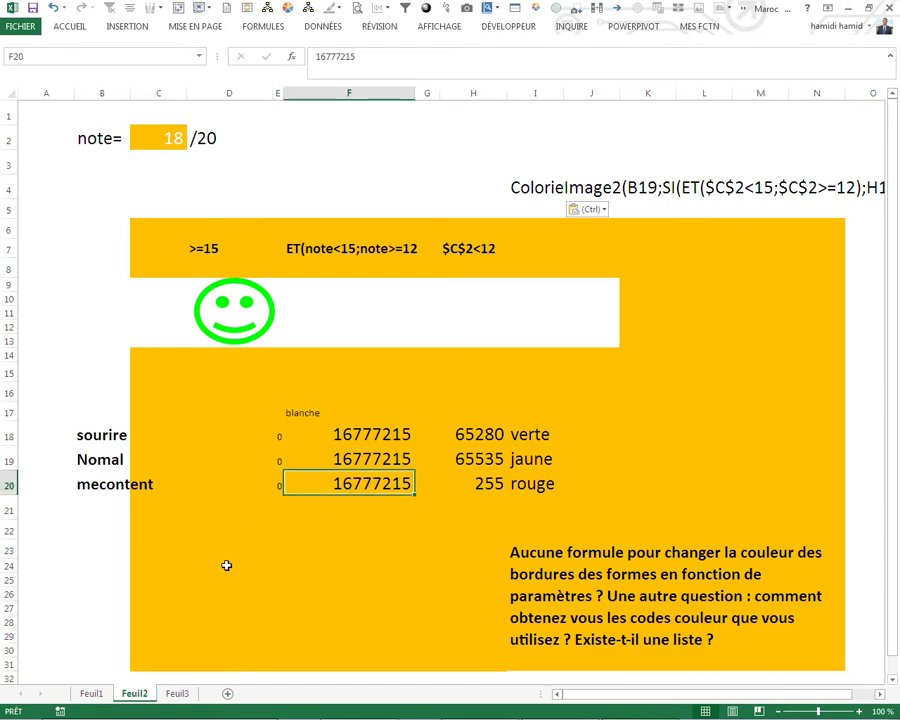
{"action": "left_click", "coordinate": [178, 693]}
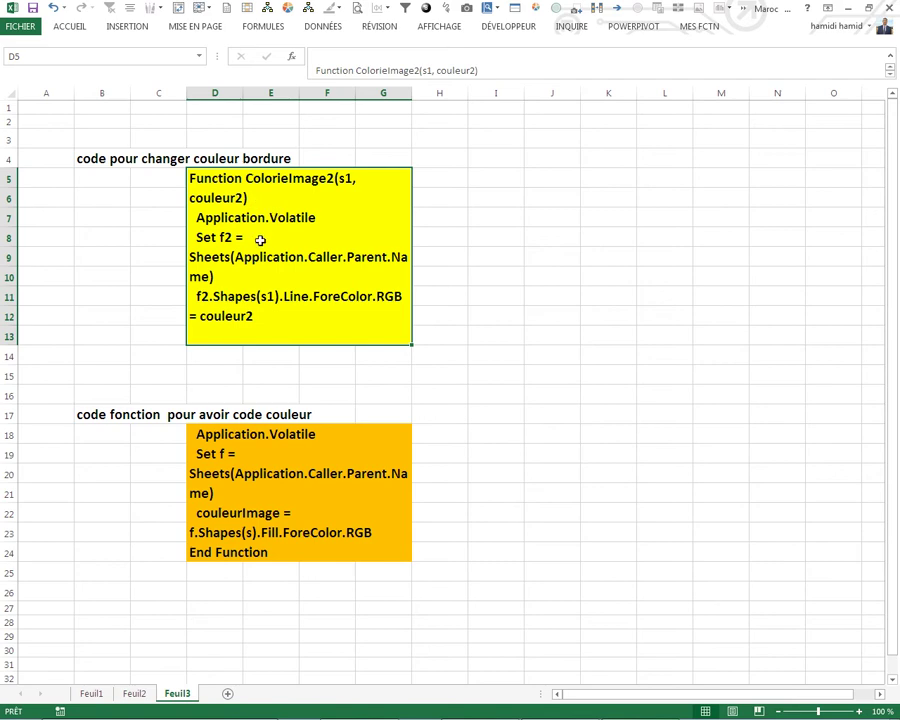
Return to Feuil2 and select E18 with its ColorieImage2 formula.
{"action": "left_click", "coordinate": [141, 693]}
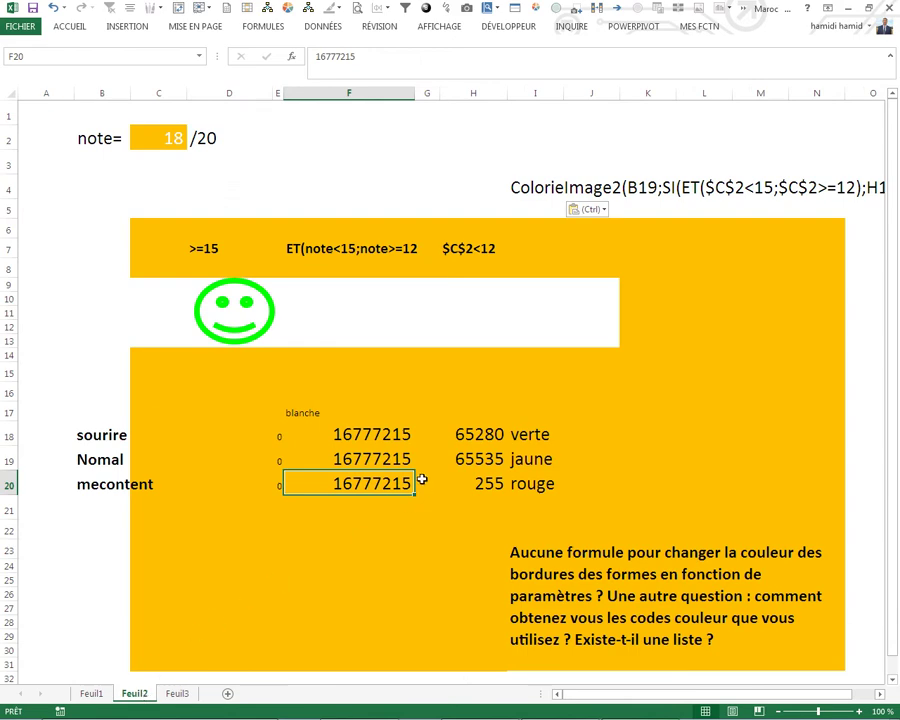
{"action": "left_click", "coordinate": [274, 439]}
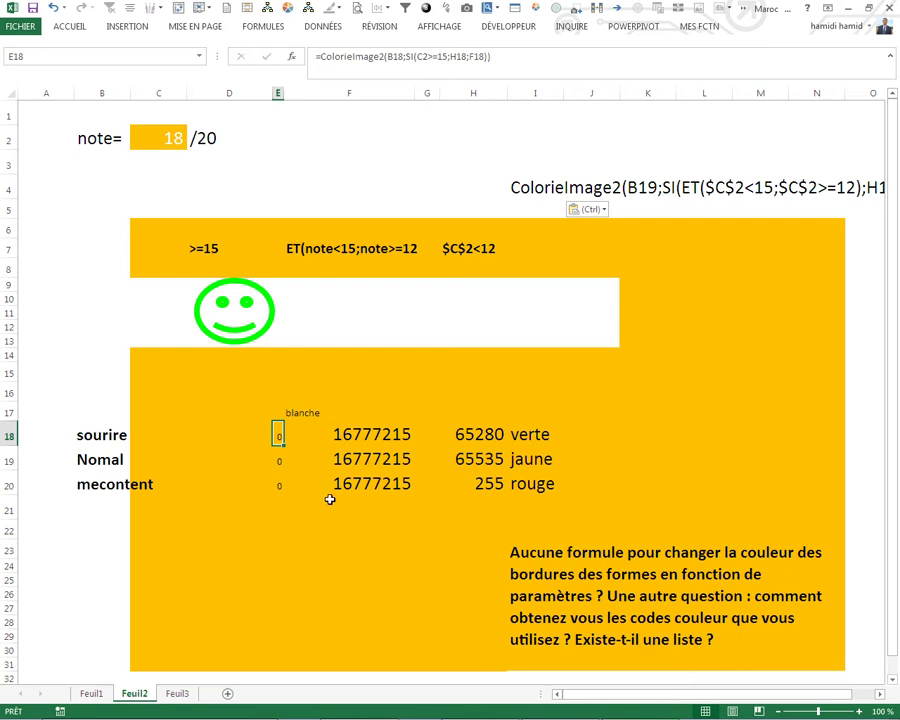
Rebuild E18 as =ColorieImage2(B18;…) with a fixed colour, turning the smiley red.
{"action": "type", "text": "="}
{"action": "type", "text": "co"}
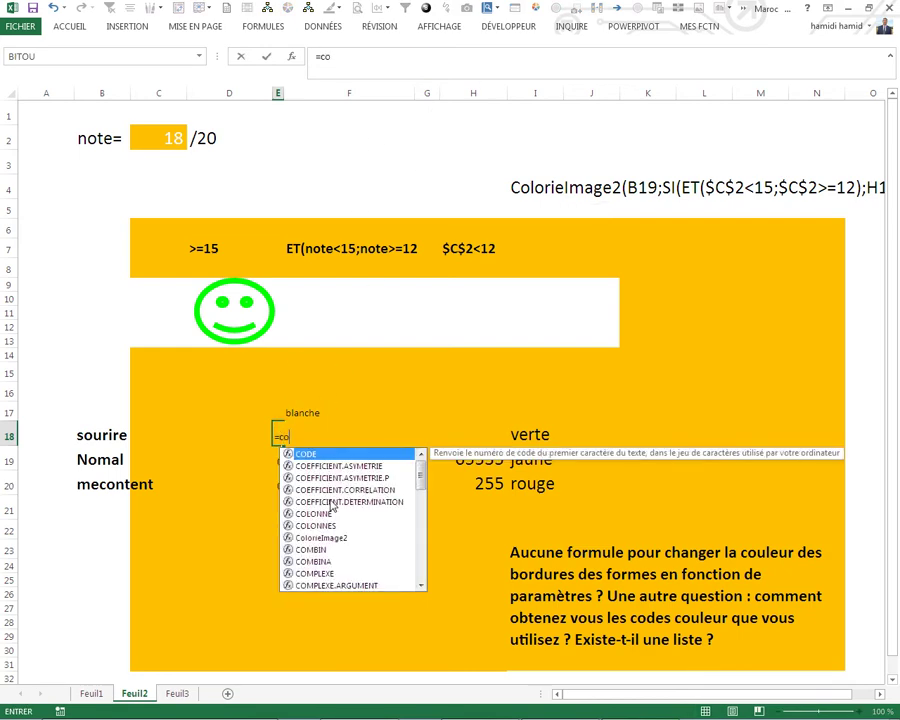
{"action": "type", "text": "l"}
{"action": "double_click", "coordinate": [322, 477]}
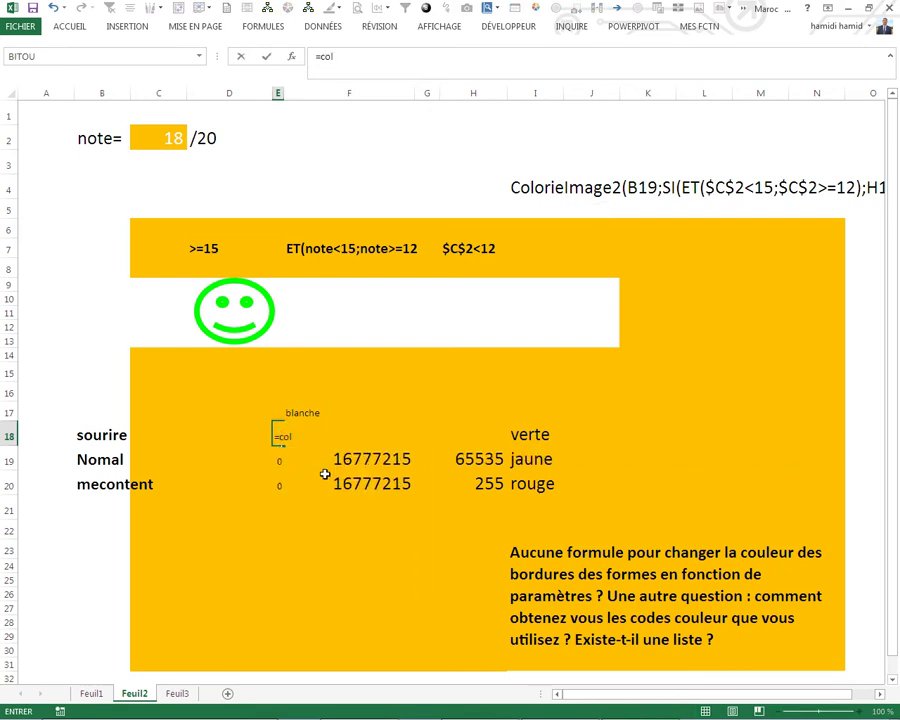
{"action": "left_click", "coordinate": [90, 436]}
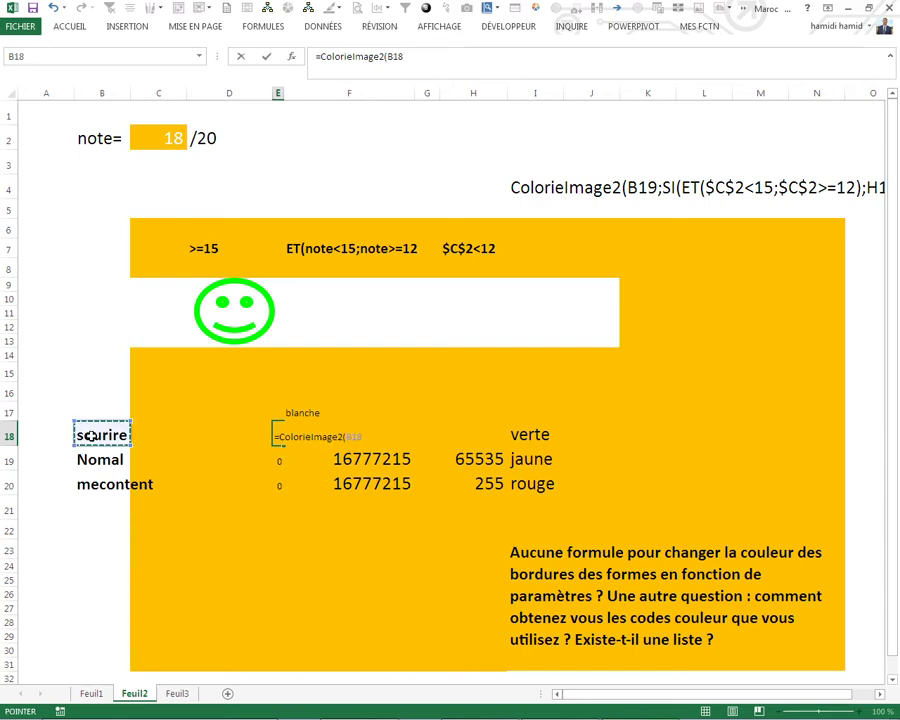
{"action": "type", "text": ";255"}
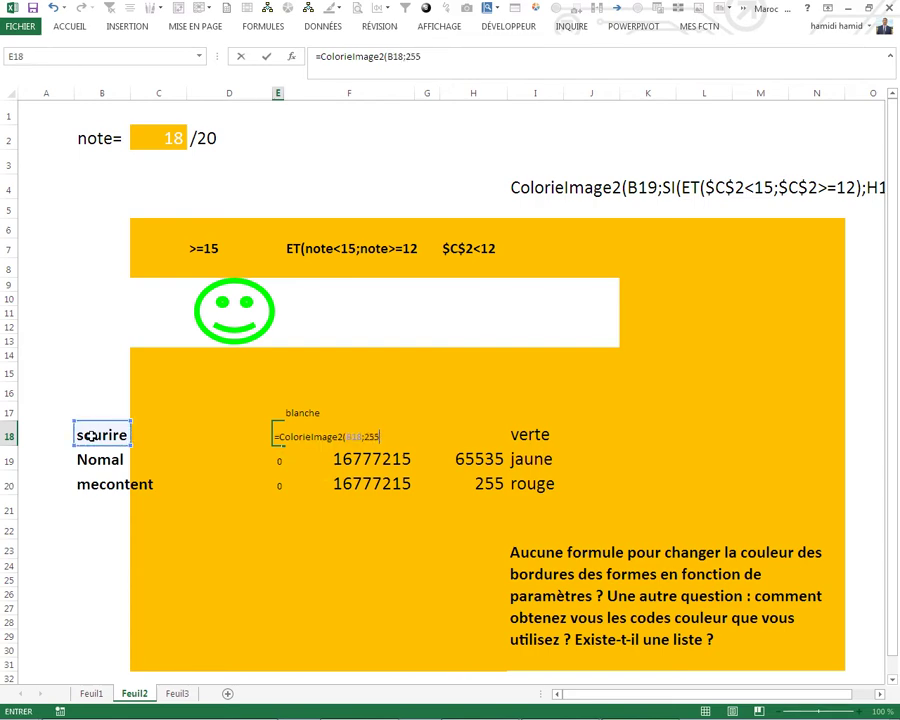
{"action": "key", "text": "Return"}
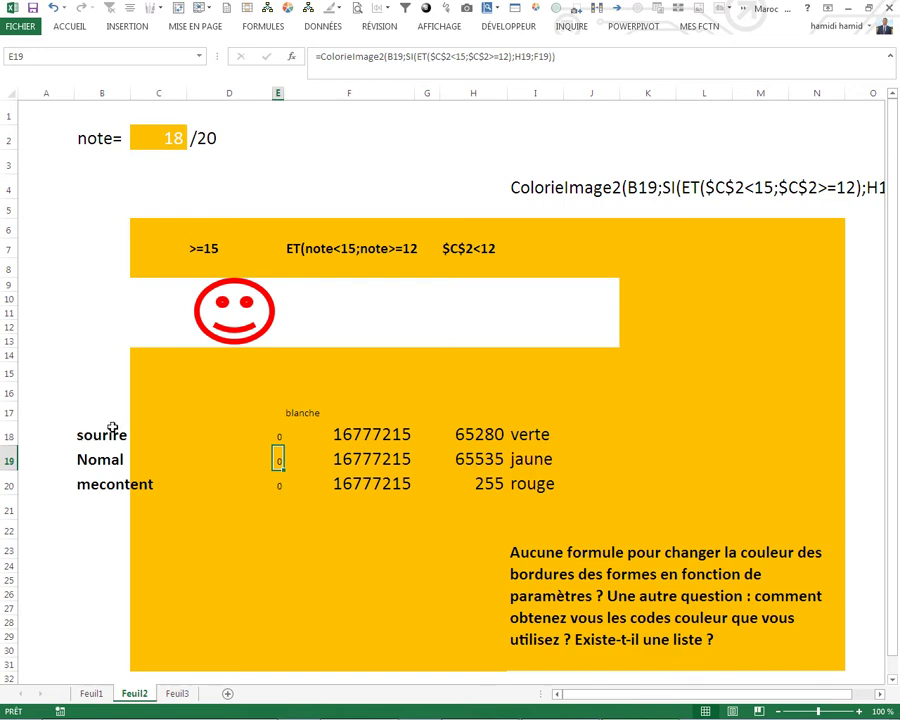
Check H19's yellow code 65535 and change E18's colour argument to 65280.
{"action": "left_click", "coordinate": [267, 438]}
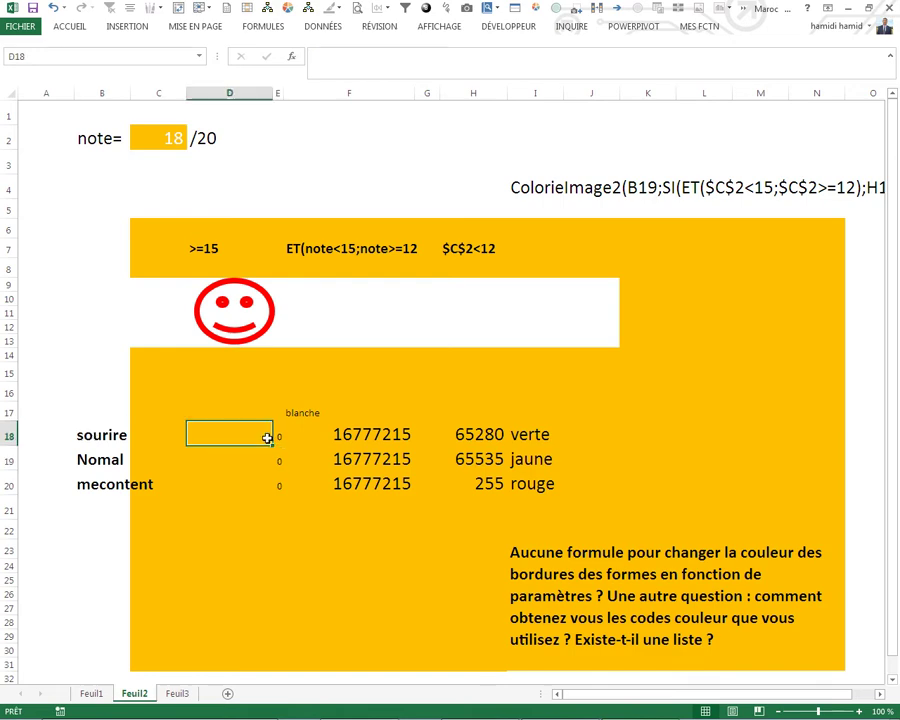
{"action": "left_click", "coordinate": [490, 459]}
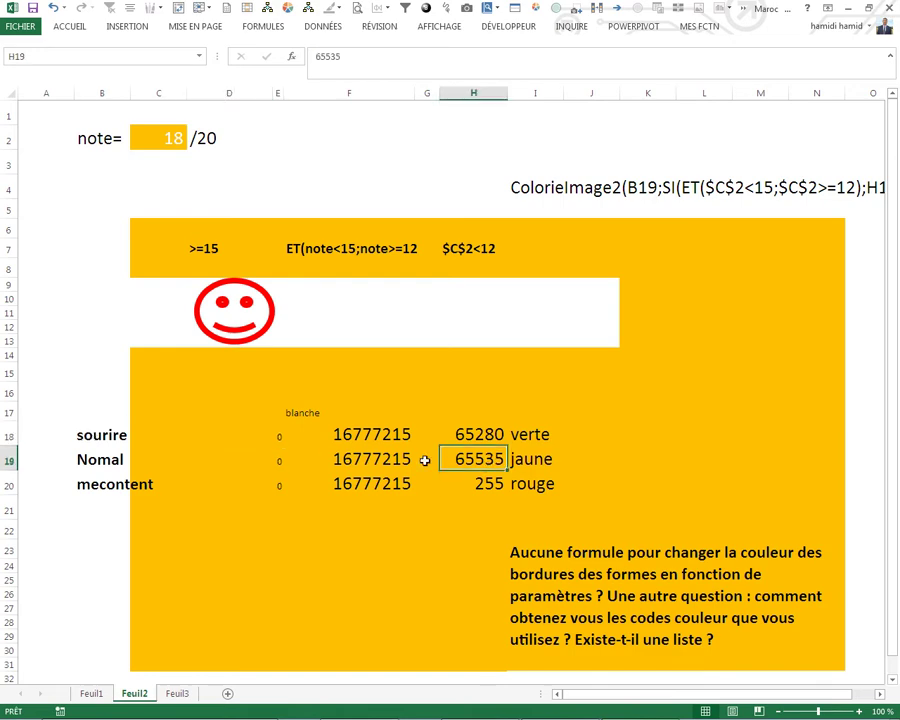
{"action": "left_click", "coordinate": [343, 58]}
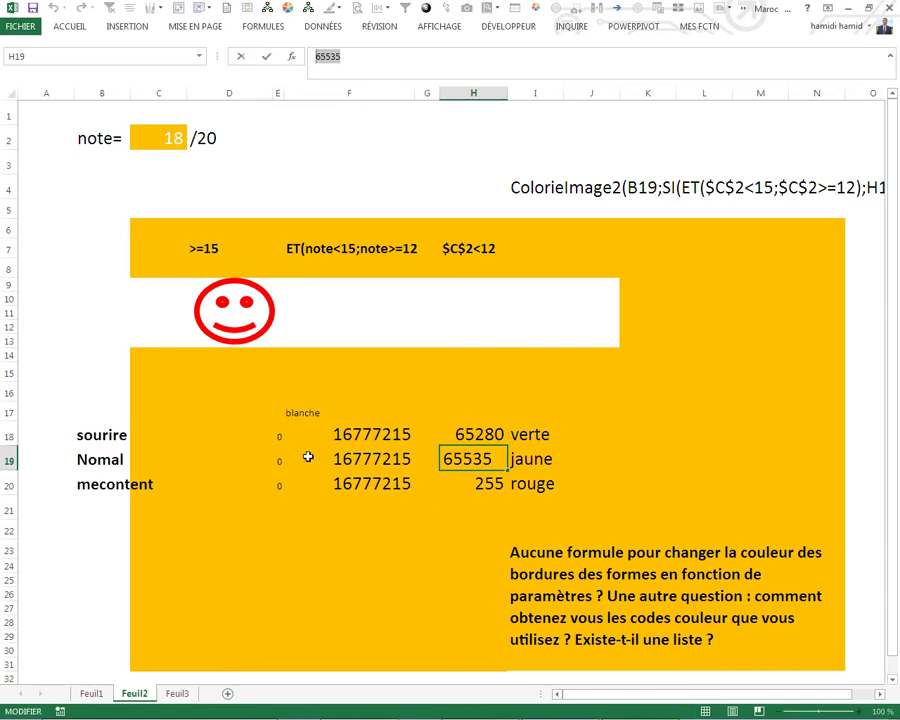
{"action": "key", "text": "Escape"}
{"action": "left_click", "coordinate": [278, 437]}
{"action": "left_click", "coordinate": [418, 57]}
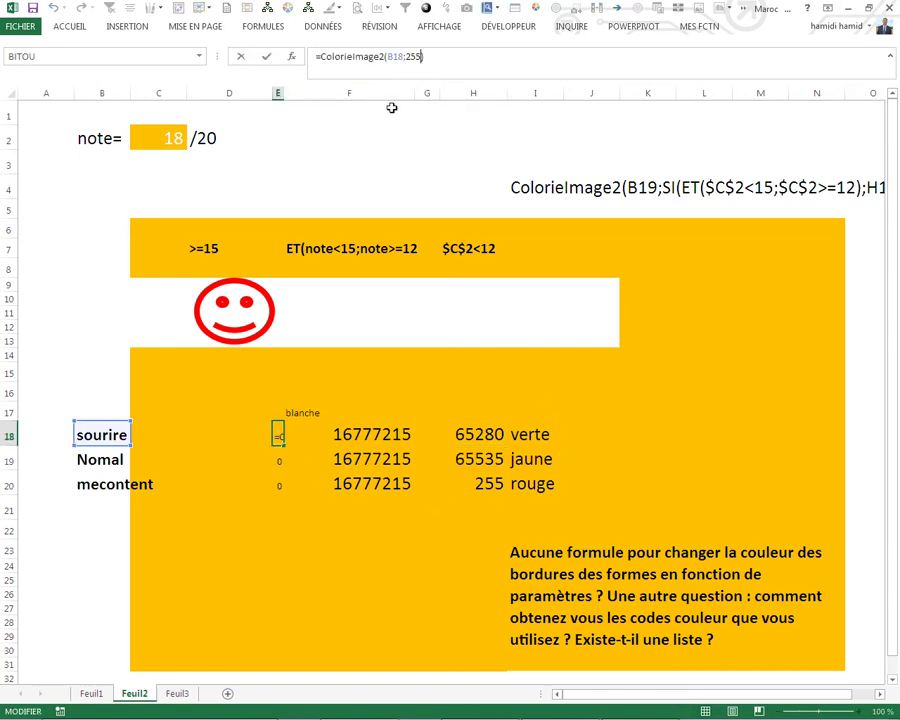
{"action": "key", "text": "BackSpace"}
{"action": "type", "text": "65280)"}
{"action": "key", "text": "Return"}
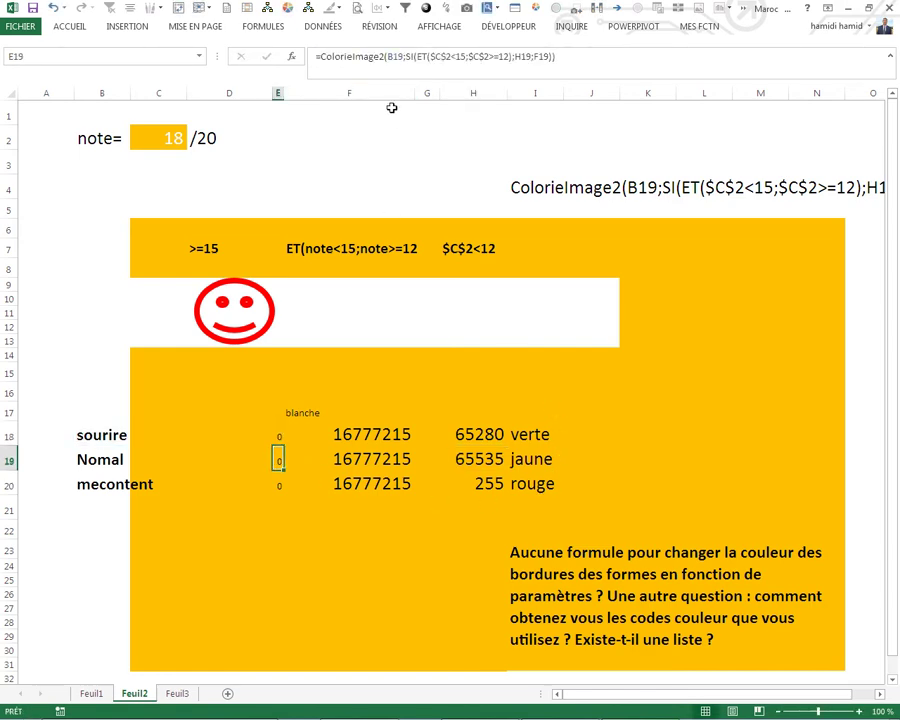
Edit the colour code in E18's formula again, leaving the smiling face dark red.
{"action": "left_click", "coordinate": [270, 440]}
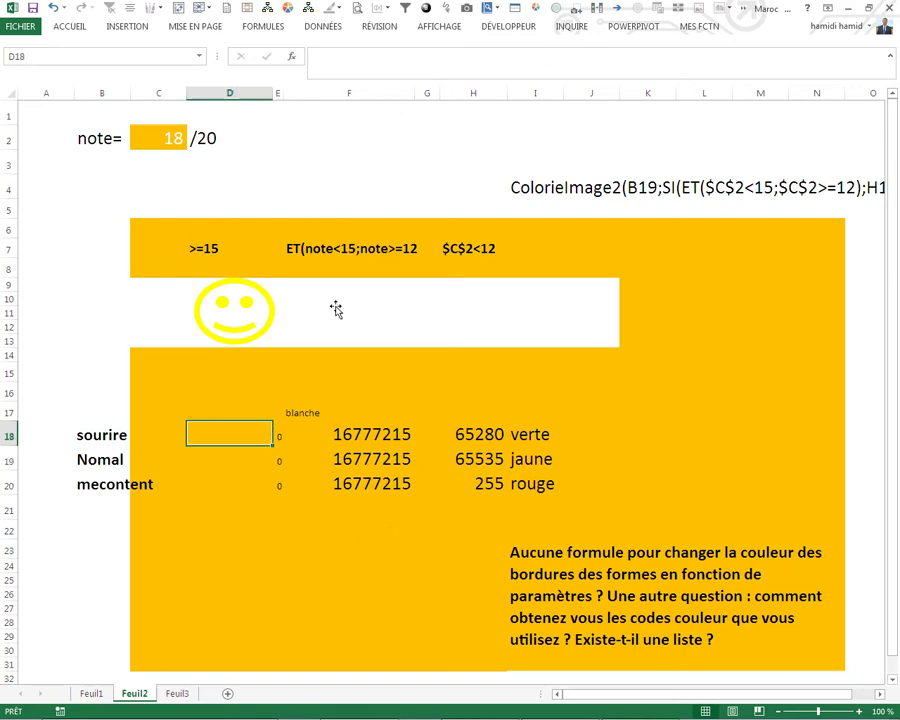
{"action": "left_click", "coordinate": [278, 433]}
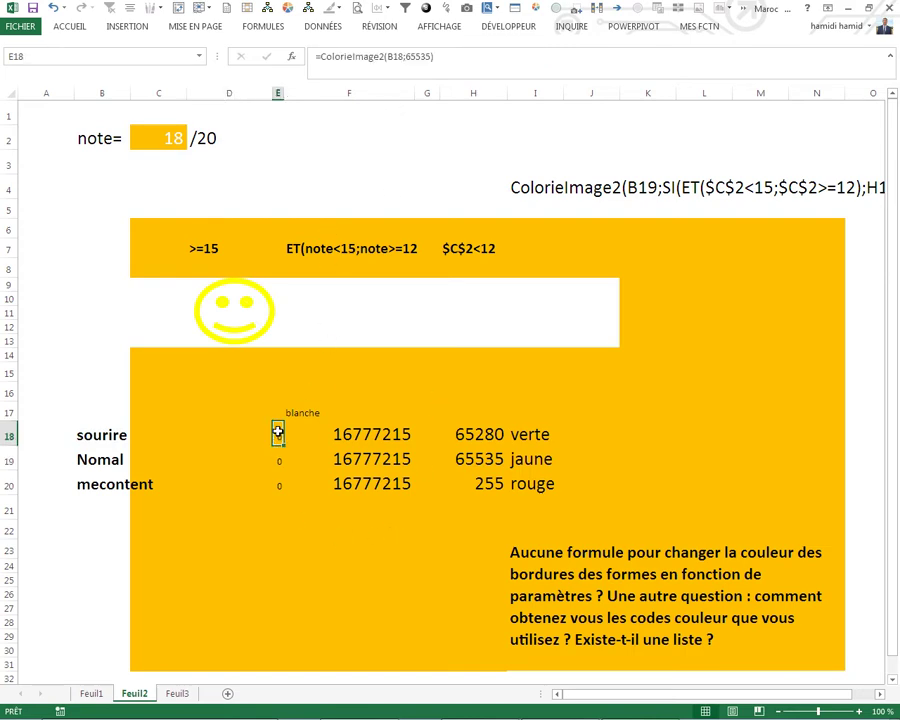
{"action": "left_click", "coordinate": [424, 57]}
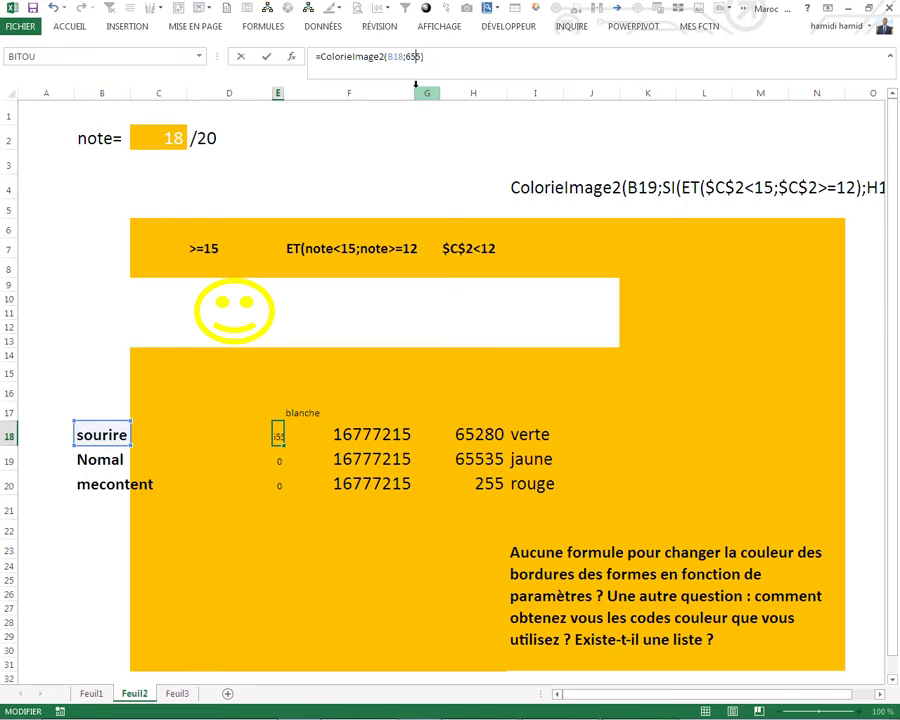
{"action": "key", "text": "Return"}
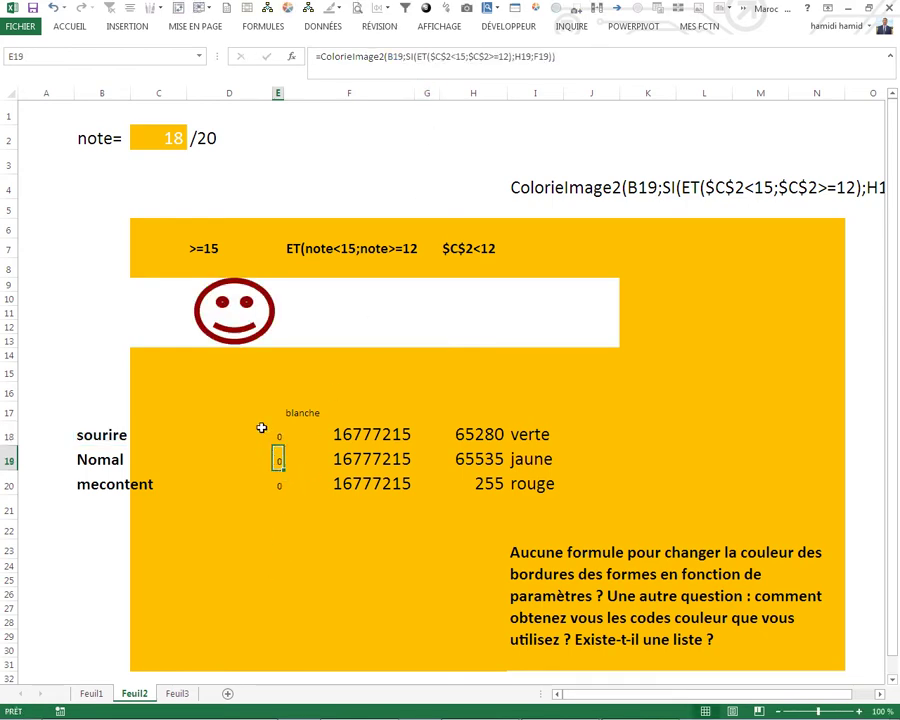
{"action": "left_click", "coordinate": [254, 482]}
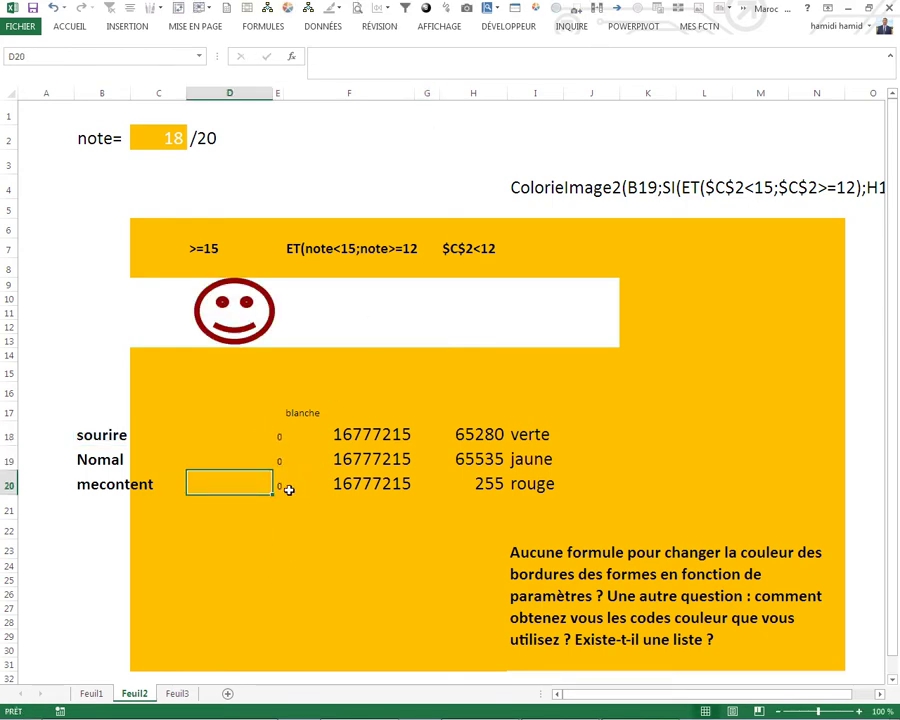
Replace the SI condition in E20's formula with a fixed colour code.
{"action": "left_click", "coordinate": [277, 488]}
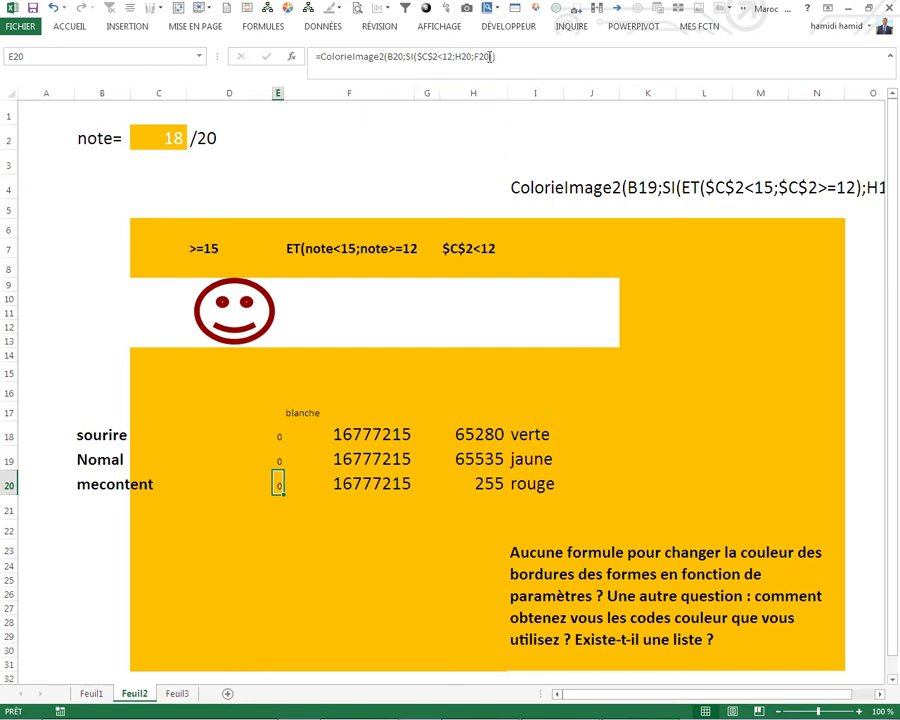
{"action": "left_click", "coordinate": [490, 56]}
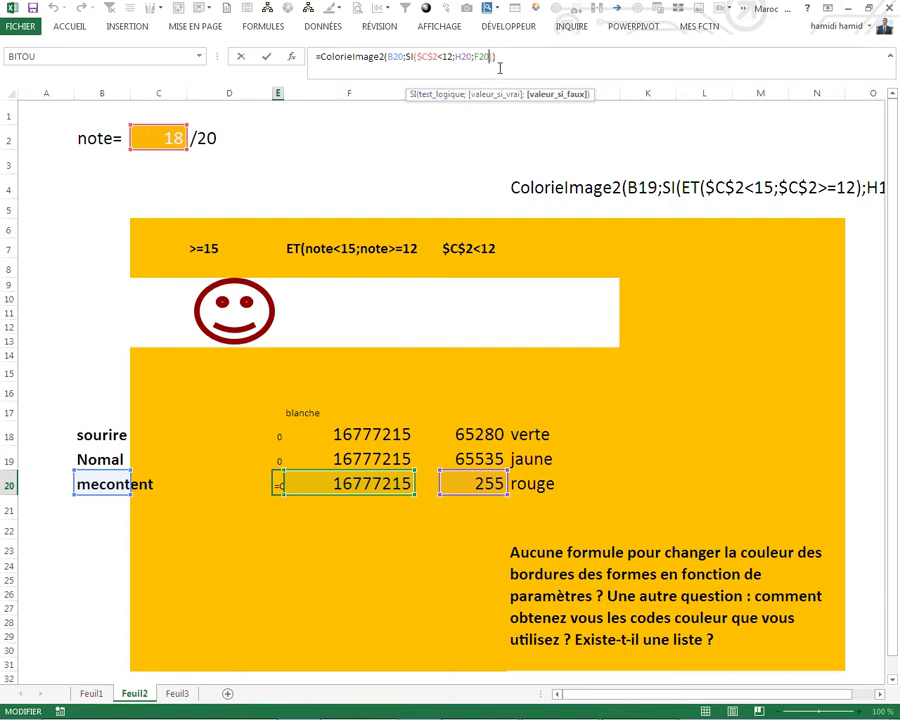
{"action": "key", "text": "BackSpace"}
{"action": "key", "text": "BackSpace"}
{"action": "key", "text": "BackSpace"}
{"action": "key", "text": "BackSpace"}
{"action": "key", "text": "BackSpace"}
{"action": "key", "text": "BackSpace"}
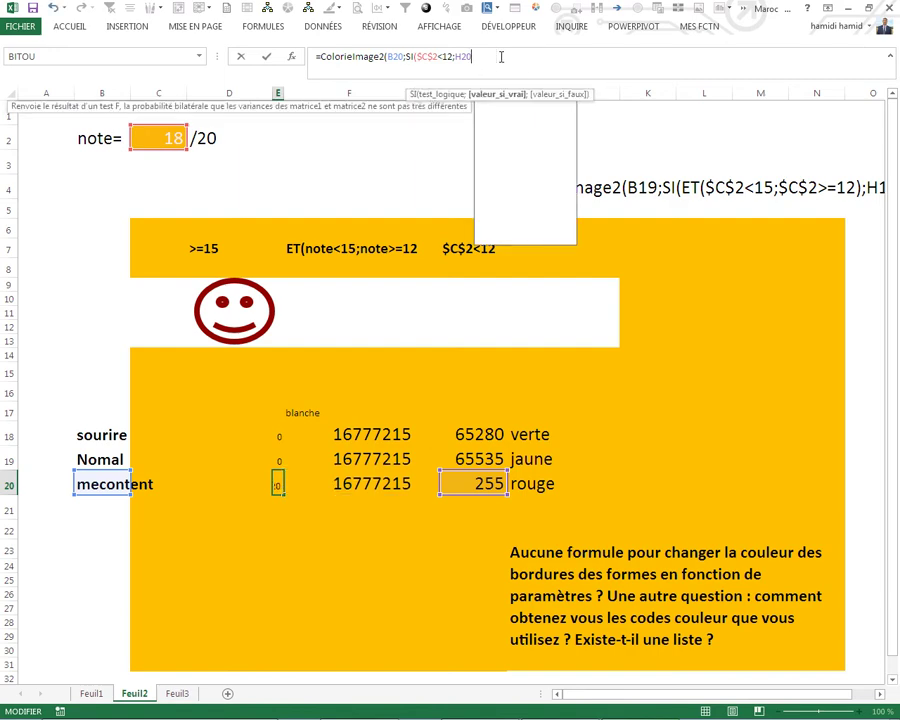
{"action": "key", "text": "BackSpace"}
{"action": "key", "text": "BackSpace"}
{"action": "key", "text": "BackSpace"}
{"action": "key", "text": "BackSpace"}
{"action": "key", "text": "BackSpace"}
{"action": "key", "text": "BackSpace"}
{"action": "key", "text": "BackSpace"}
{"action": "key", "text": "BackSpace"}
{"action": "key", "text": "BackSpace"}
{"action": "key", "text": "BackSpace"}
{"action": "key", "text": "BackSpace"}
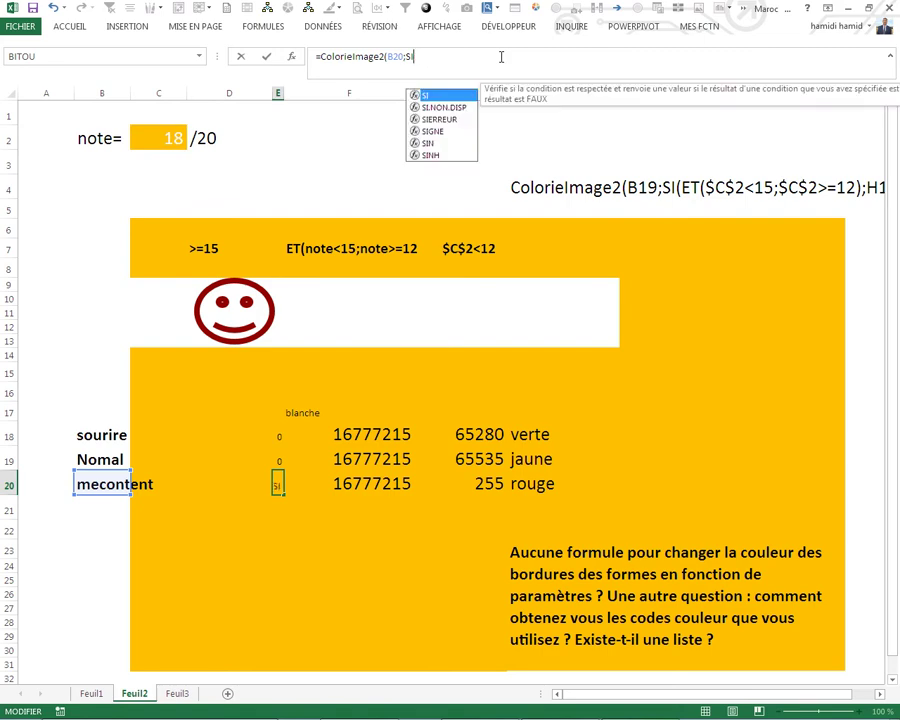
{"action": "key", "text": "BackSpace"}
{"action": "type", "text": "5689)"}
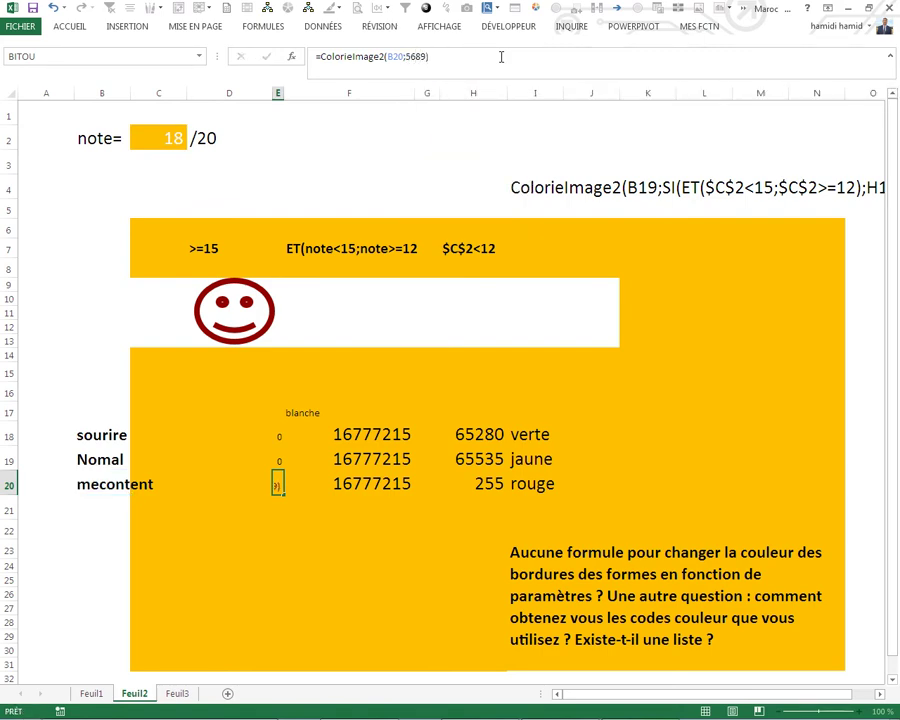
{"action": "key", "text": "Return"}
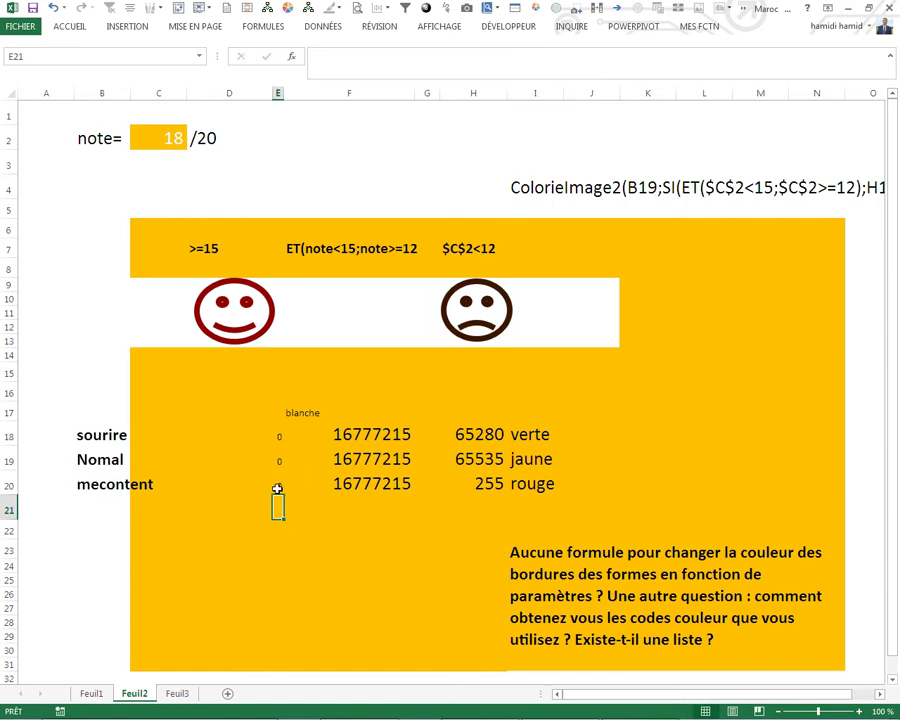
Adjust E20's colour code digits until it reads 556986, turning the frowning face golden brown.
{"action": "left_click", "coordinate": [278, 484]}
{"action": "left_click", "coordinate": [420, 56]}
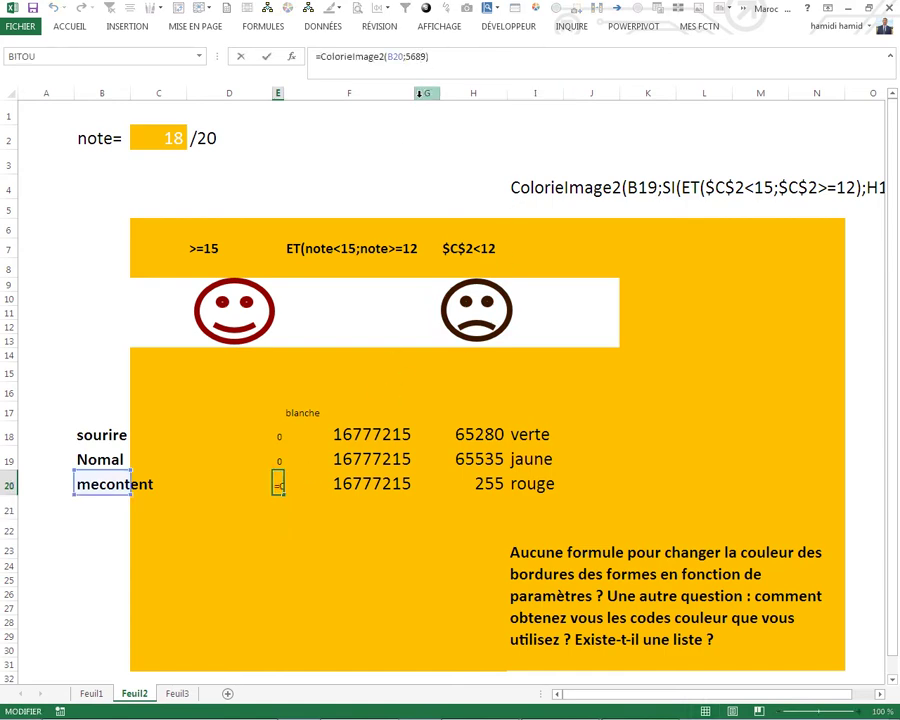
{"action": "key", "text": "Return"}
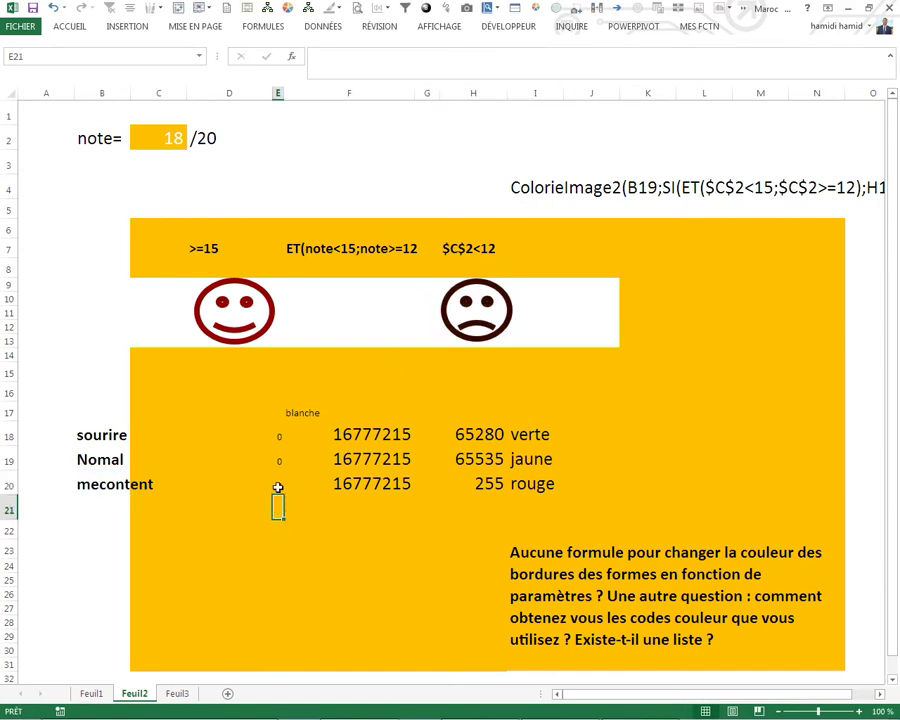
{"action": "left_click", "coordinate": [278, 484]}
{"action": "left_click", "coordinate": [421, 56]}
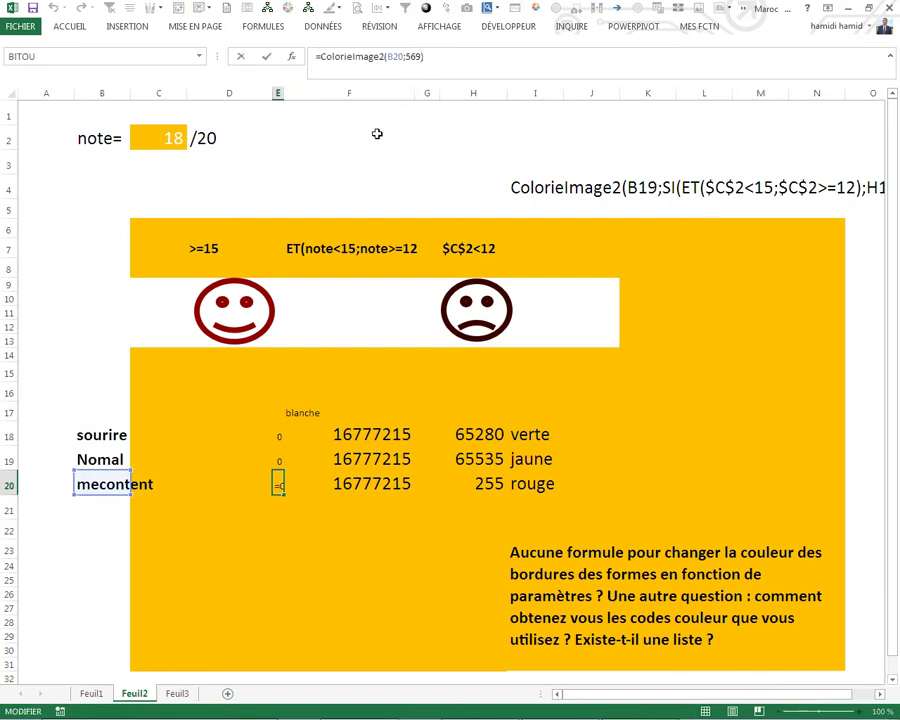
{"action": "key", "text": "BackSpace"}
{"action": "key", "text": "Return"}
{"action": "left_click", "coordinate": [275, 487]}
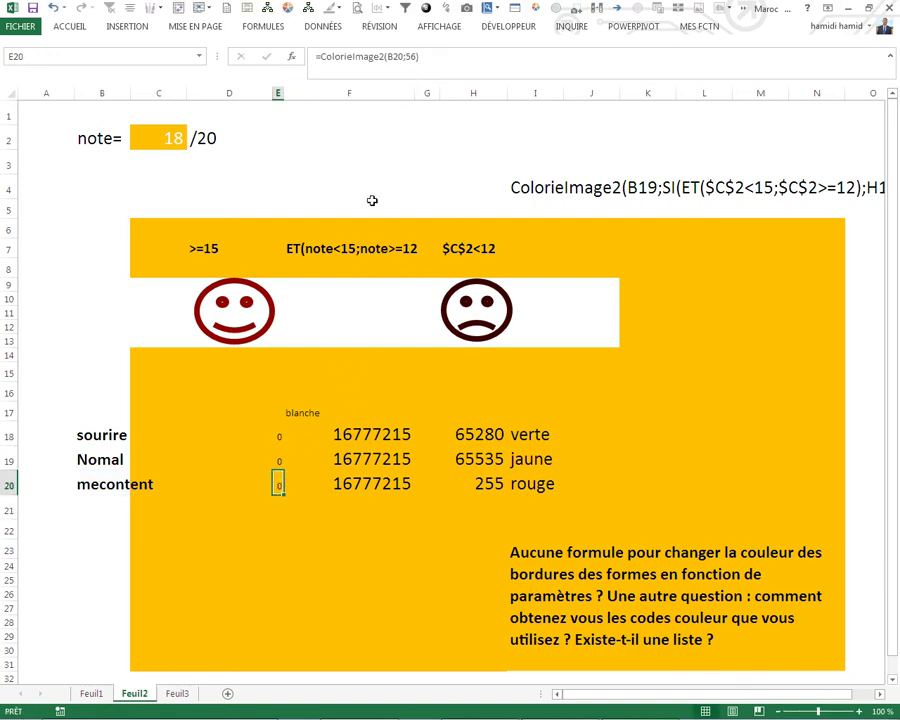
{"action": "left_click", "coordinate": [409, 62]}
{"action": "type", "text": "569"}
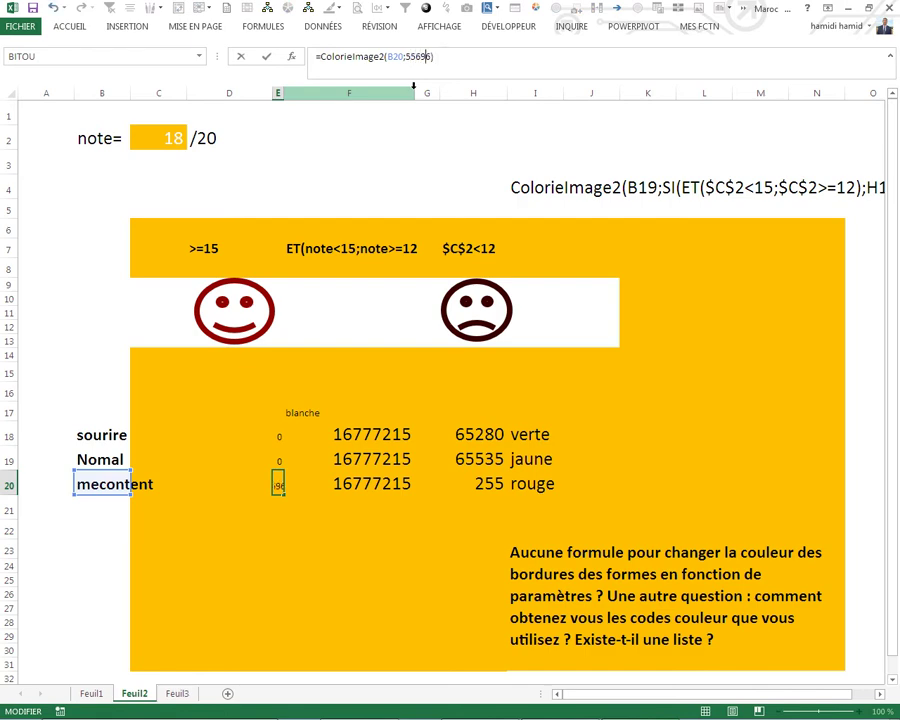
{"action": "key", "text": "Return"}
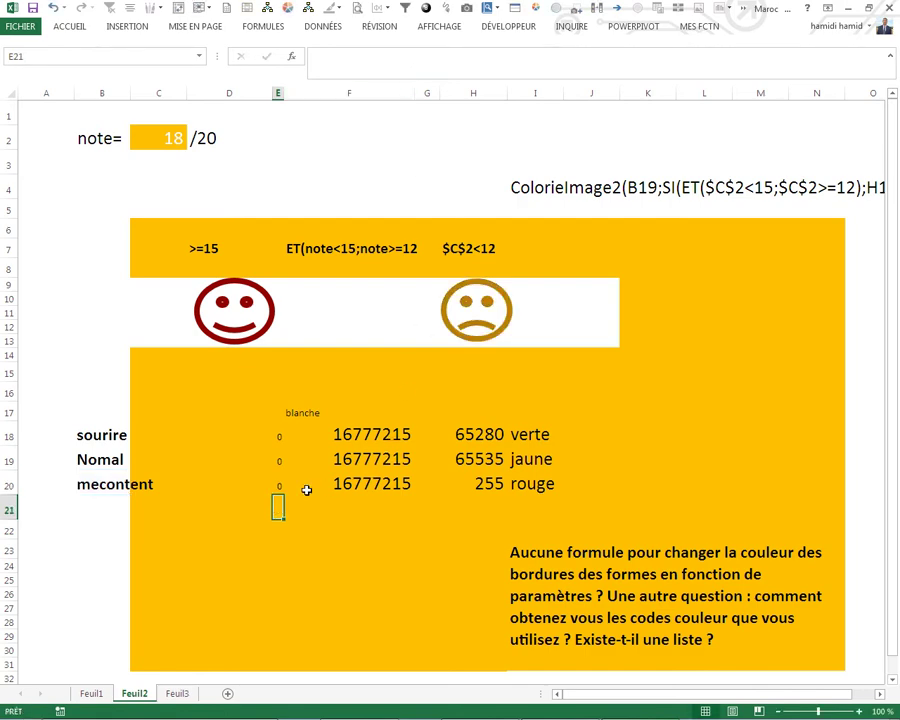
{"action": "left_click", "coordinate": [268, 487]}
{"action": "left_click", "coordinate": [276, 485]}
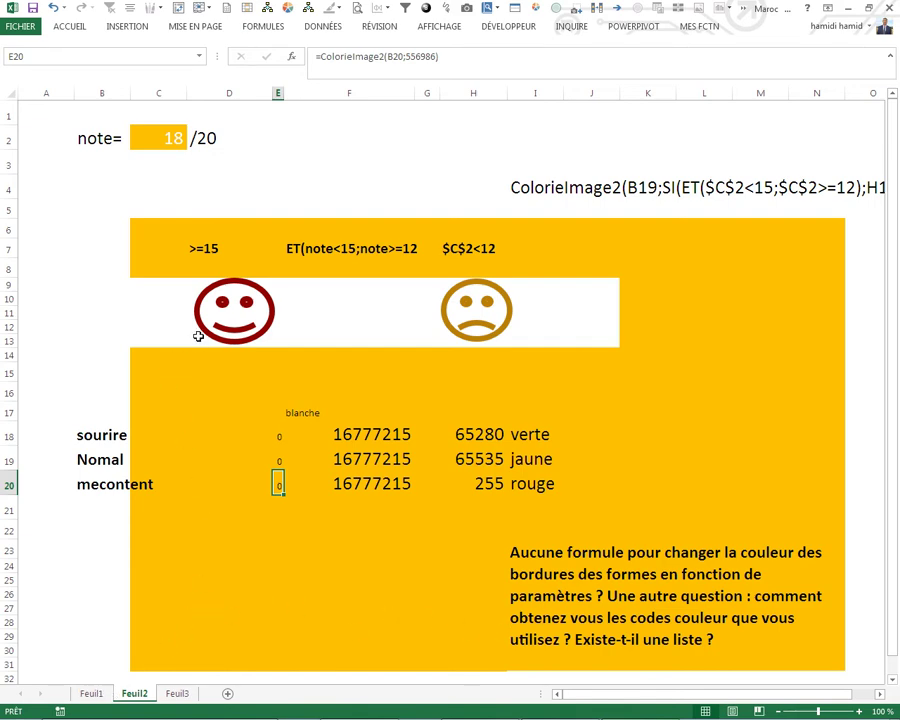
Look at Feuil1, then view the couleurImage function code on Feuil3.
{"action": "left_click", "coordinate": [92, 693]}
{"action": "left_click", "coordinate": [360, 474]}
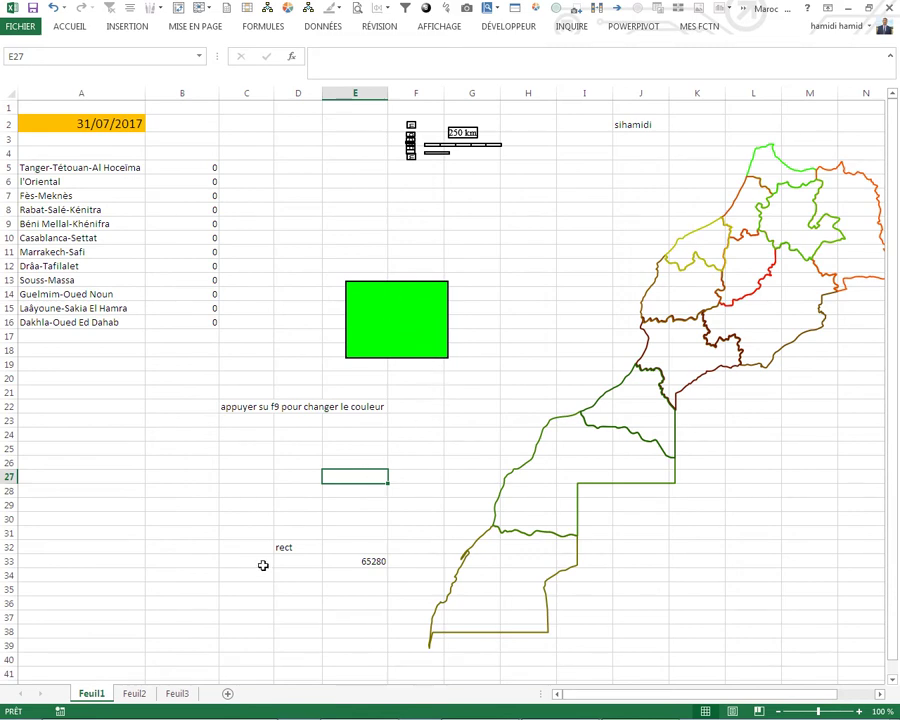
{"action": "left_click", "coordinate": [177, 693]}
{"action": "left_click", "coordinate": [214, 482]}
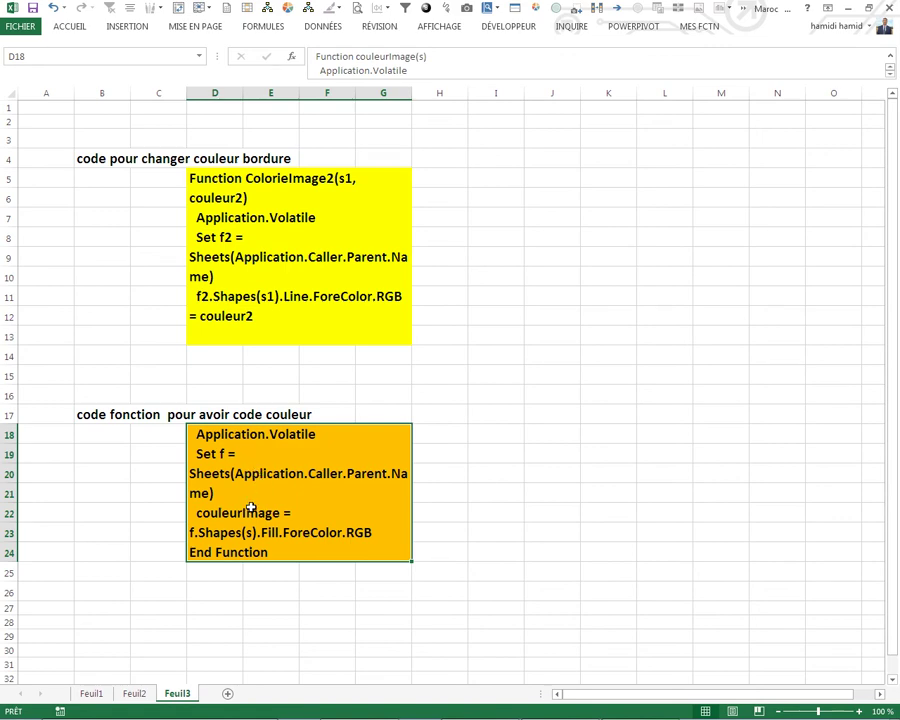
On Feuil1, show E33's =couleurImage(D32) returning the green rect's fill code 65280.
{"action": "left_click", "coordinate": [93, 693]}
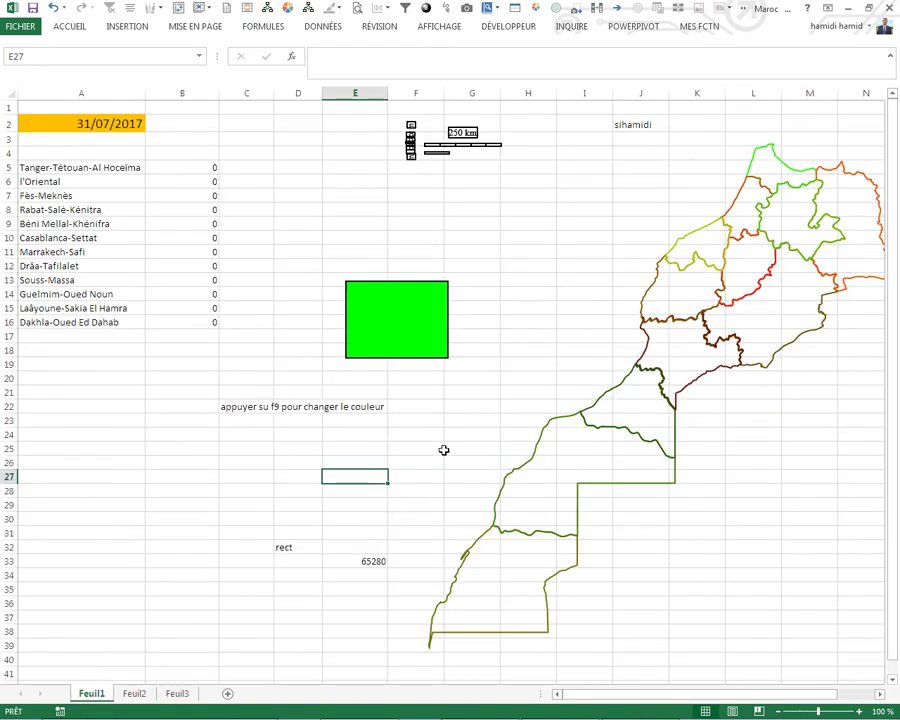
{"action": "left_click", "coordinate": [403, 359]}
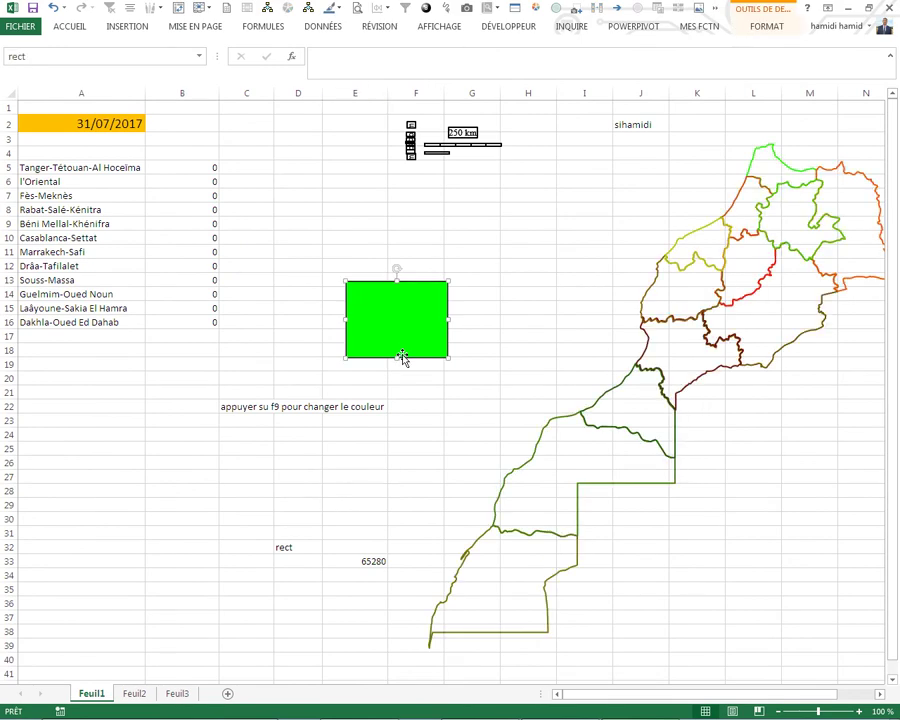
{"action": "left_click", "coordinate": [297, 545]}
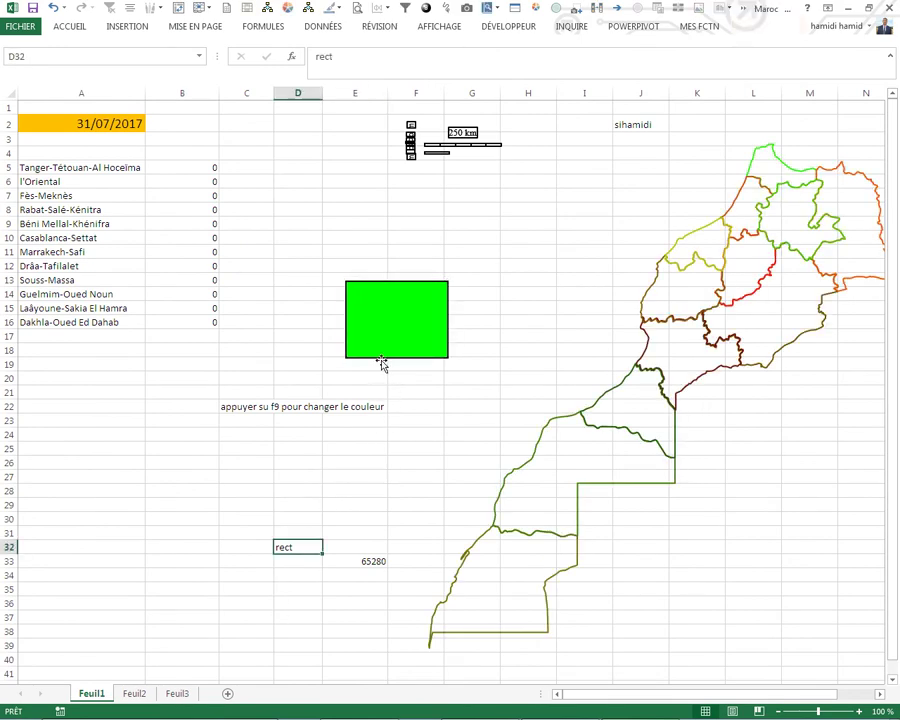
{"action": "left_click", "coordinate": [373, 561]}
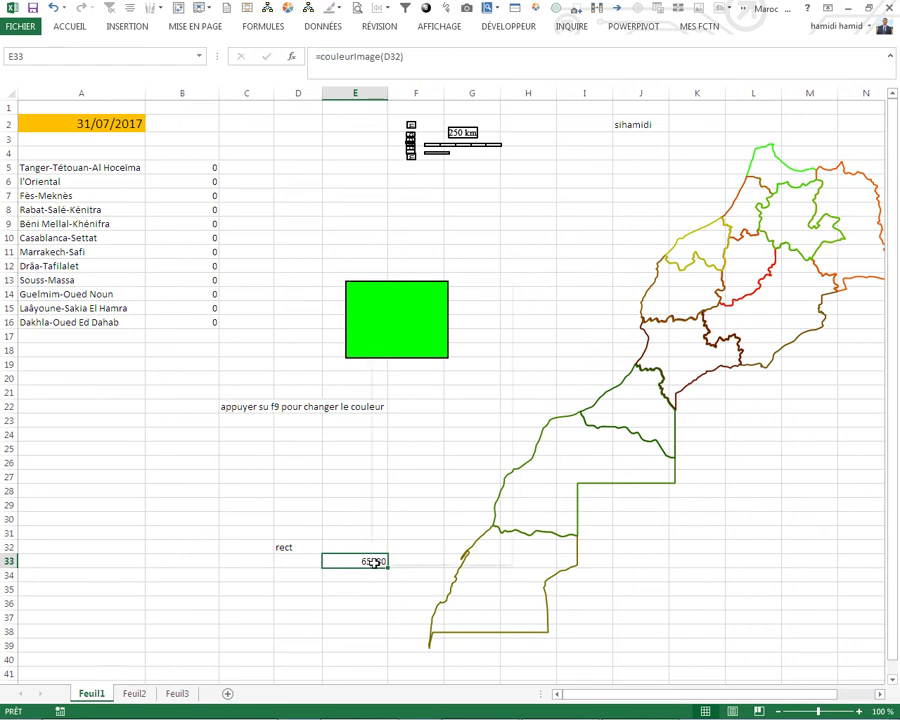
Inspect cell E33's 65280 value and the green rectangle it reads.
{"action": "right_click", "coordinate": [373, 562]}
{"action": "key", "text": "Escape"}
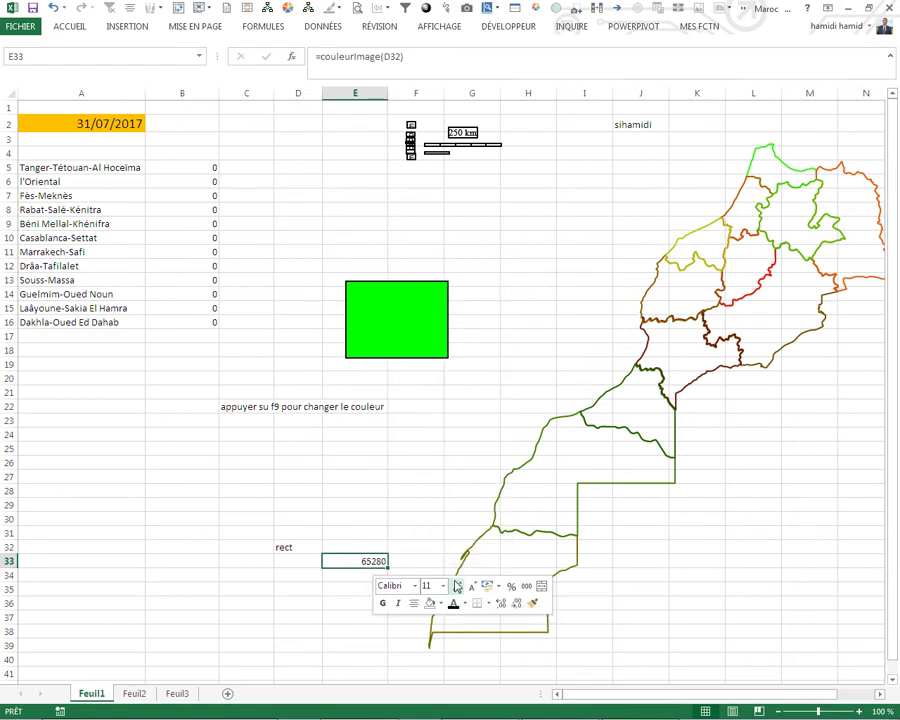
{"action": "left_click", "coordinate": [456, 586]}
{"action": "left_click", "coordinate": [456, 586]}
{"action": "left_click", "coordinate": [456, 586]}
{"action": "left_click", "coordinate": [384, 332]}
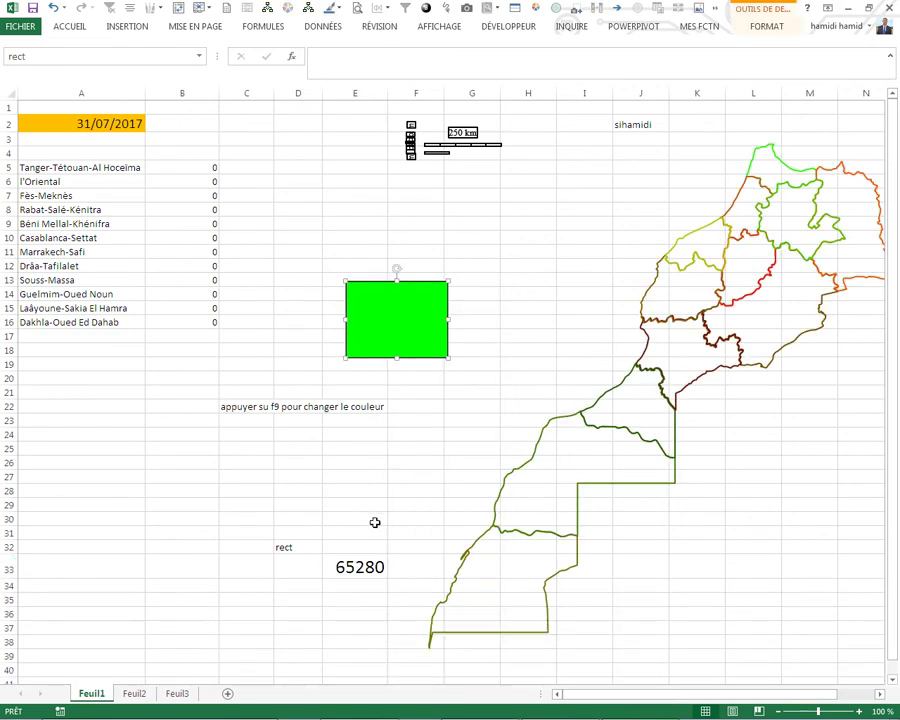
{"action": "left_click", "coordinate": [366, 510]}
{"action": "left_click", "coordinate": [382, 346]}
{"action": "left_click", "coordinate": [360, 568]}
Fill the green rectangle with blue.
{"action": "left_click", "coordinate": [391, 360]}
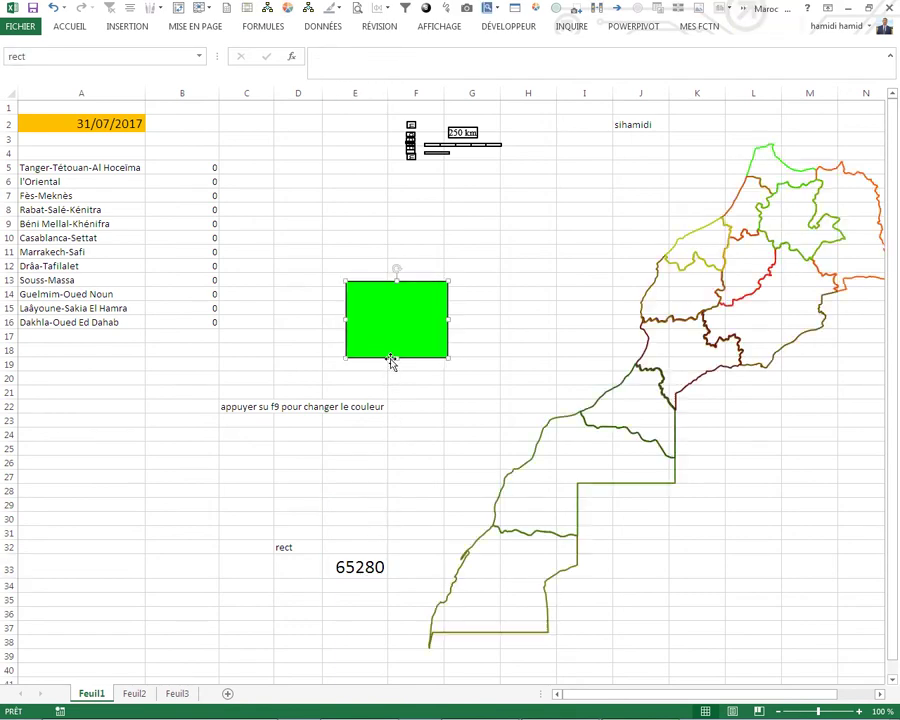
{"action": "right_click", "coordinate": [391, 357]}
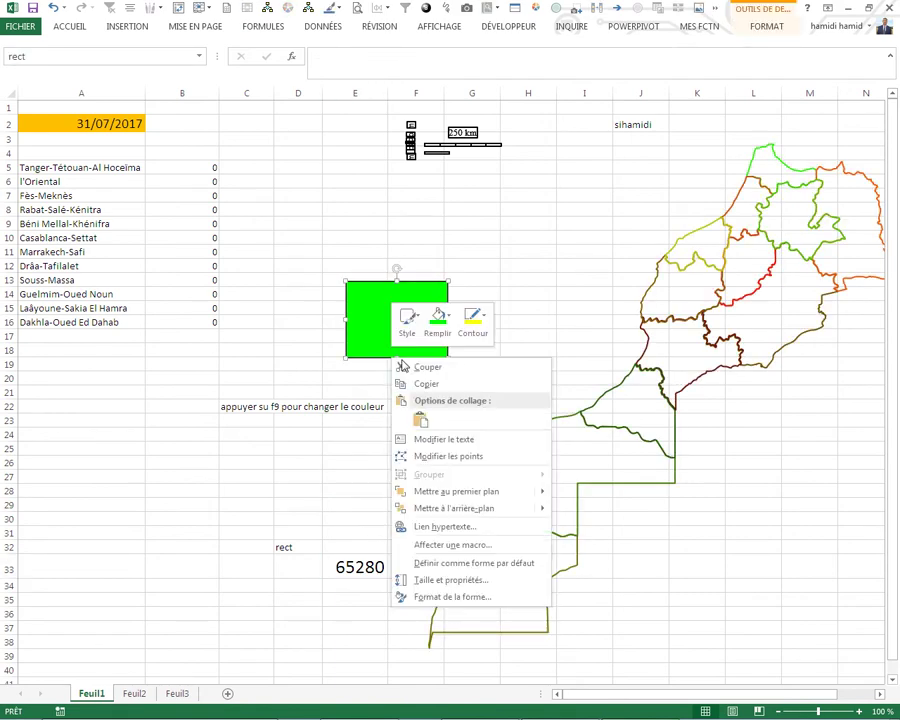
{"action": "left_click", "coordinate": [450, 320]}
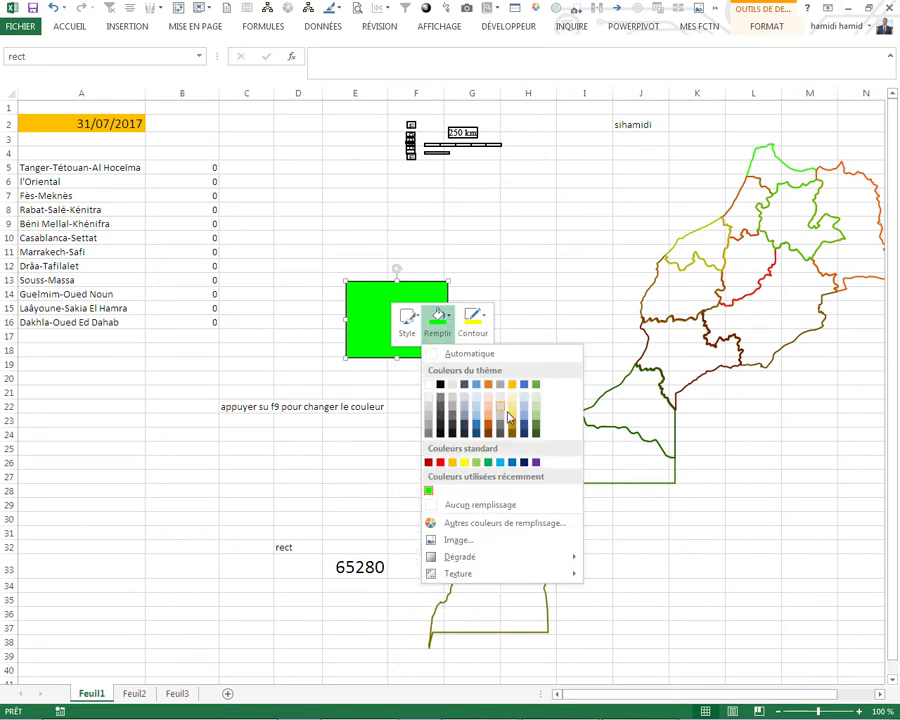
{"action": "left_click", "coordinate": [505, 465]}
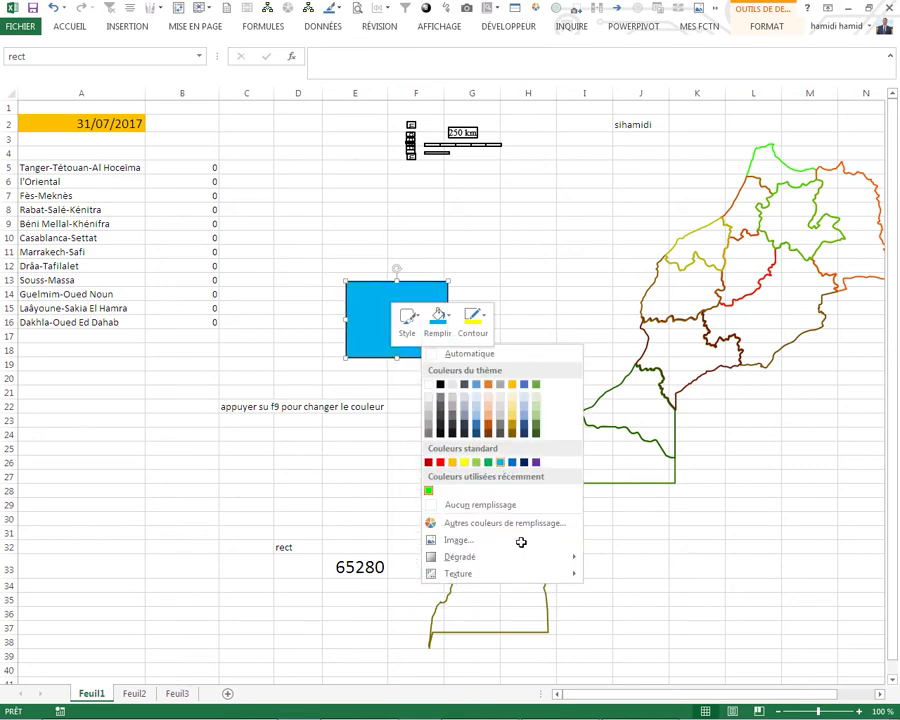
{"action": "left_click", "coordinate": [598, 599]}
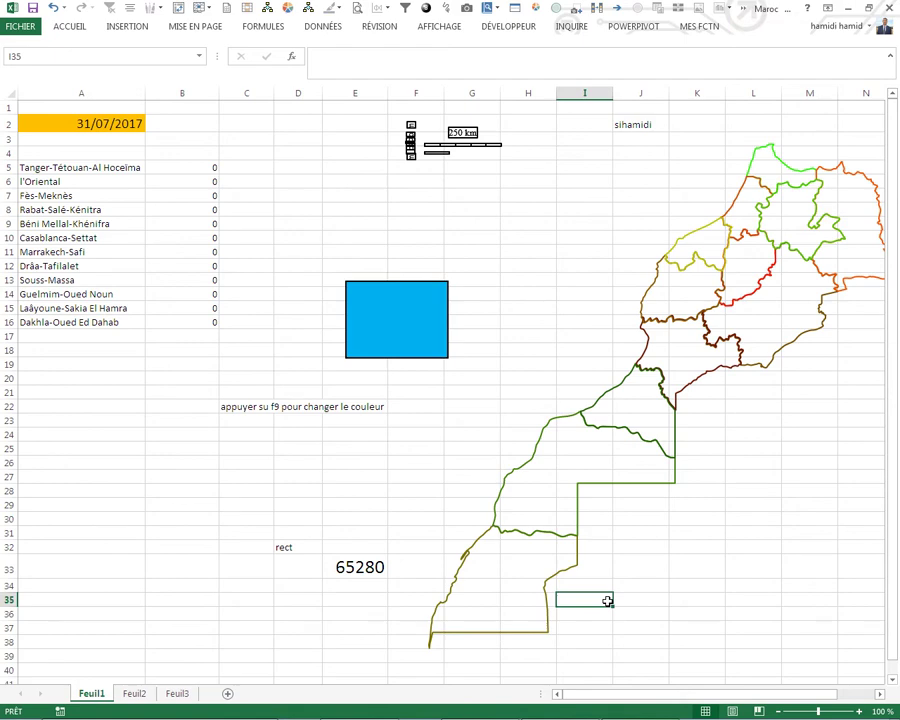
Recalculate, widen column E so E33 shows 15773696, and copy E33.
{"action": "key", "text": "F9"}
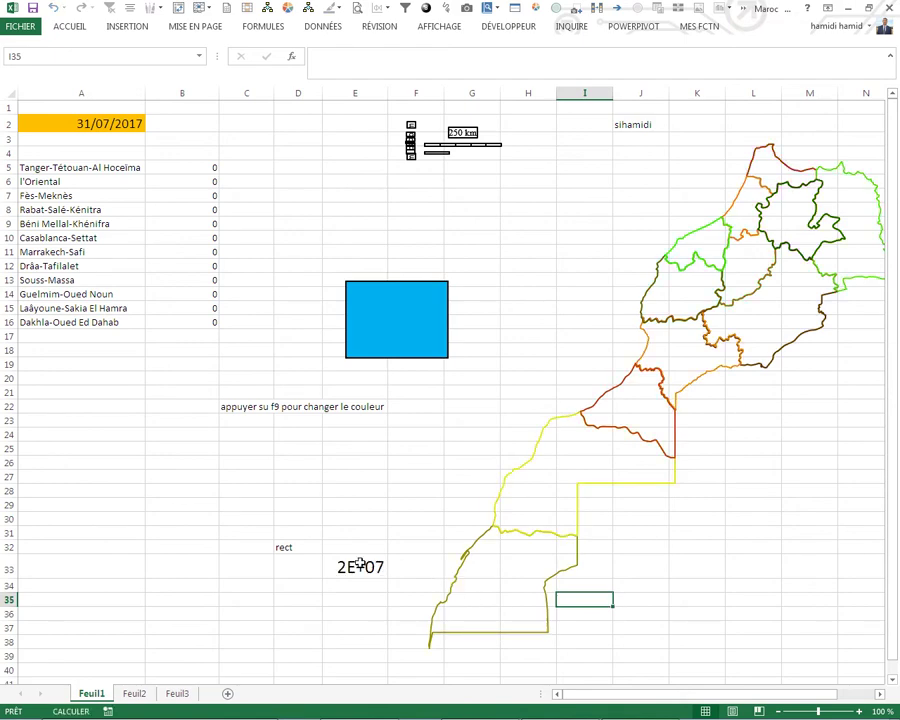
{"action": "left_click", "coordinate": [360, 565]}
{"action": "left_click_drag", "start_coordinate": [389, 92], "coordinate": [422, 92]}
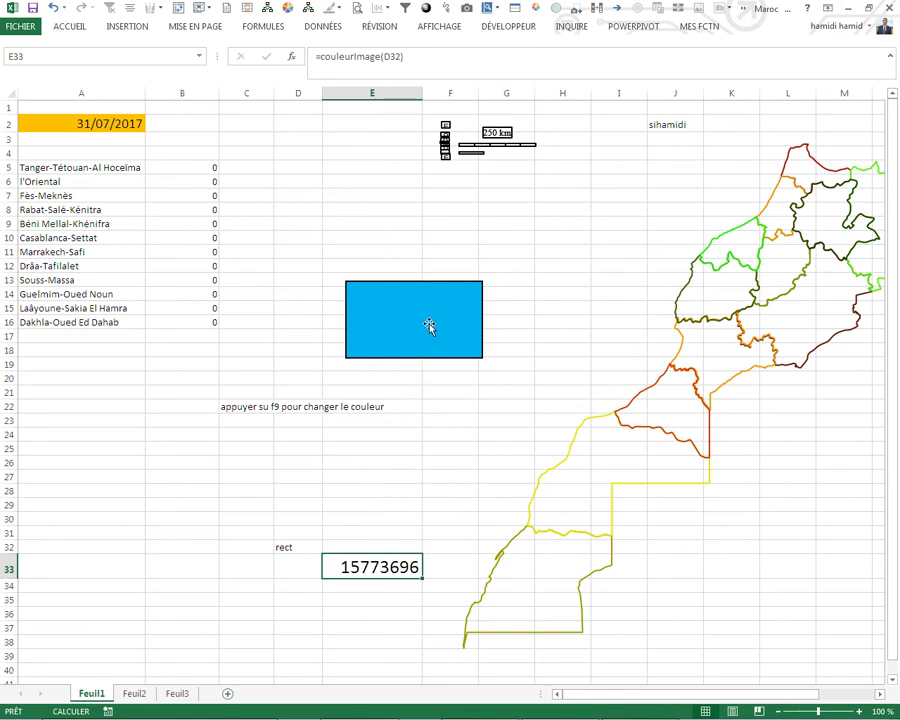
{"action": "key", "text": "ctrl+c"}
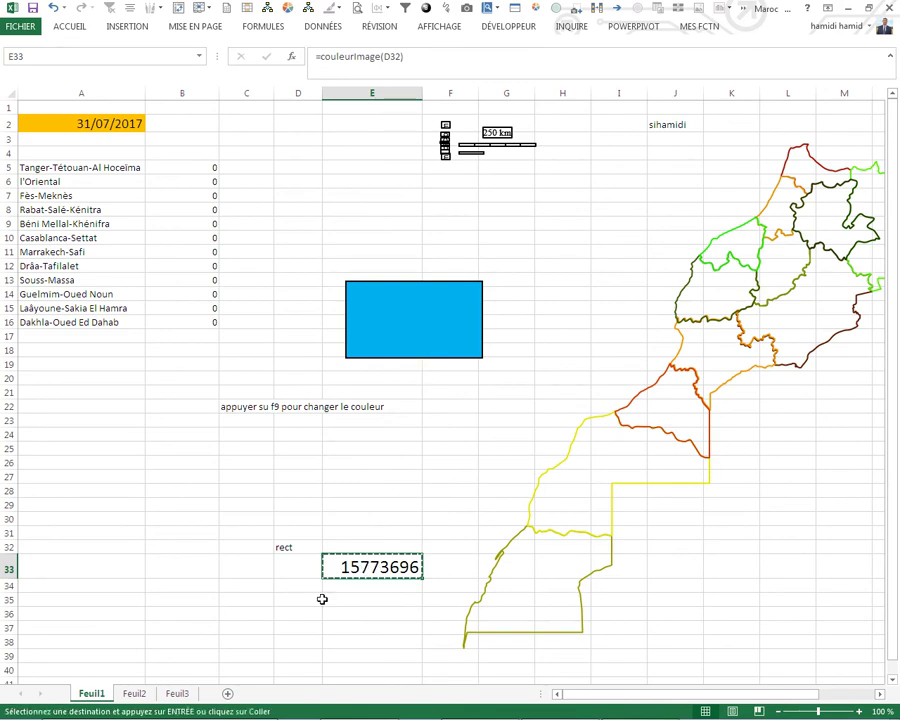
On Feuil2, delete the old colour code from E20's formula, then return to Feuil1.
{"action": "left_click", "coordinate": [134, 691]}
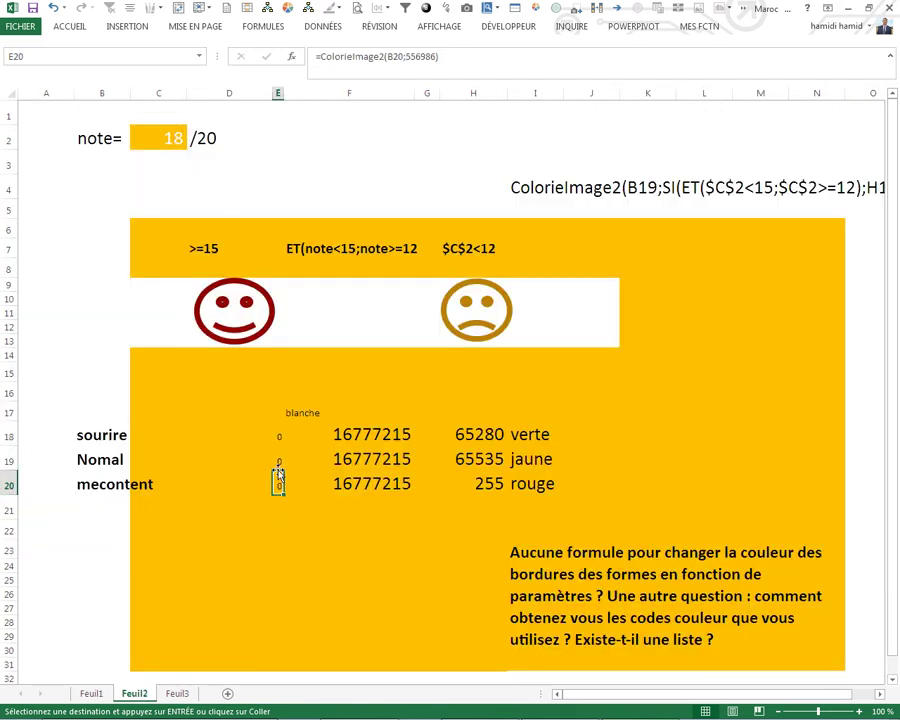
{"action": "left_click", "coordinate": [436, 57]}
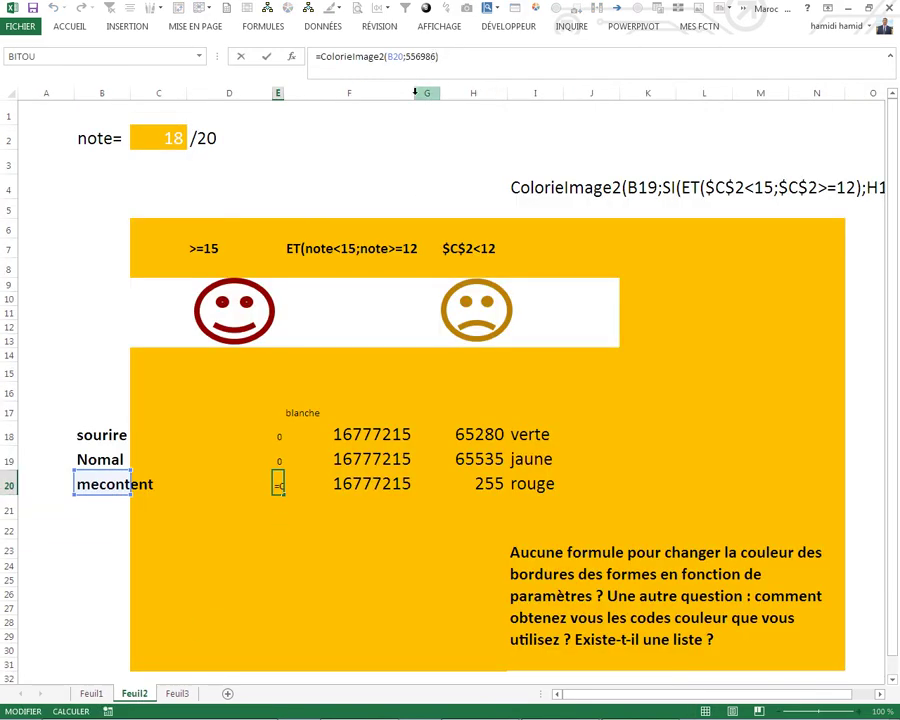
{"action": "key", "text": "BackSpace"}
{"action": "key", "text": "BackSpace"}
{"action": "key", "text": "Return"}
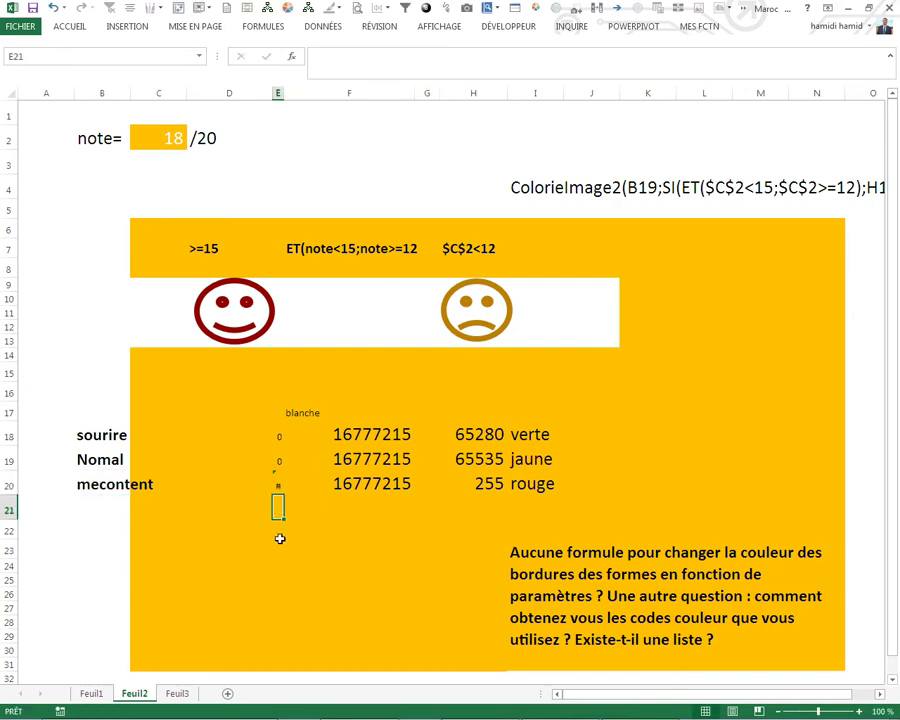
{"action": "left_click", "coordinate": [278, 484]}
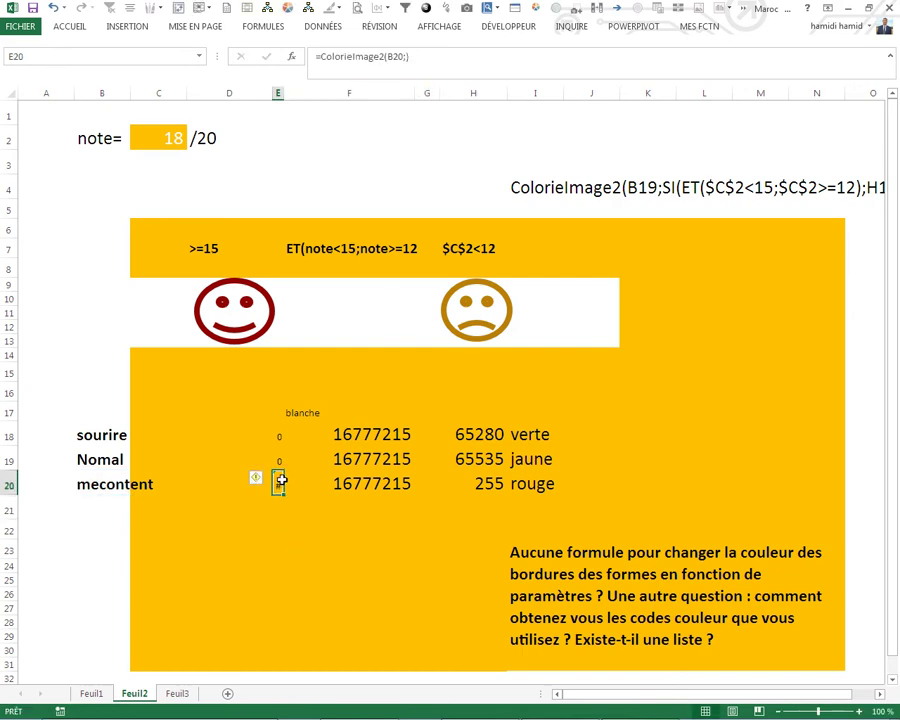
{"action": "left_click", "coordinate": [404, 56]}
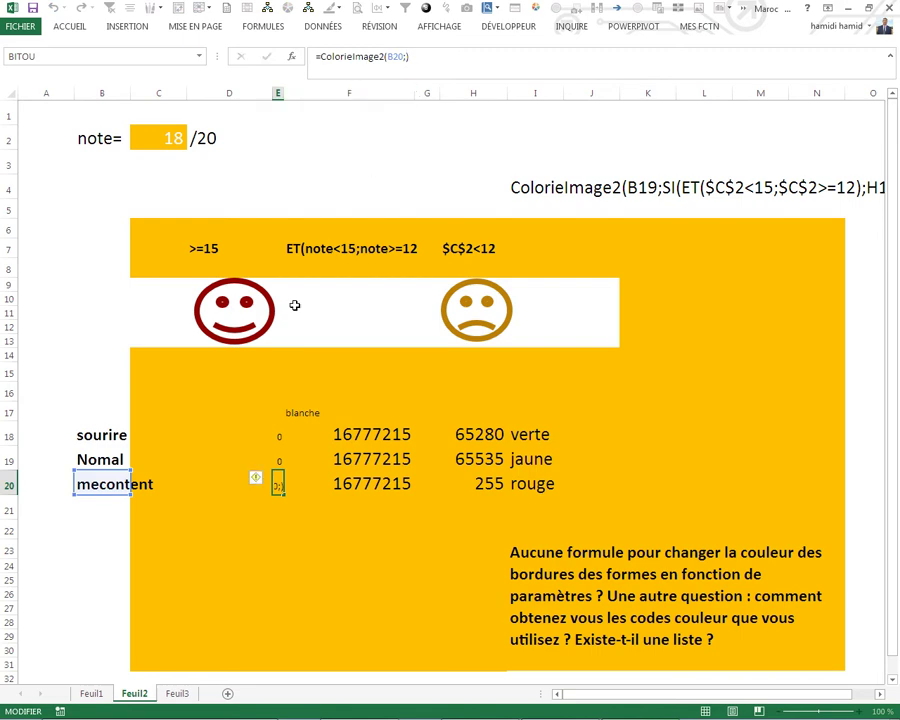
{"action": "key", "text": "Escape"}
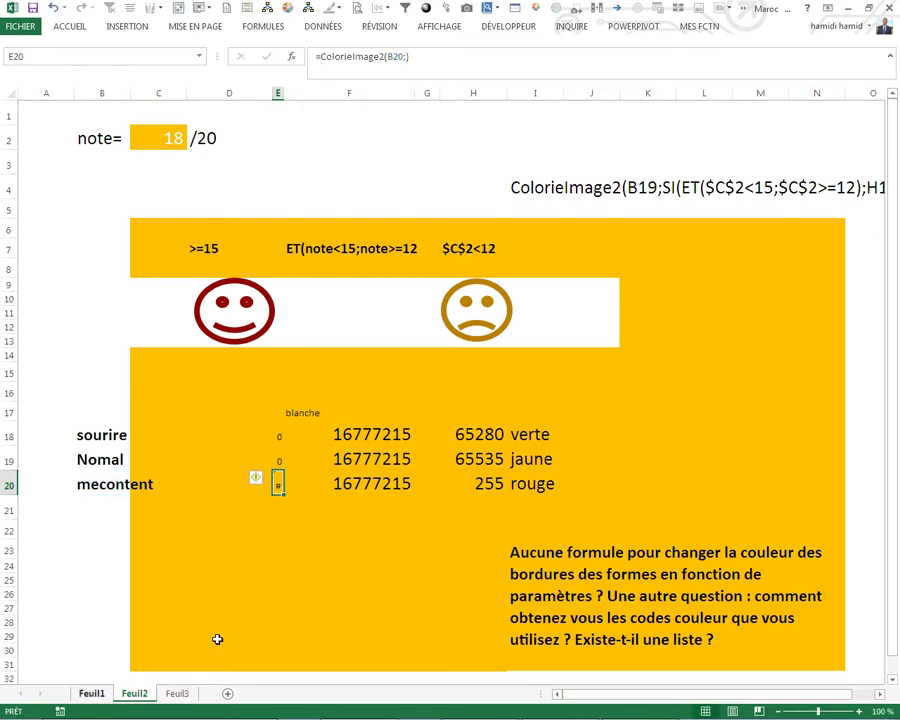
{"action": "key", "text": "ctrl+Page_Up"}
Copy E33's code 15773696 and paste it into Feuil2 cell B11.
{"action": "key", "text": "ctrl+c"}
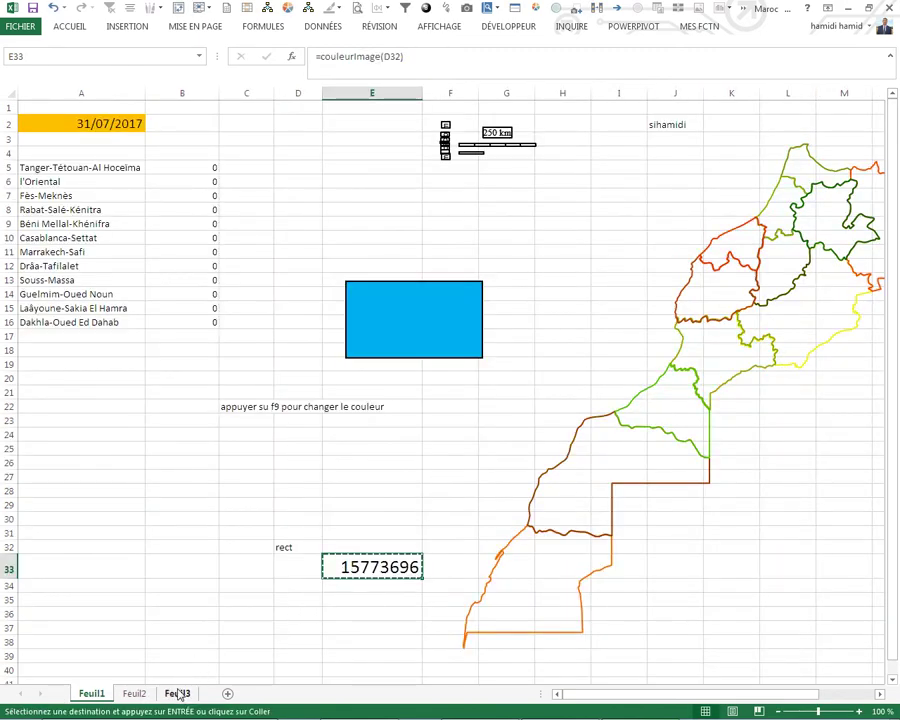
{"action": "key", "text": "ctrl+Page_Down"}
{"action": "left_click", "coordinate": [80, 312]}
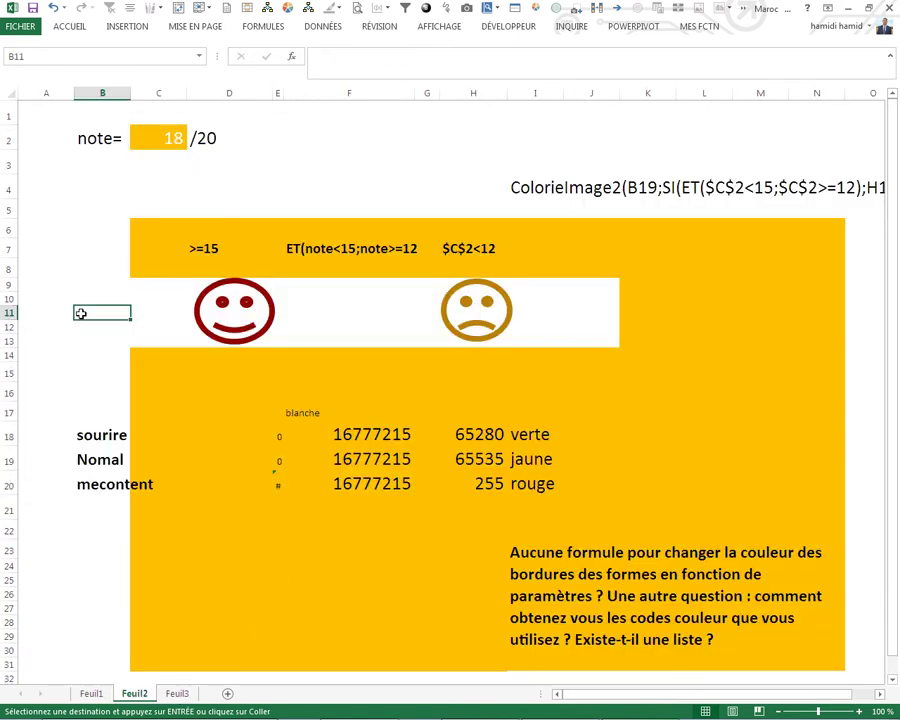
{"action": "right_click", "coordinate": [80, 312]}
{"action": "left_click", "coordinate": [125, 372]}
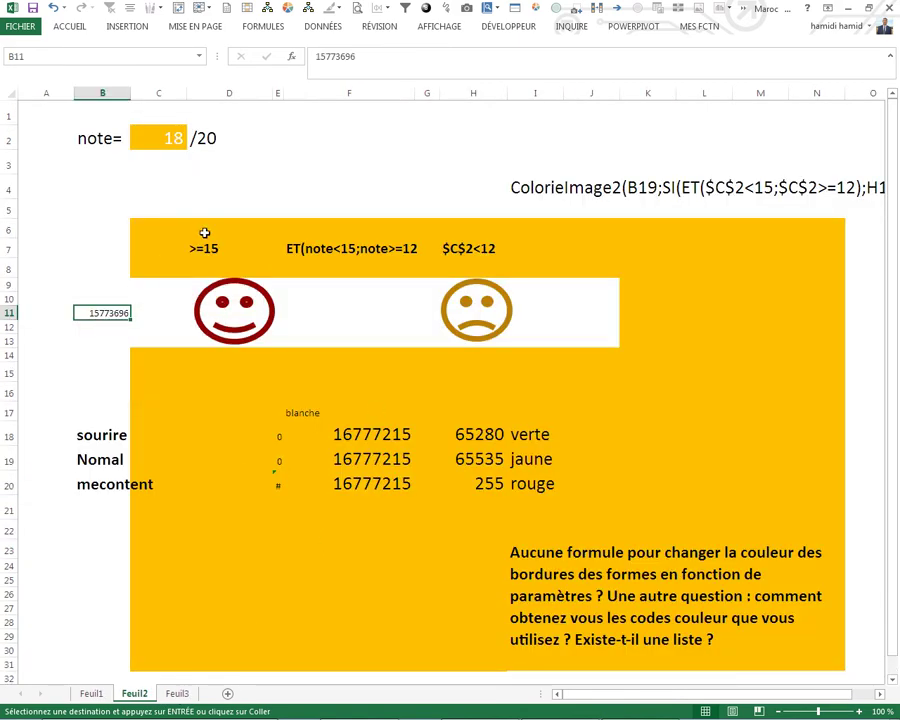
{"action": "left_click", "coordinate": [365, 57]}
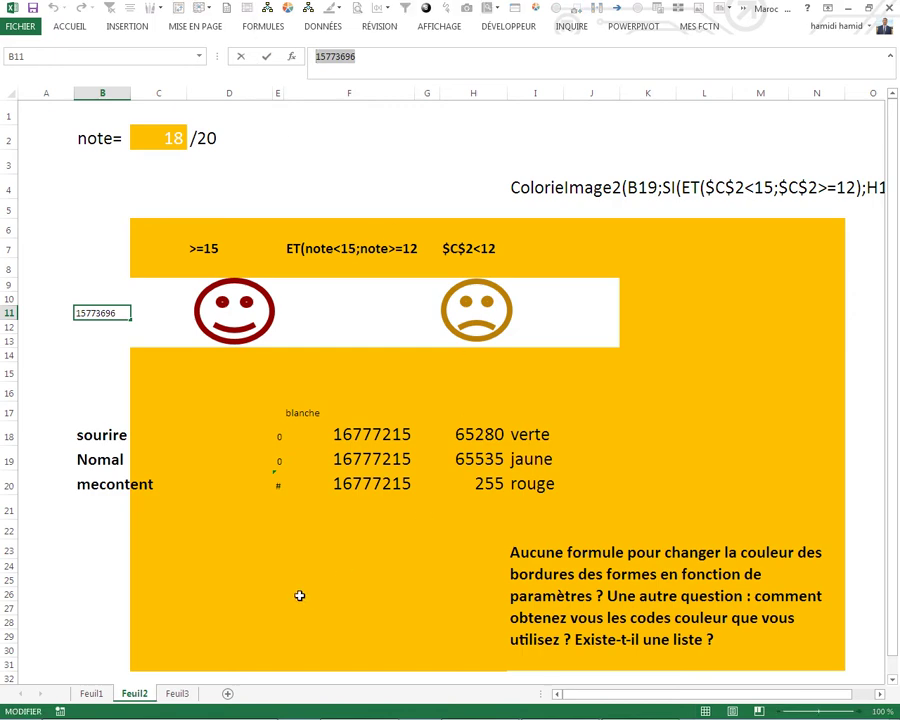
{"action": "key", "text": "Escape"}
Complete E20's formula as =ColorieImage2(B20;15773696) and go back to Feuil1.
{"action": "left_click", "coordinate": [278, 482]}
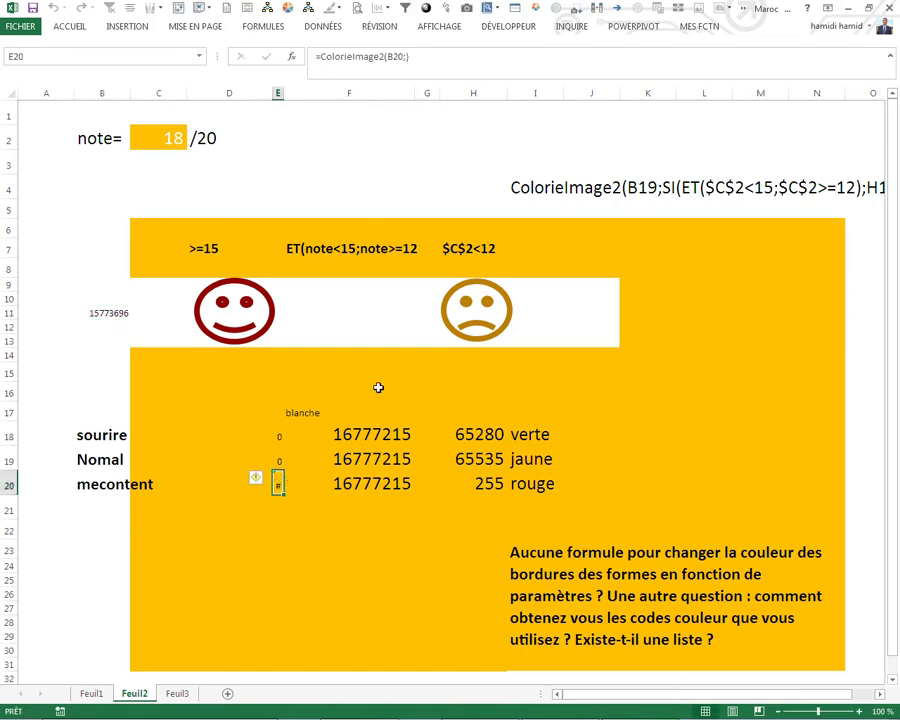
{"action": "left_click", "coordinate": [406, 58]}
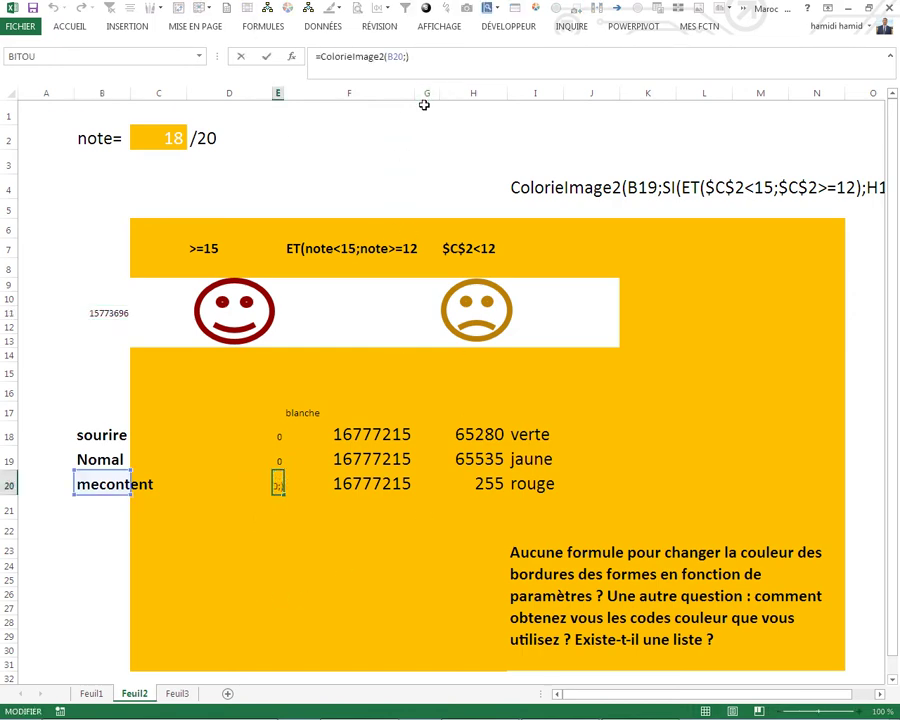
{"action": "type", "text": "15773696"}
{"action": "key", "text": "Return"}
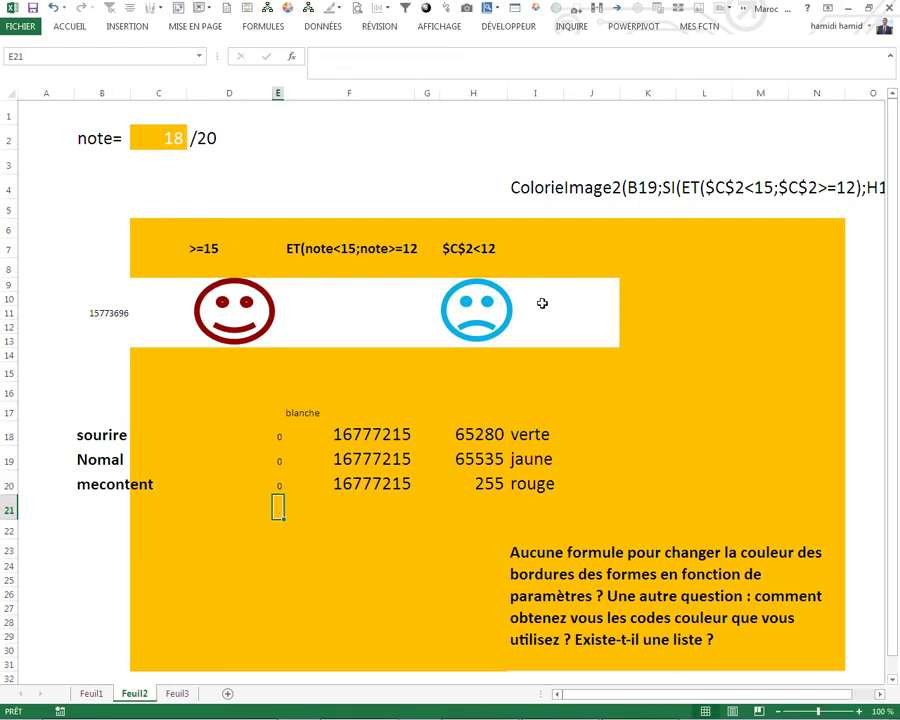
{"action": "left_click", "coordinate": [91, 692]}
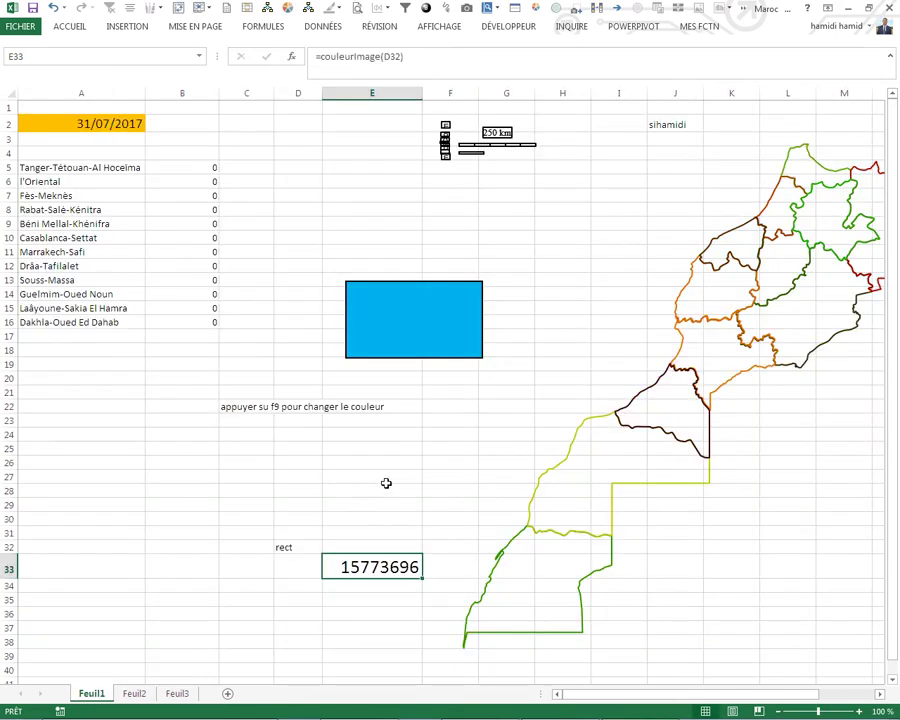
View the blue rectangle's fill settings in the shape formatting pane, then close it.
{"action": "left_click", "coordinate": [421, 355]}
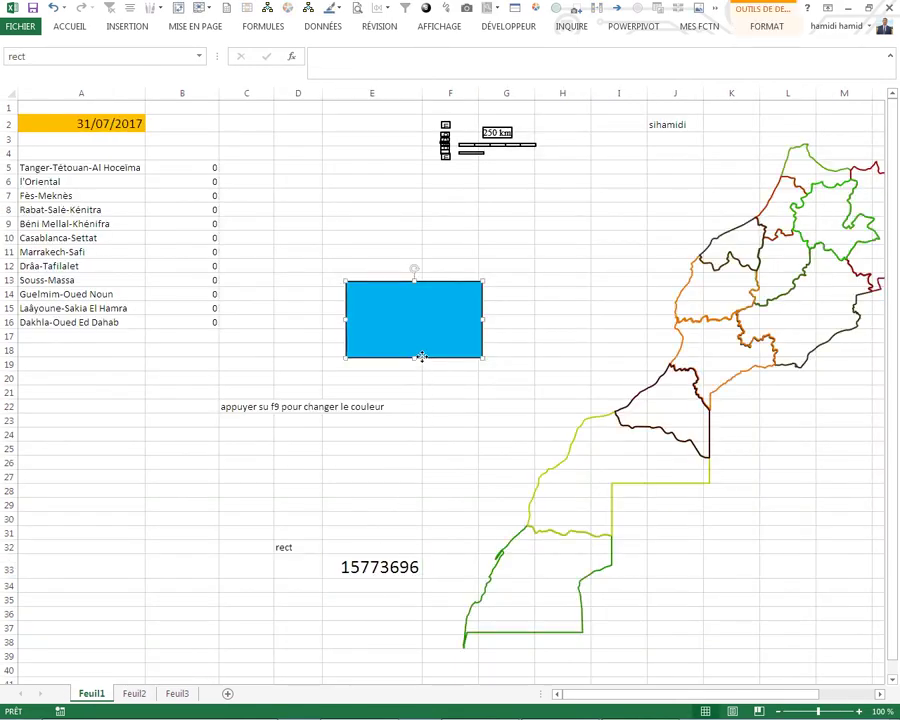
{"action": "right_click", "coordinate": [422, 357]}
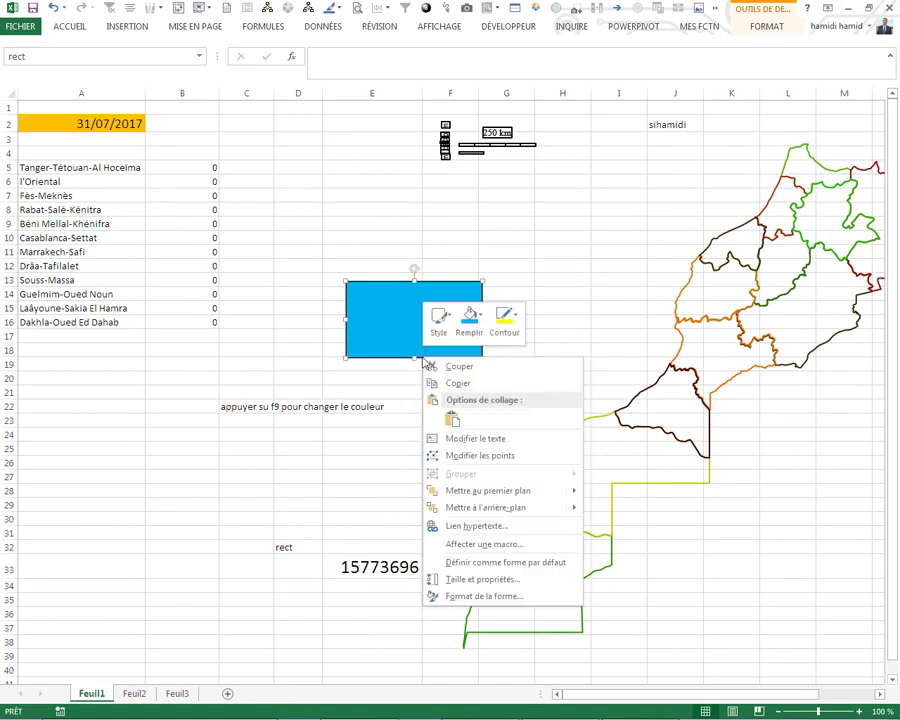
{"action": "left_click", "coordinate": [470, 595]}
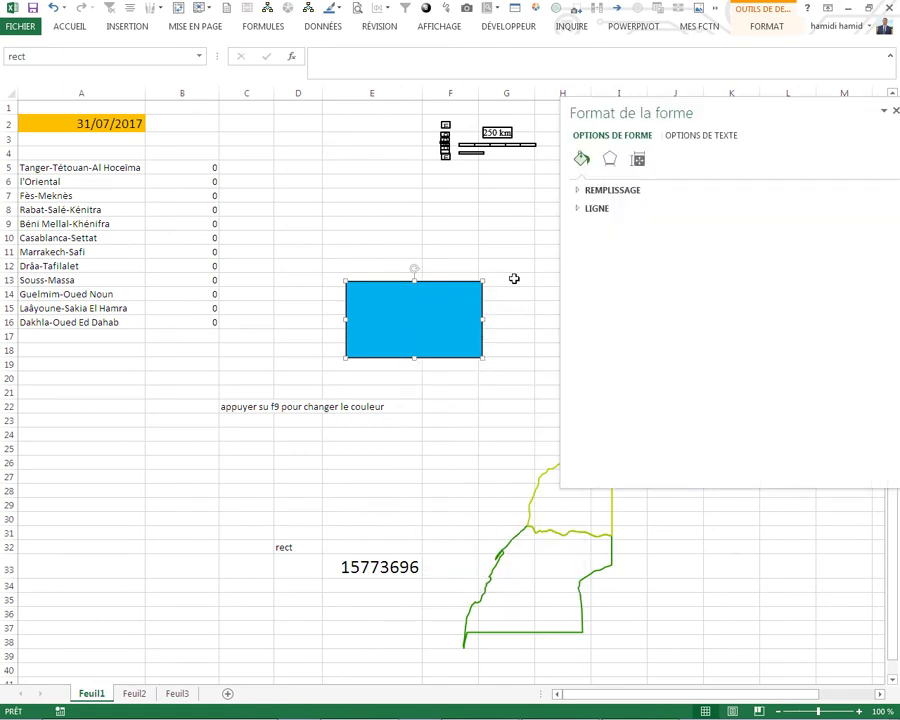
{"action": "left_click", "coordinate": [582, 192]}
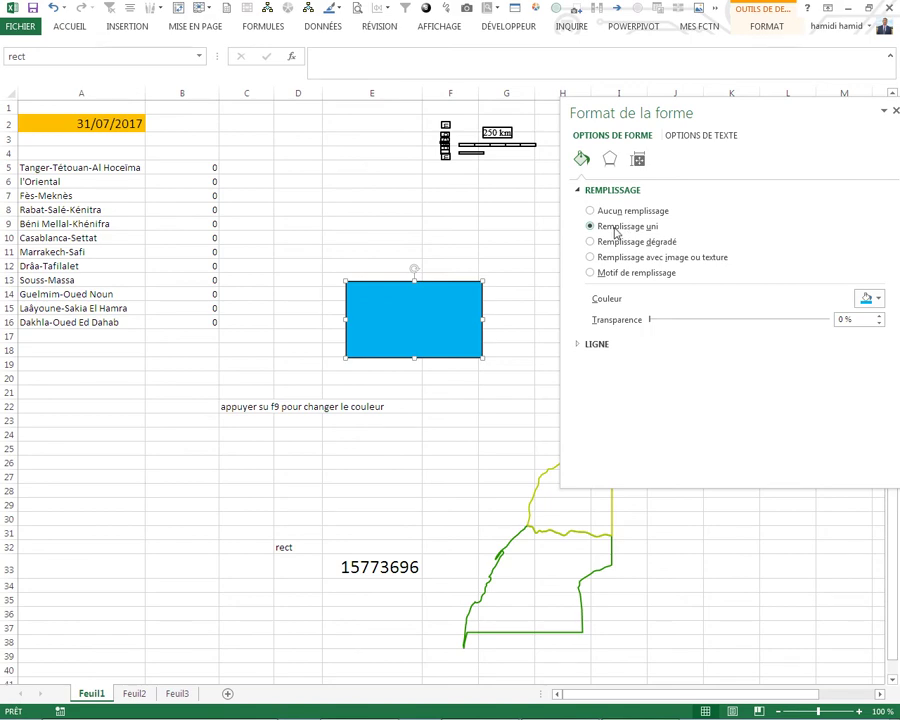
{"action": "left_click", "coordinate": [894, 110]}
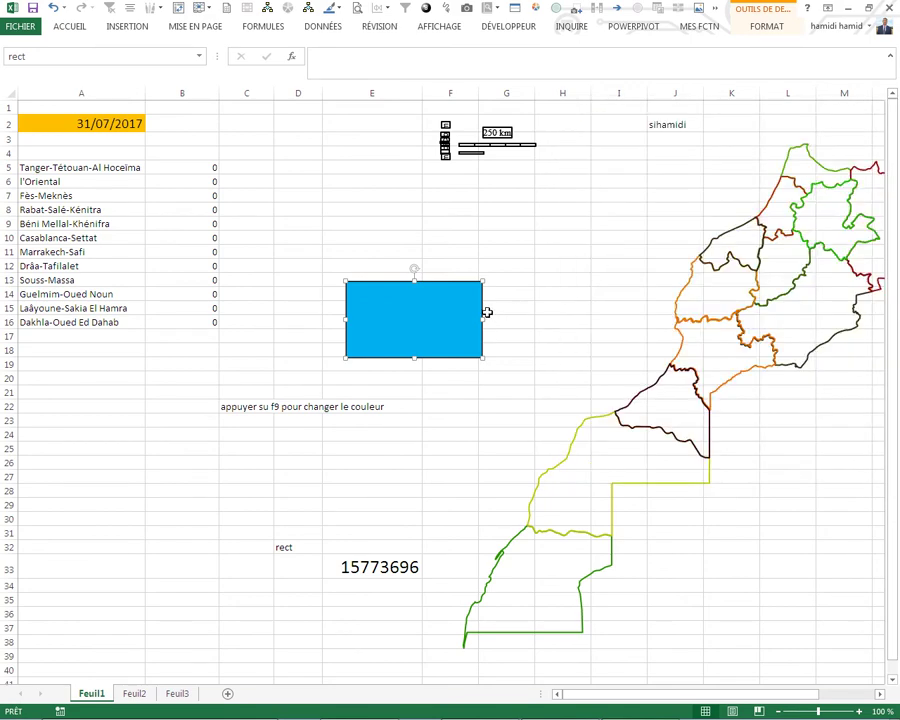
Fill the rectangle magenta from the Standard colours and recalculate to get 16738047.
{"action": "right_click", "coordinate": [459, 310]}
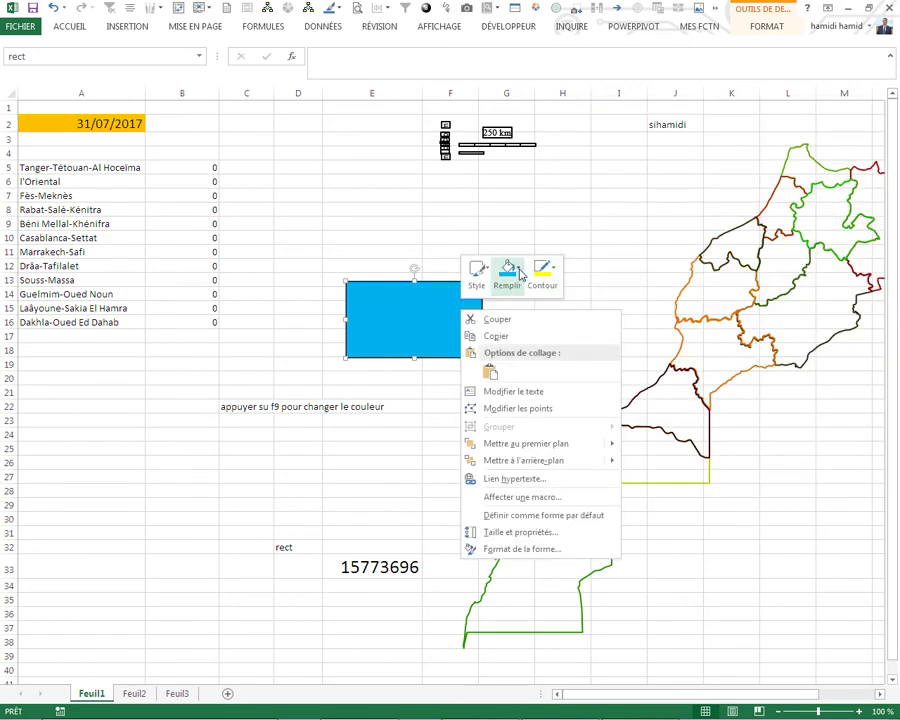
{"action": "left_click", "coordinate": [508, 273]}
{"action": "left_click", "coordinate": [549, 475]}
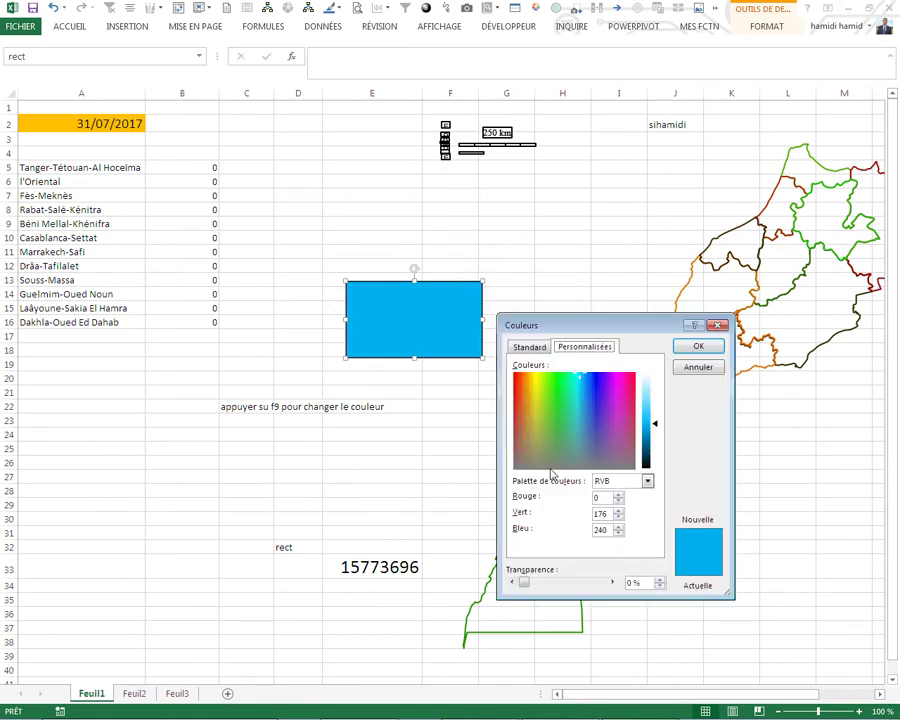
{"action": "left_click", "coordinate": [530, 347]}
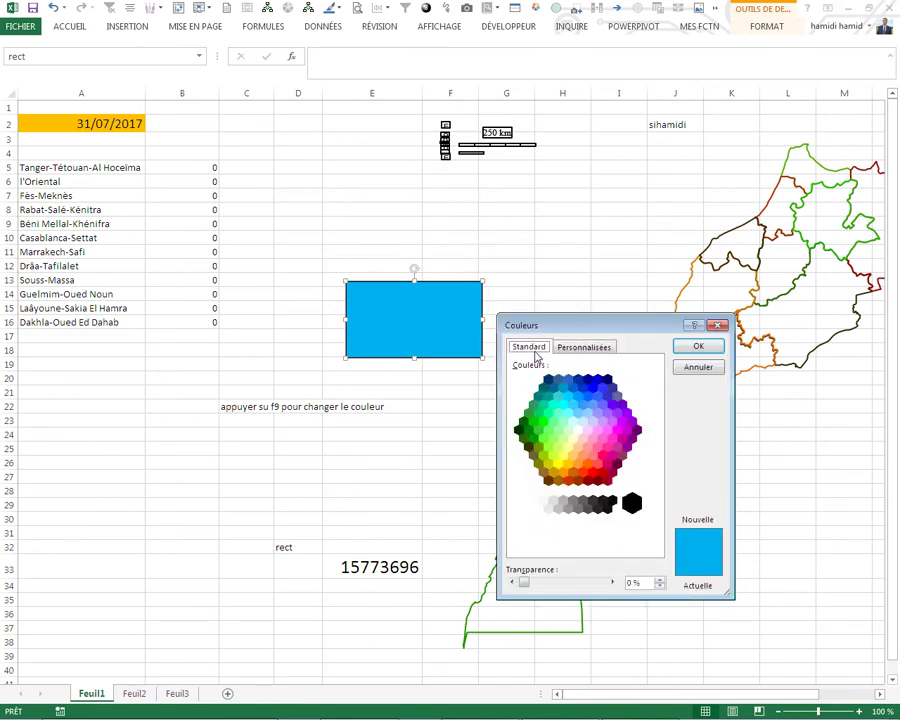
{"action": "left_click", "coordinate": [606, 435]}
{"action": "left_click", "coordinate": [698, 346]}
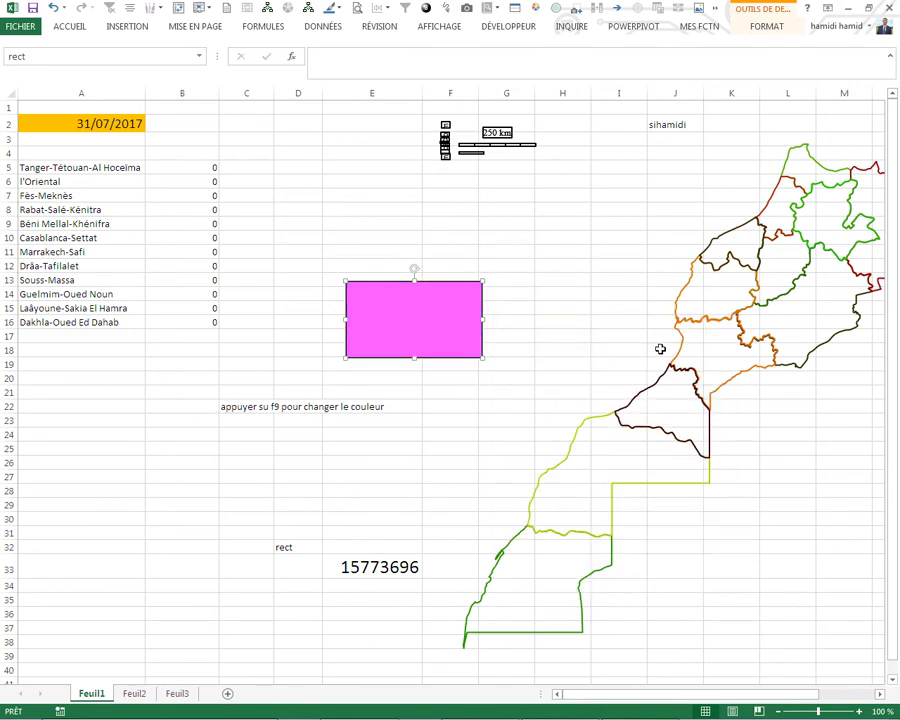
{"action": "left_click", "coordinate": [424, 452]}
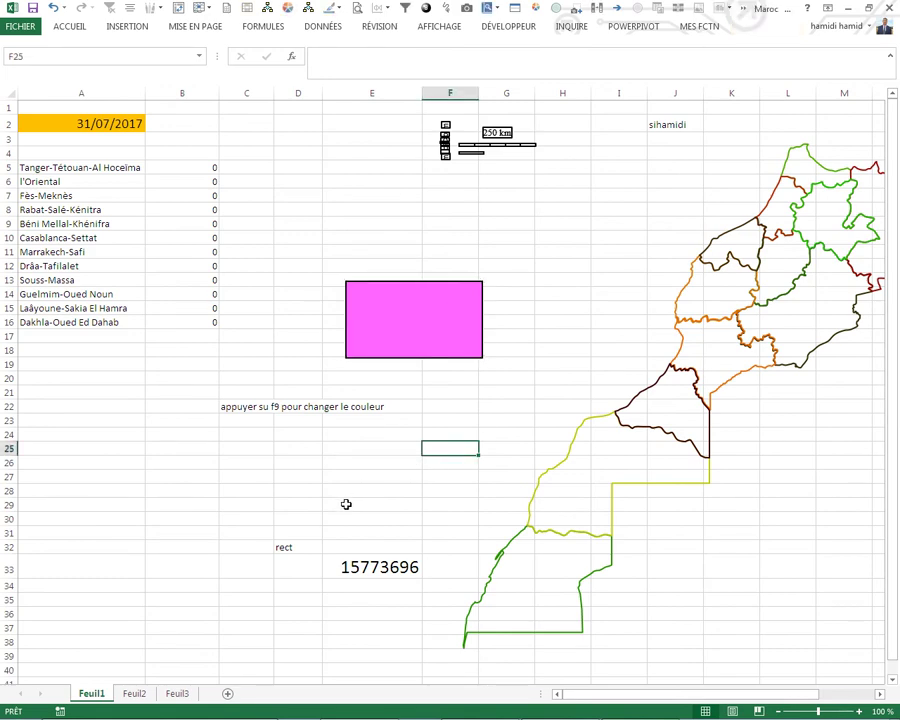
{"action": "key", "text": "F9"}
Copy E33's new code 16738047 into Feuil2 cell B11.
{"action": "left_click", "coordinate": [336, 566]}
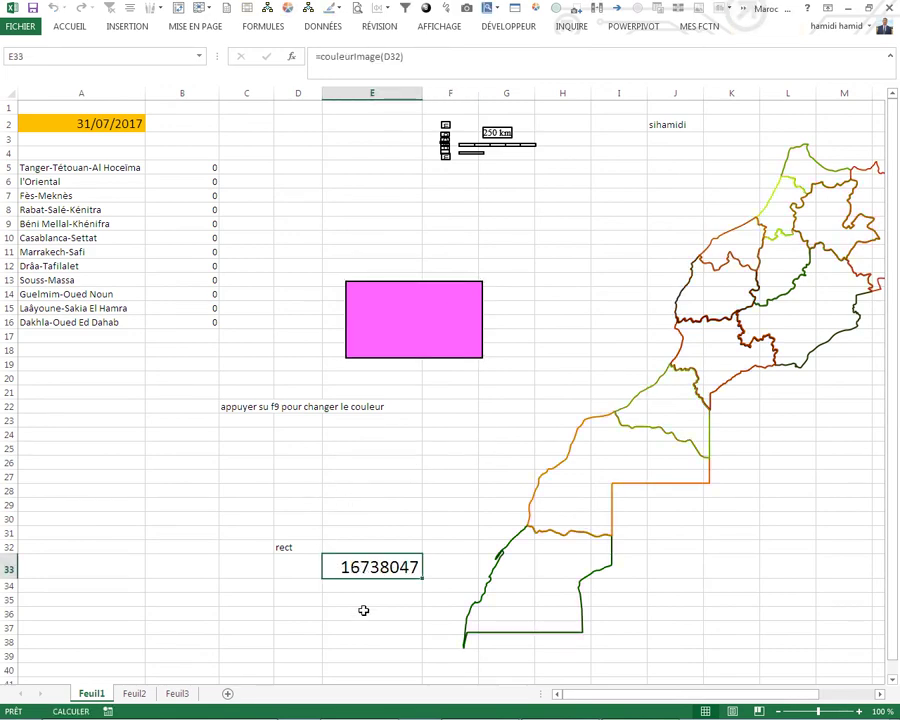
{"action": "key", "text": "ctrl+c"}
{"action": "left_click", "coordinate": [135, 693]}
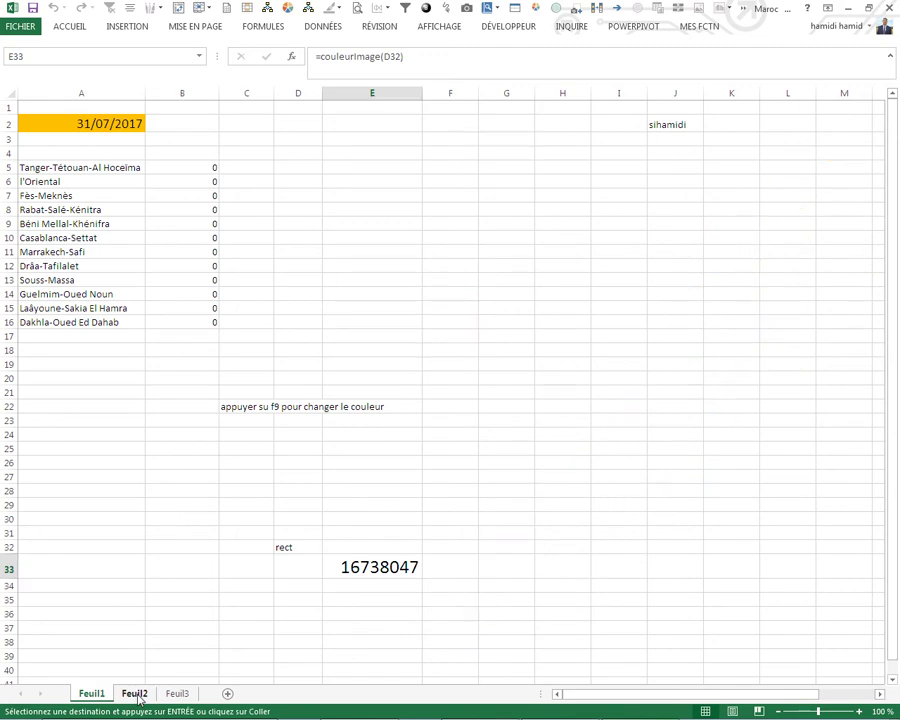
{"action": "left_click", "coordinate": [80, 312]}
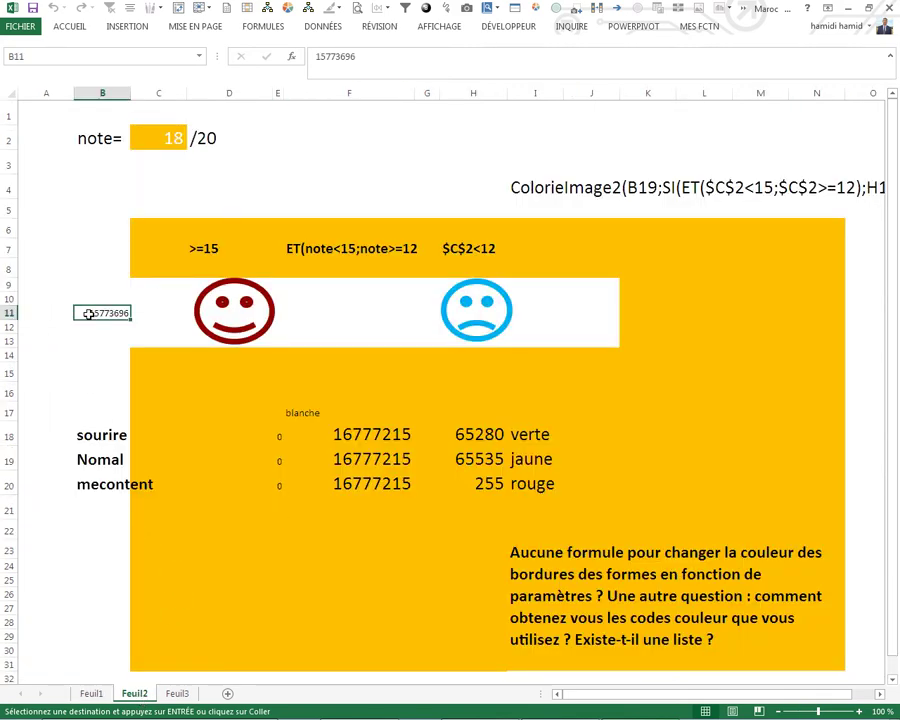
{"action": "right_click", "coordinate": [92, 314]}
{"action": "left_click", "coordinate": [141, 376]}
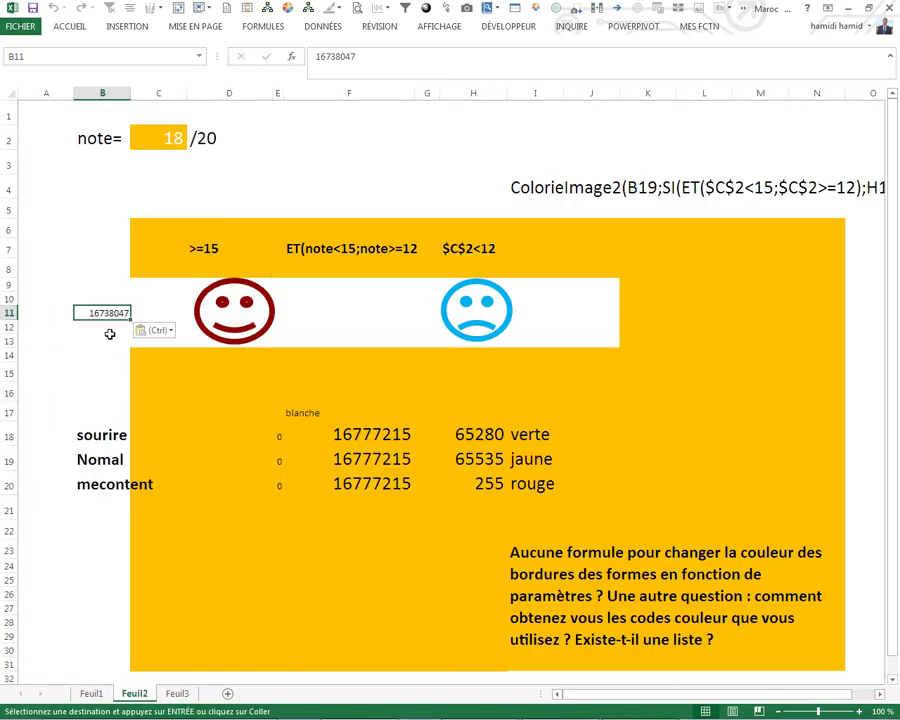
Replace the colour argument in E18's sourire formula with 16738047.
{"action": "double_click", "coordinate": [361, 55]}
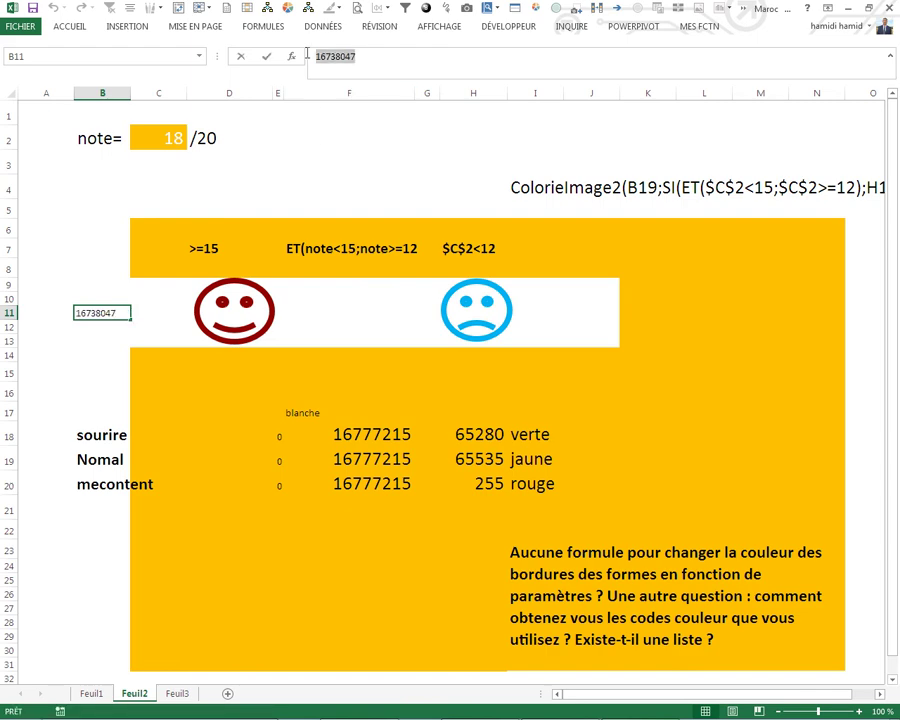
{"action": "key", "text": "Escape"}
{"action": "left_click", "coordinate": [280, 433]}
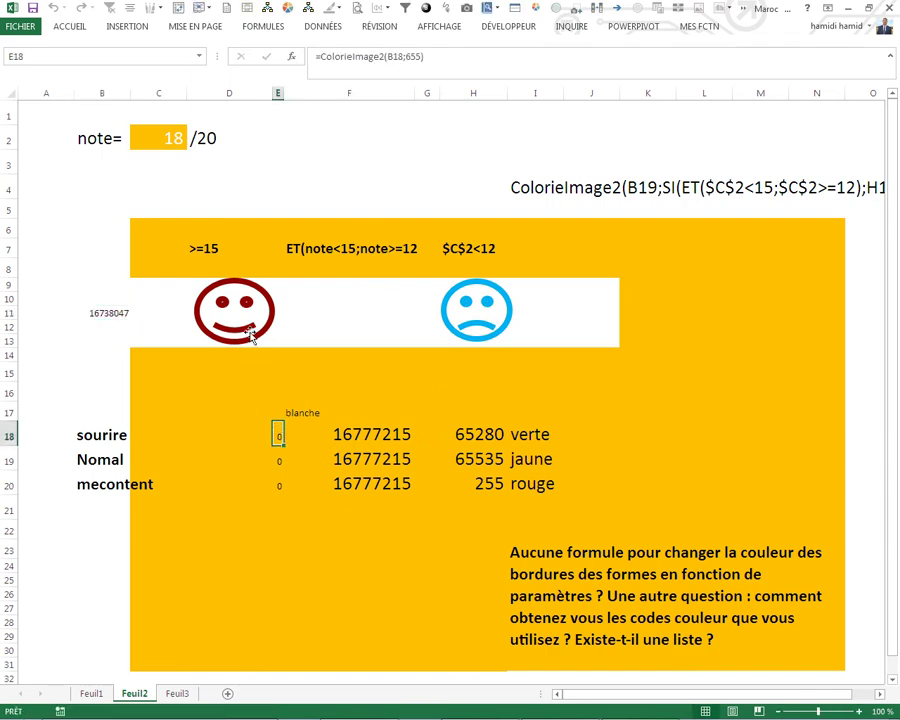
{"action": "left_click", "coordinate": [420, 56]}
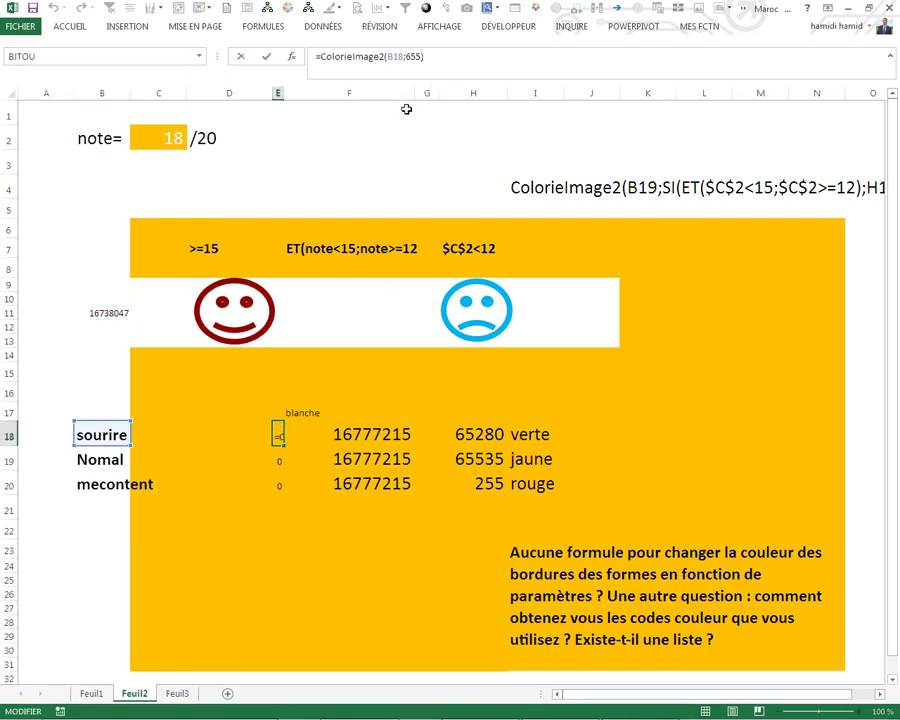
{"action": "key", "text": "BackSpace"}
{"action": "key", "text": "ctrl+v"}
{"action": "key", "text": "Return"}
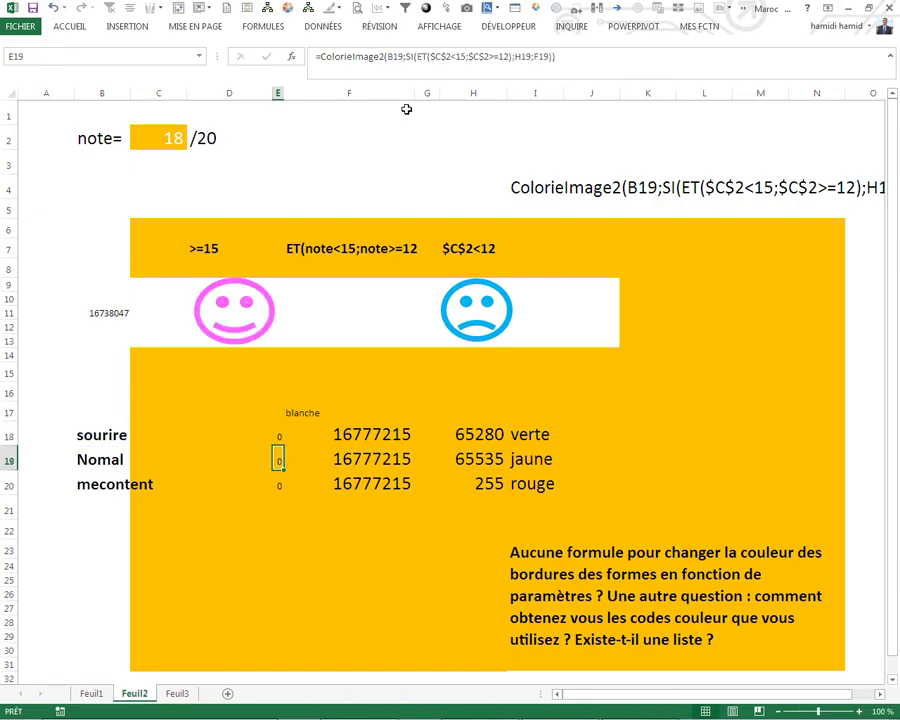
{"action": "left_click", "coordinate": [93, 692]}
{"action": "left_click", "coordinate": [177, 693]}
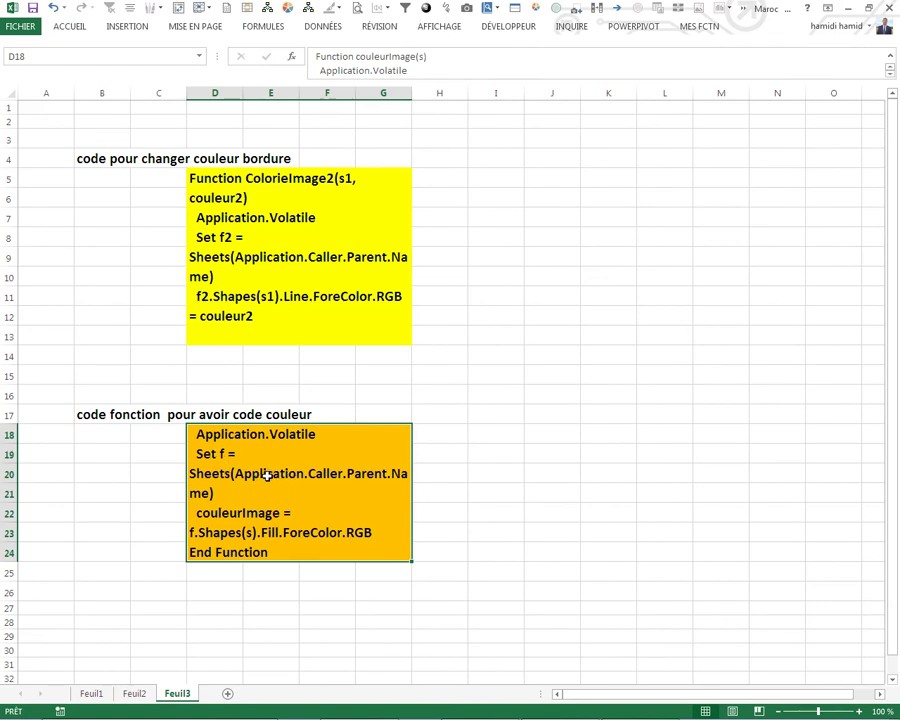
Review the ColorieImage2 function code on Feuil3, then return to Feuil2.
{"action": "left_click", "coordinate": [285, 298]}
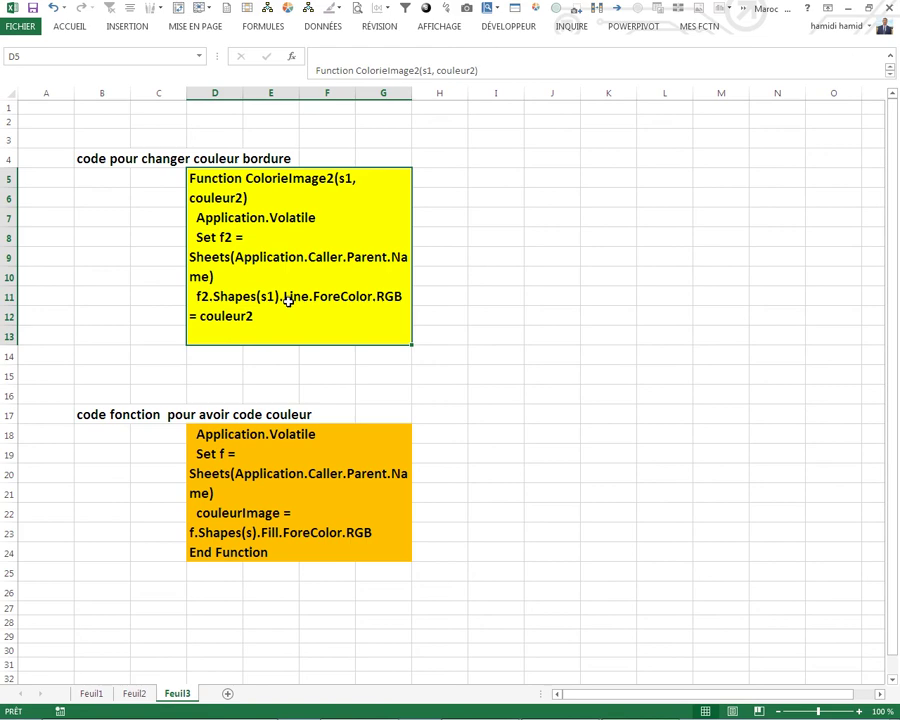
{"action": "left_click", "coordinate": [134, 693]}
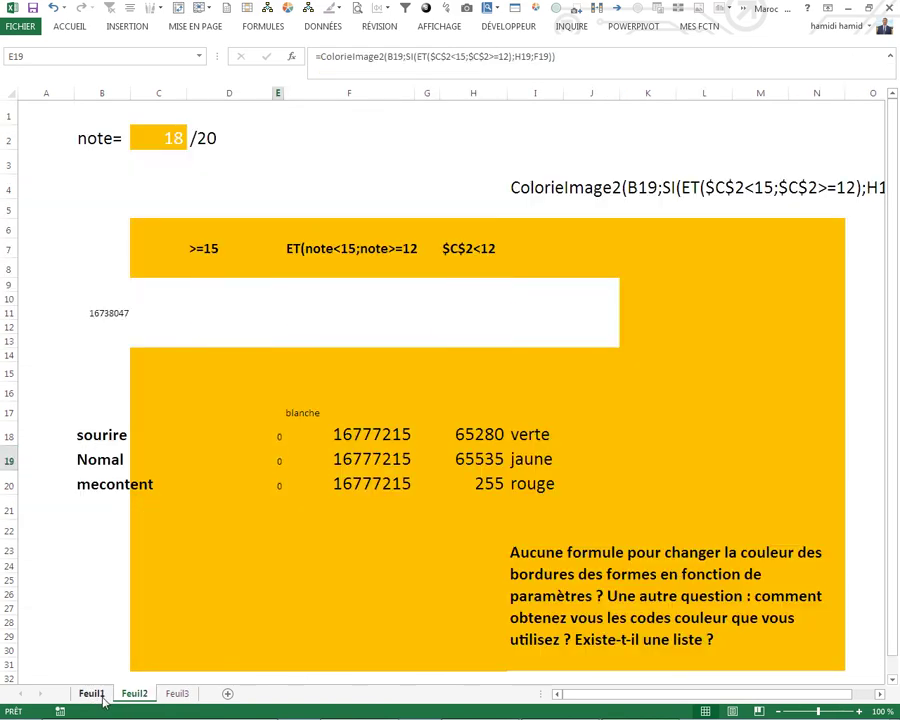
On Feuil1, re-commit B5's colouring formula and inspect it.
{"action": "left_click", "coordinate": [91, 693]}
{"action": "double_click", "coordinate": [205, 172]}
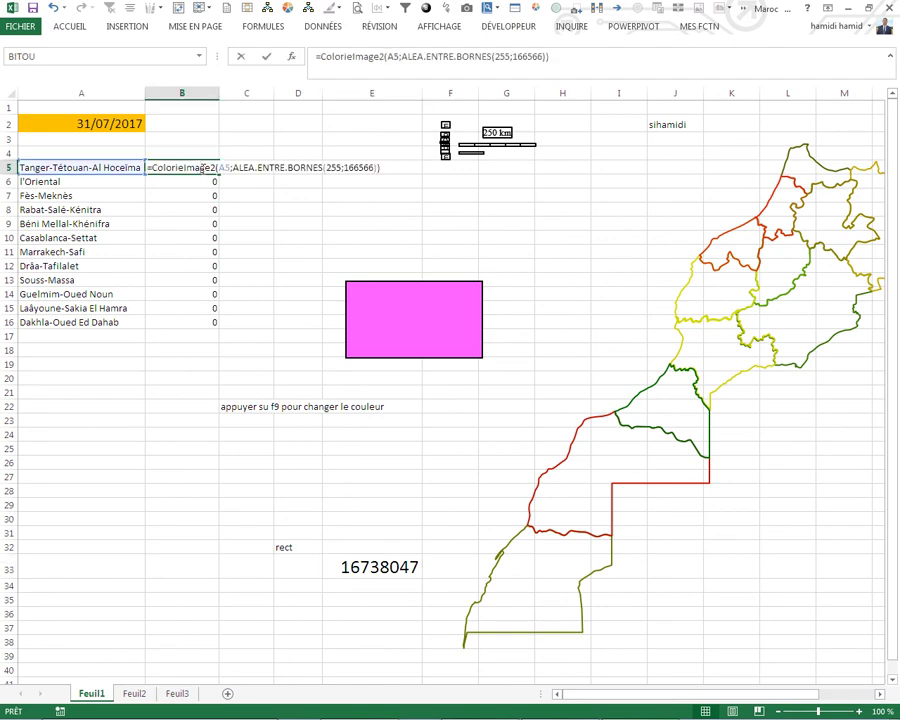
{"action": "key", "text": "Return"}
{"action": "left_click", "coordinate": [232, 169]}
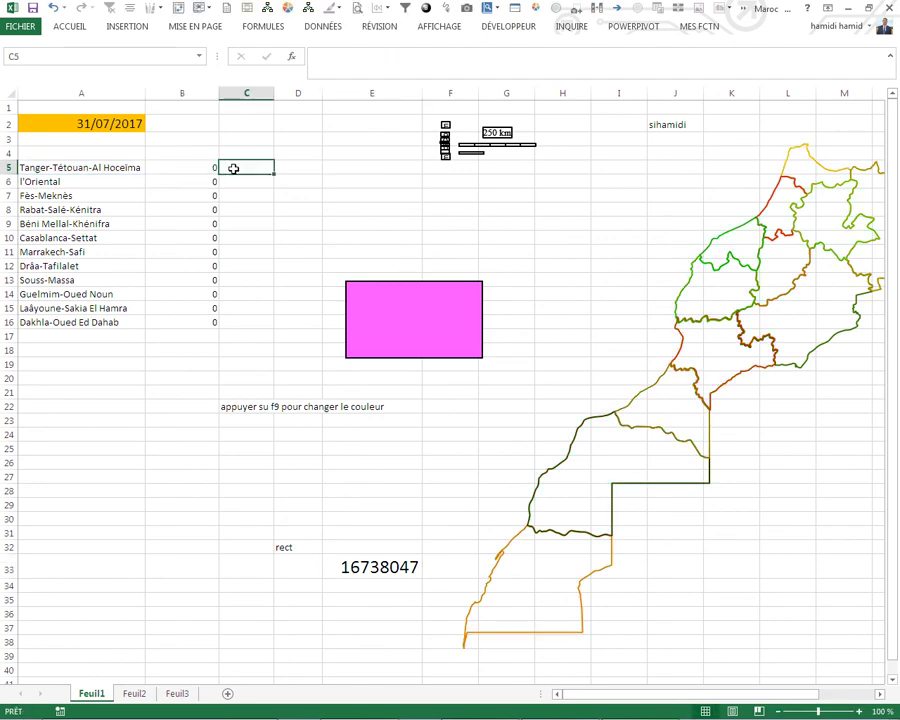
{"action": "left_click", "coordinate": [203, 172]}
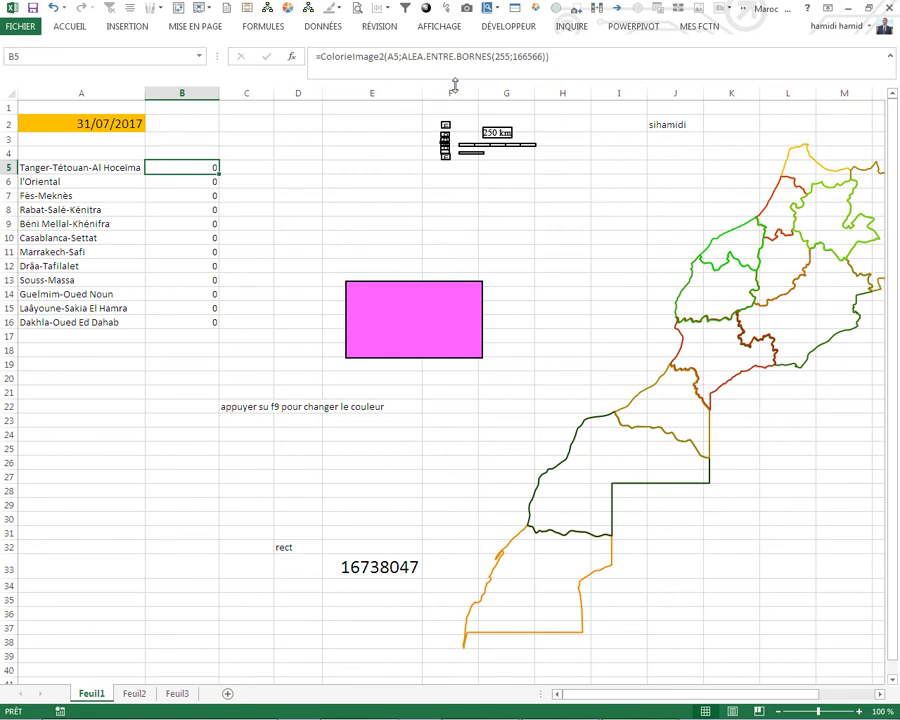
Fill C5:C16 with =ALEA.ENTRE.BORNES(255;458995) random colour codes.
{"action": "left_click_drag", "start_coordinate": [256, 169], "coordinate": [264, 322]}
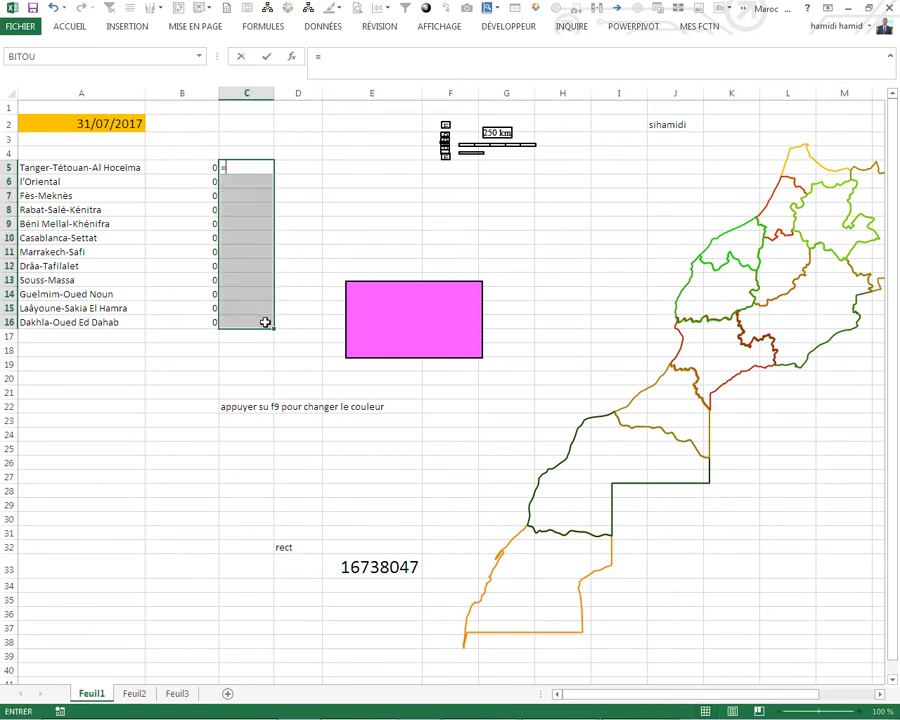
{"action": "type", "text": "=al"}
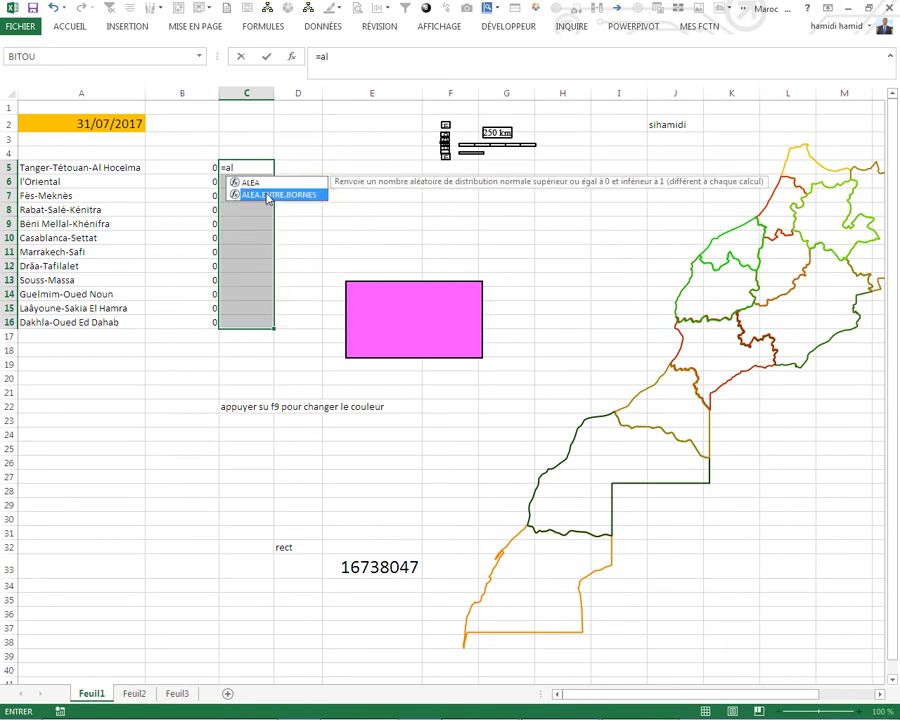
{"action": "double_click", "coordinate": [266, 193]}
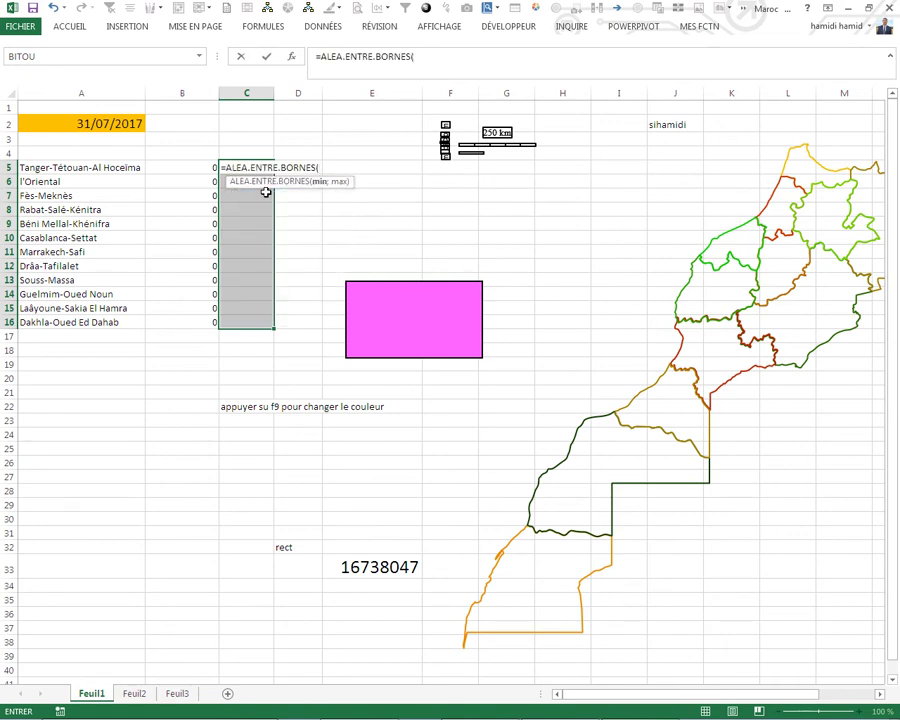
{"action": "type", "text": "255;458995"}
{"action": "key", "text": "ctrl+Return"}
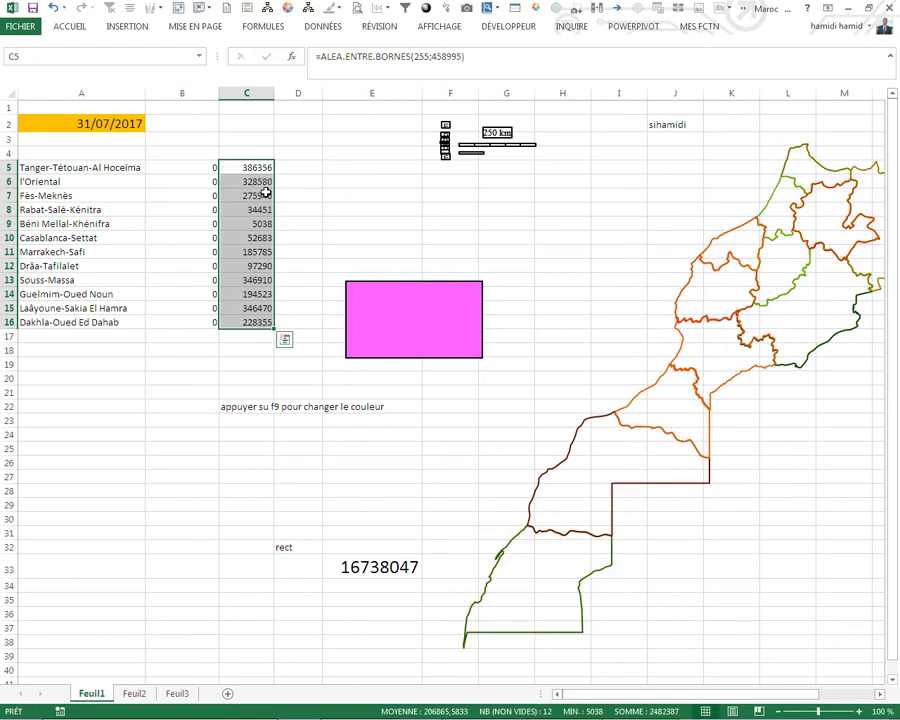
Change B5's formula to =ColorieImage2(A5;C5).
{"action": "left_click", "coordinate": [207, 165]}
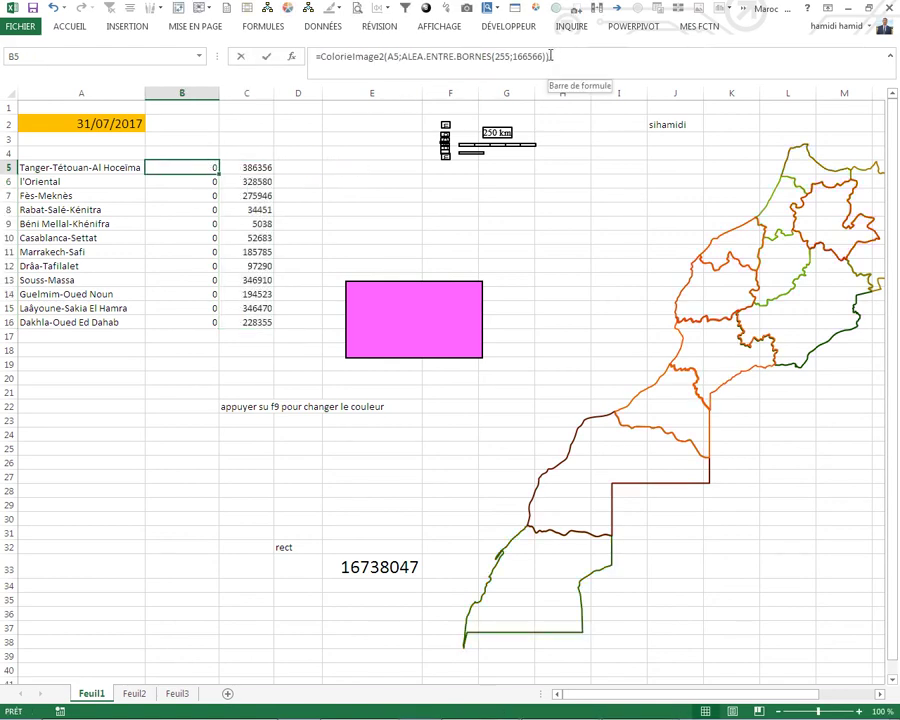
{"action": "left_click_drag", "start_coordinate": [550, 57], "coordinate": [413, 63]}
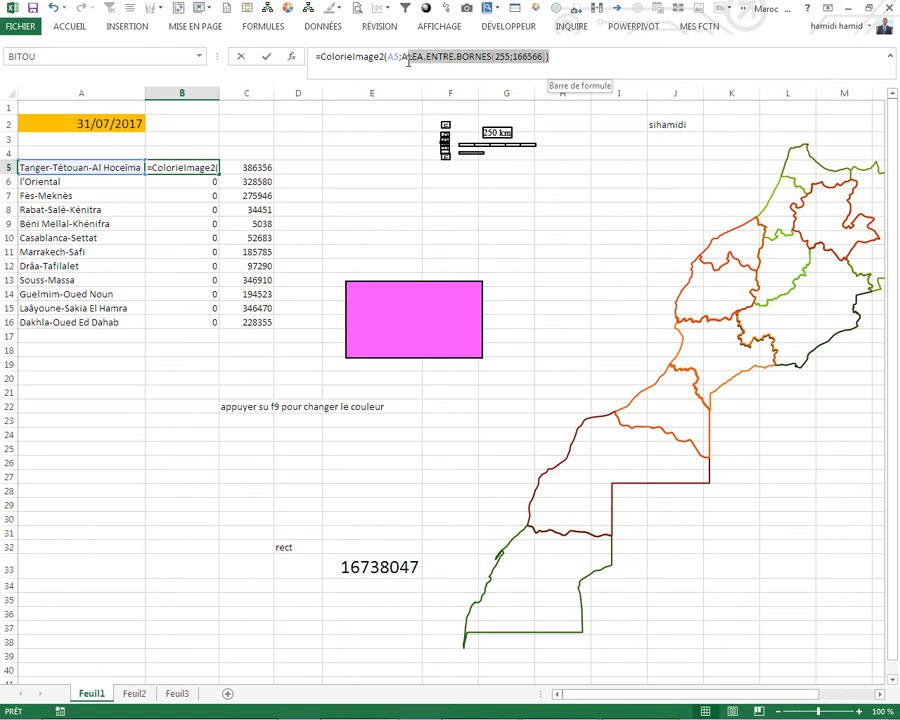
{"action": "key", "text": "BackSpace"}
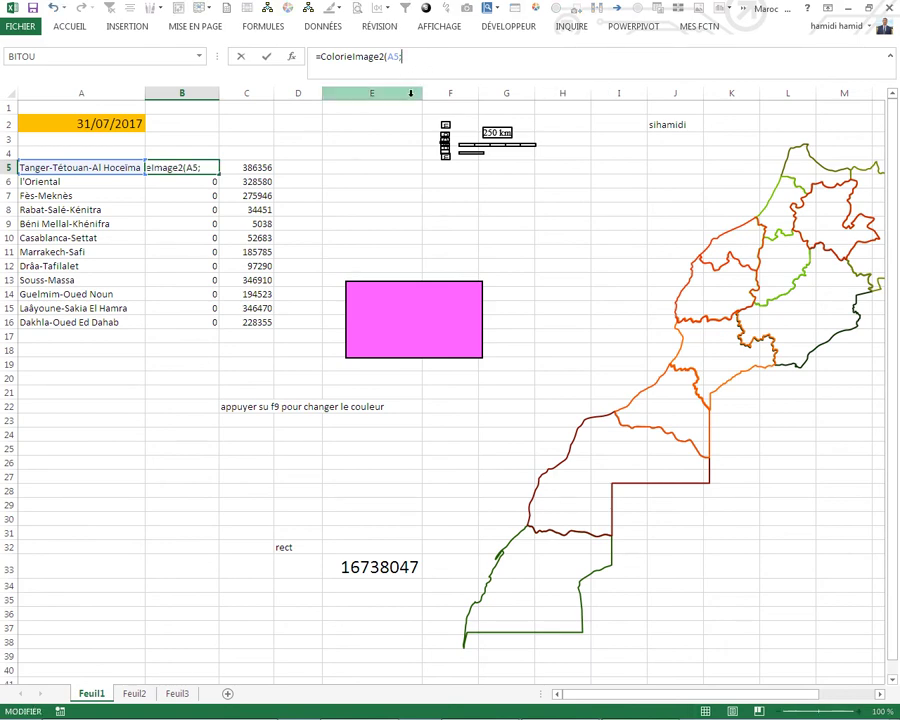
{"action": "left_click", "coordinate": [252, 170]}
{"action": "type", "text": ")"}
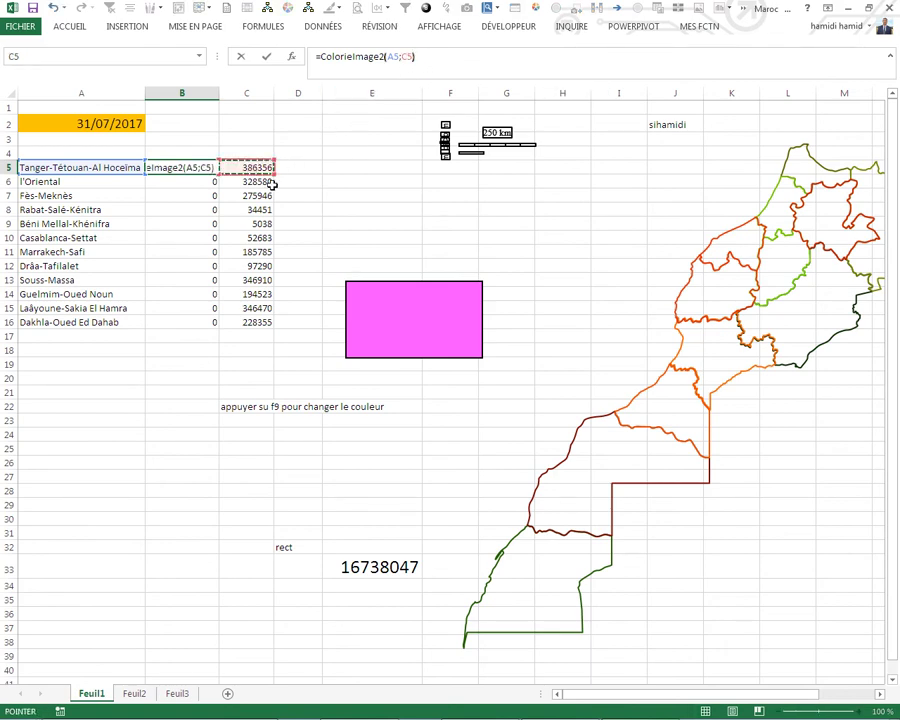
{"action": "key", "text": "Return"}
Copy the random formula down to C16 and set C5 to the fixed code 255.
{"action": "left_click", "coordinate": [274, 171]}
{"action": "left_click_drag", "start_coordinate": [276, 172], "coordinate": [277, 325]}
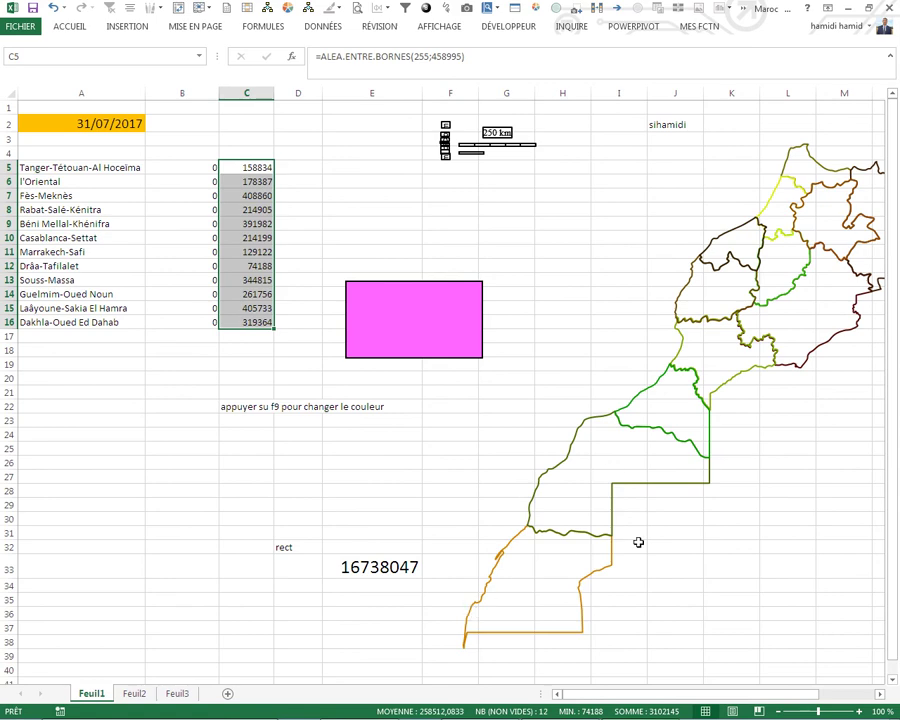
{"action": "left_click", "coordinate": [105, 173]}
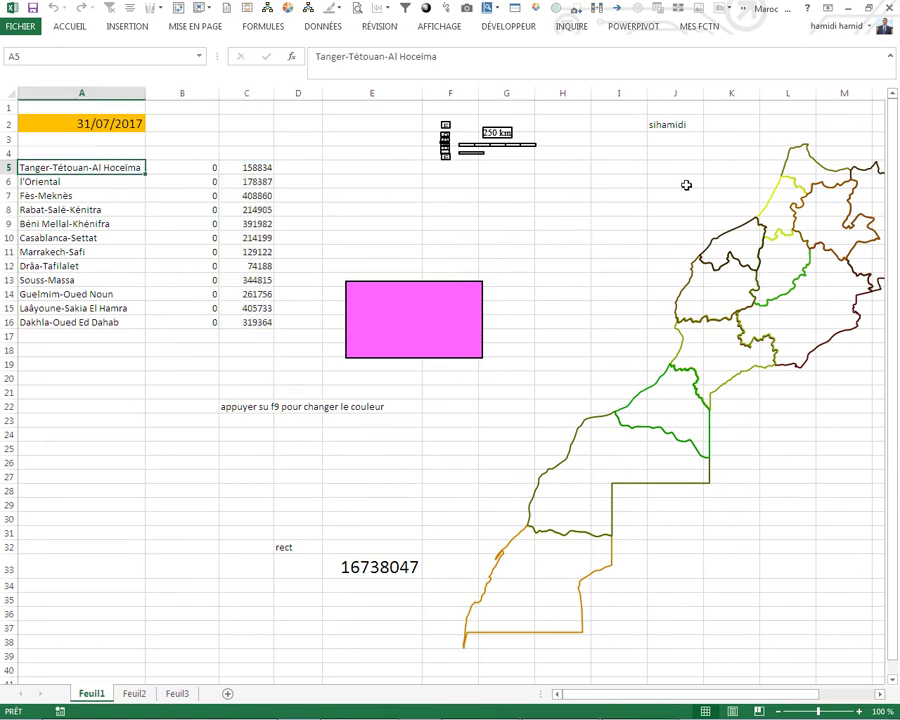
{"action": "left_click", "coordinate": [245, 168]}
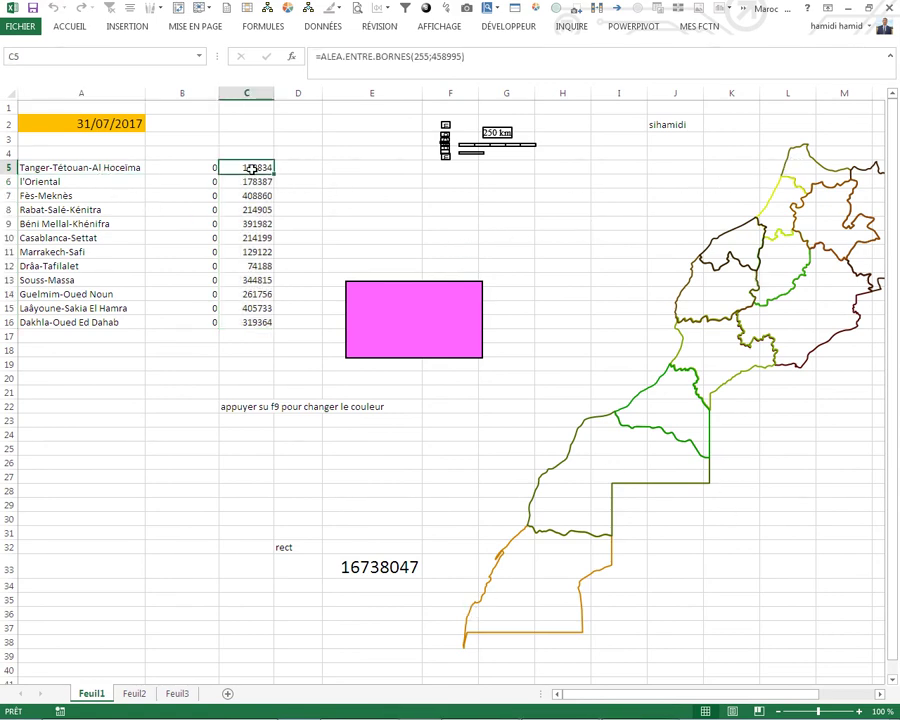
{"action": "type", "text": "255"}
{"action": "key", "text": "Return"}
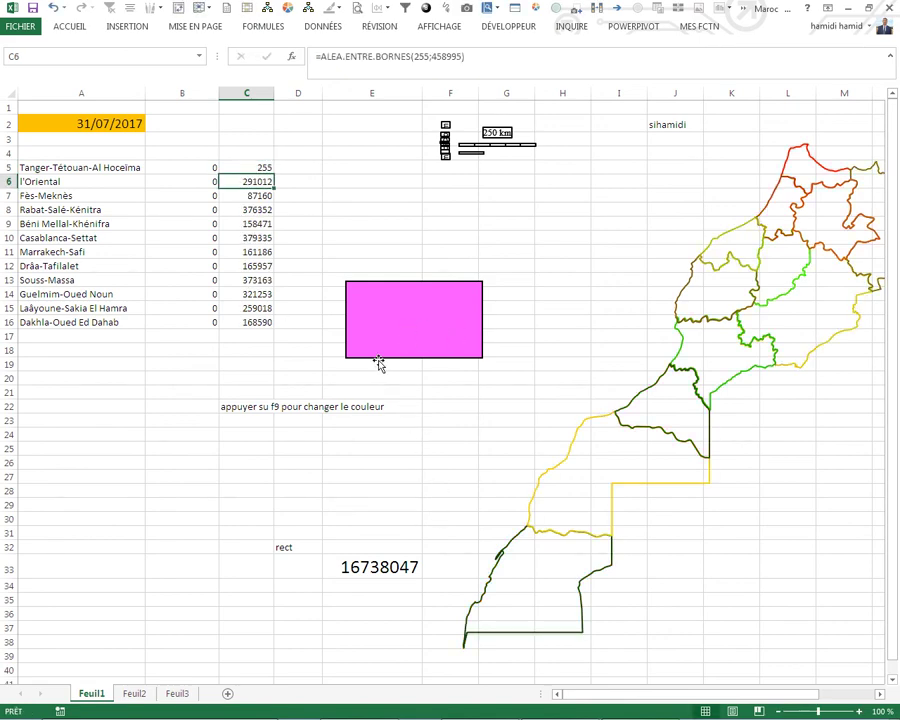
{"action": "left_click", "coordinate": [376, 567]}
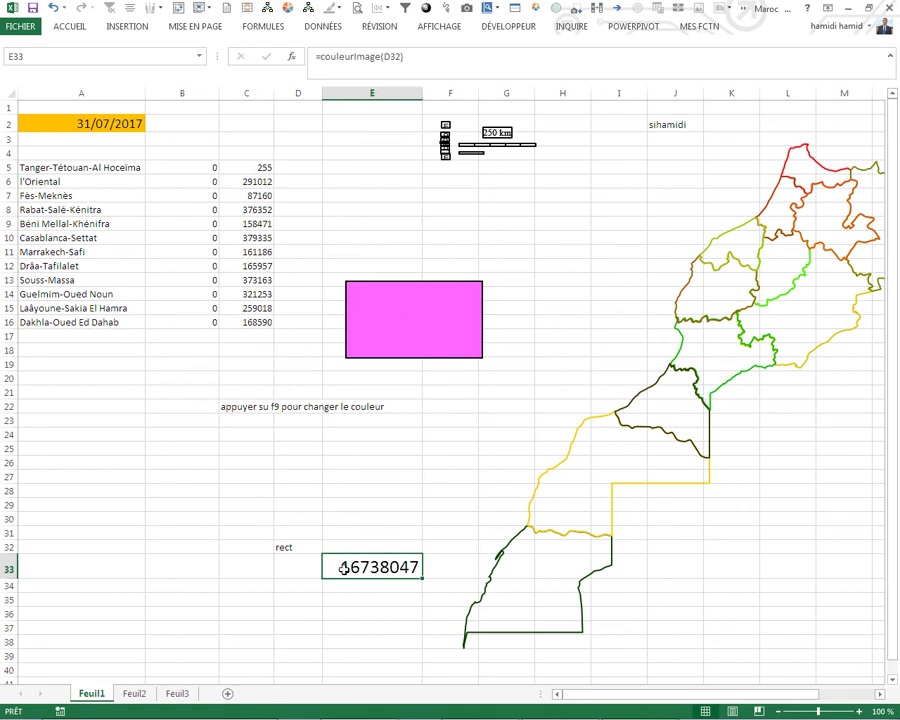
{"action": "key", "text": "ctrl+c"}
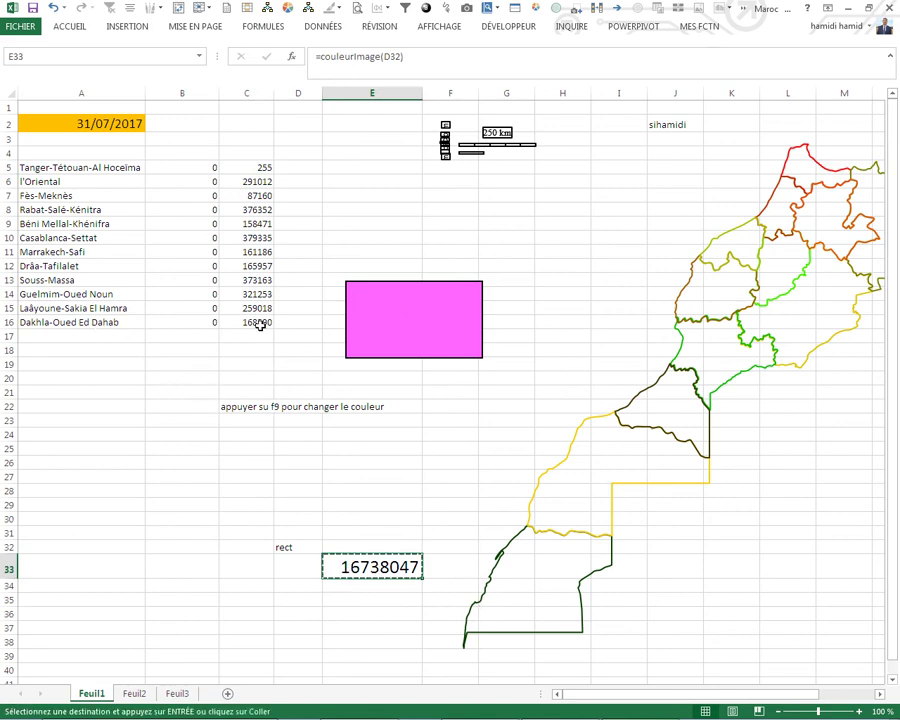
{"action": "left_click", "coordinate": [258, 322]}
{"action": "right_click", "coordinate": [260, 324]}
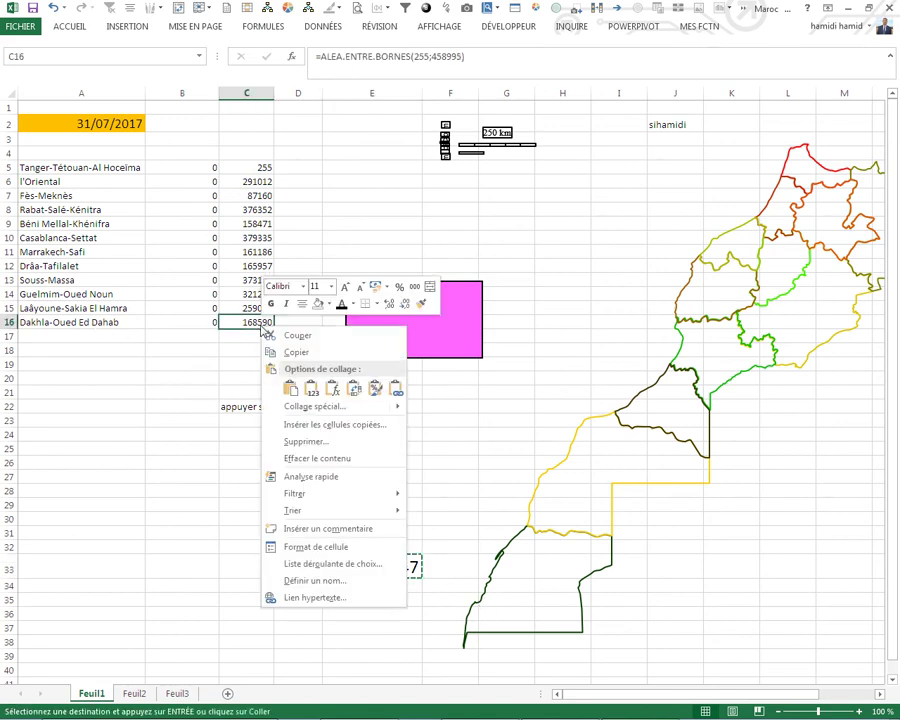
{"action": "left_click", "coordinate": [311, 389]}
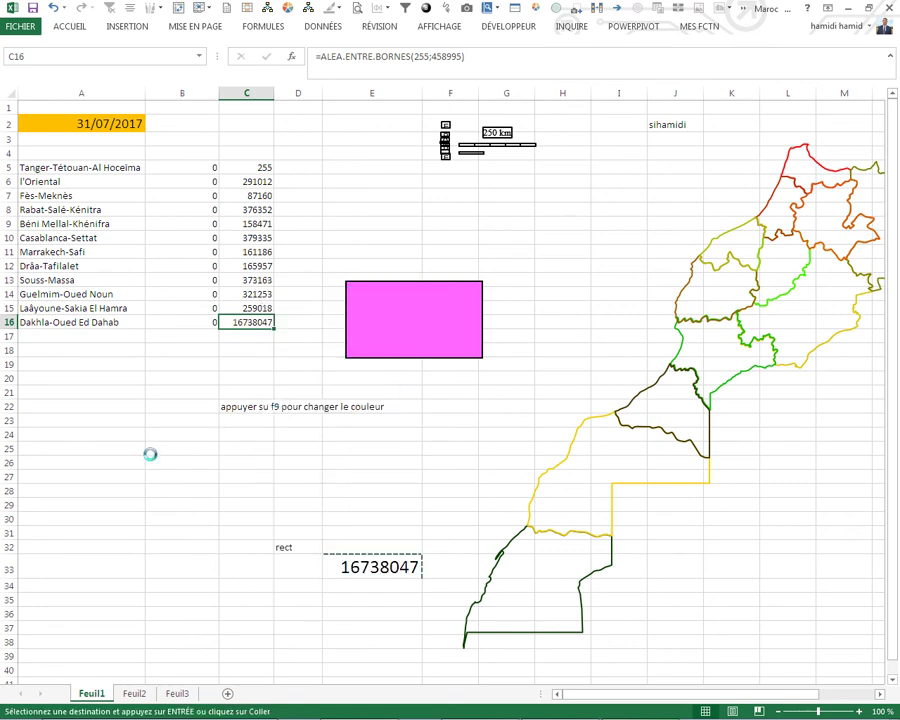
{"action": "left_click", "coordinate": [152, 492]}
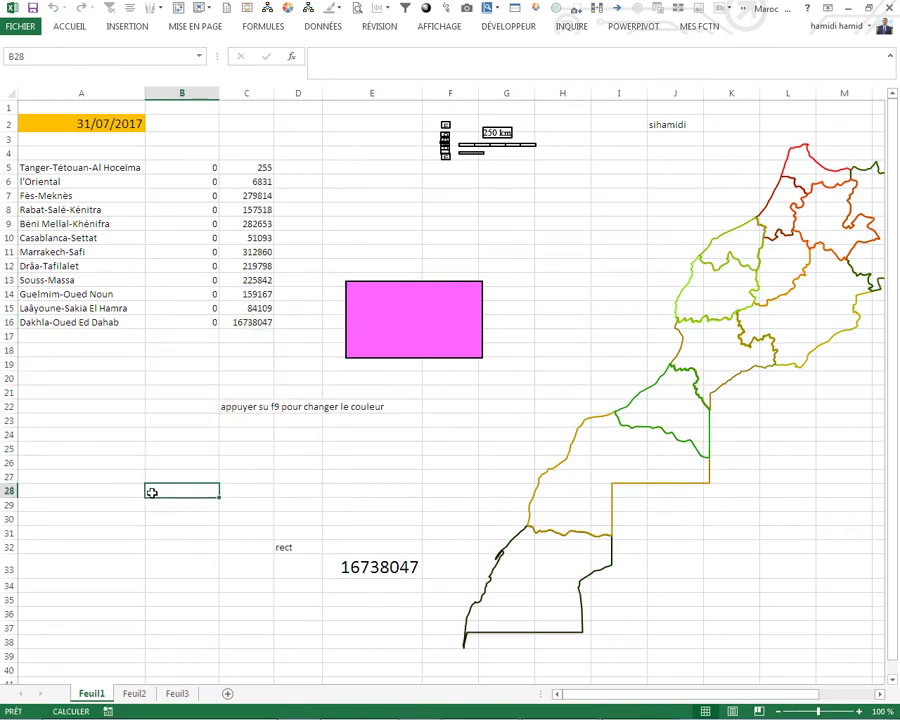
{"action": "key", "text": "F9"}
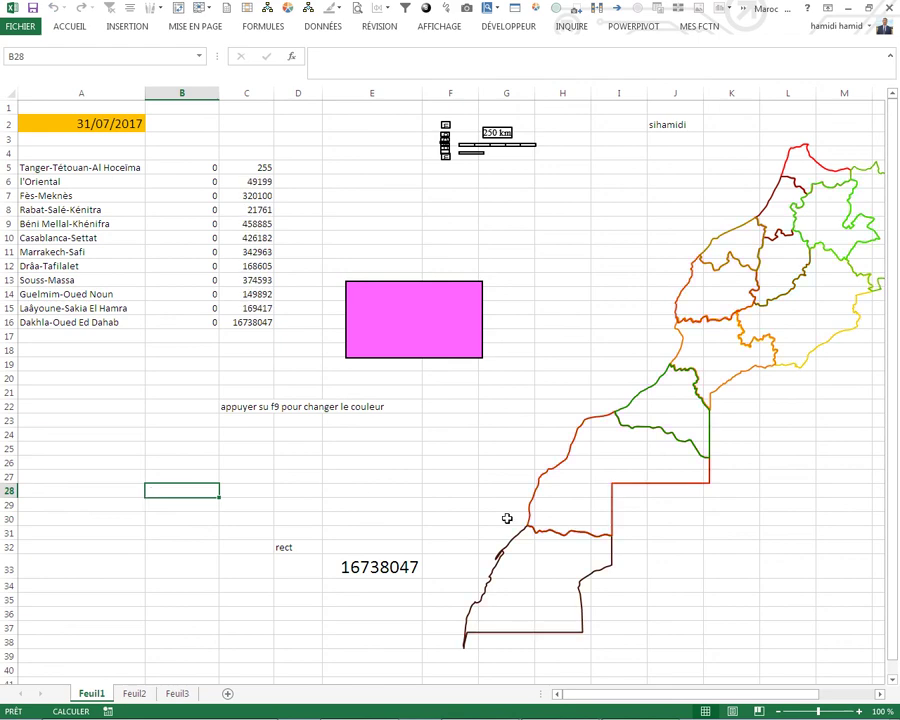
{"action": "left_click", "coordinate": [367, 569]}
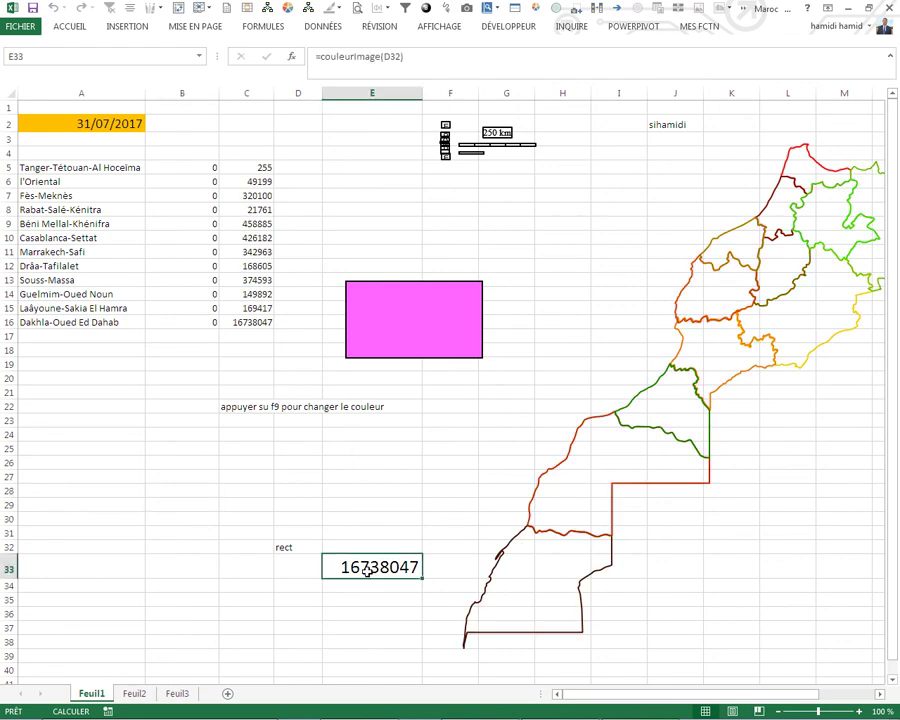
{"action": "left_click", "coordinate": [495, 576]}
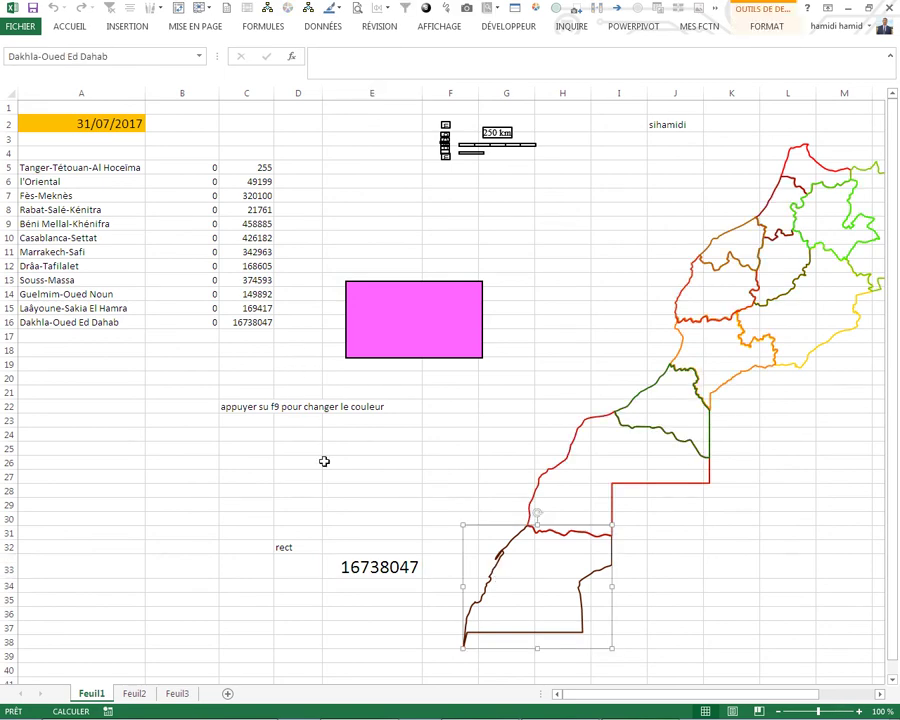
{"action": "left_click", "coordinate": [351, 566]}
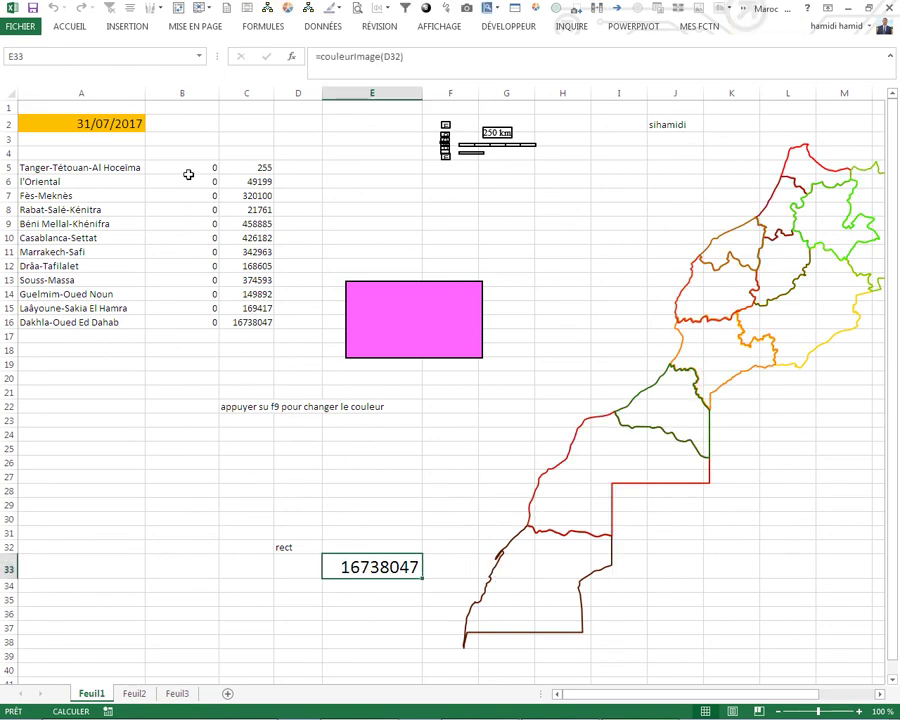
{"action": "left_click_drag", "start_coordinate": [188, 175], "coordinate": [201, 318]}
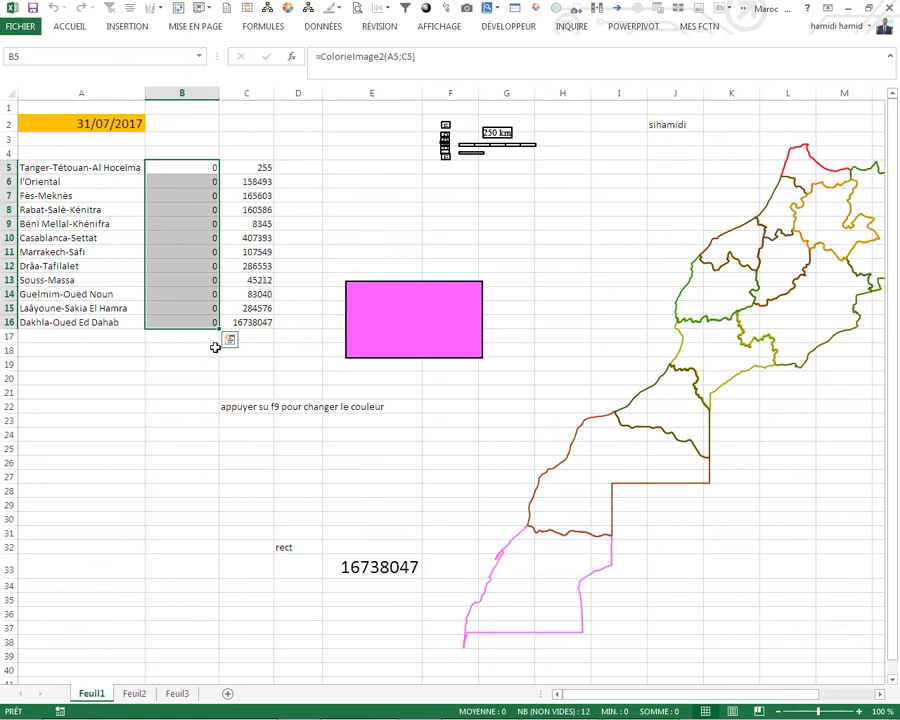
{"action": "left_click", "coordinate": [193, 253]}
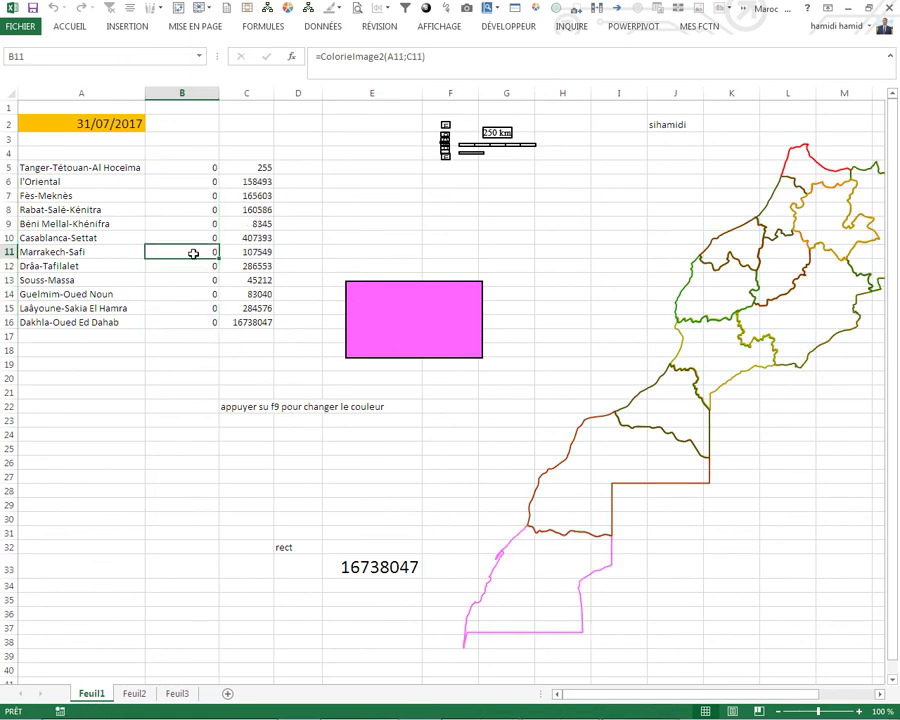
{"action": "left_click", "coordinate": [370, 570]}
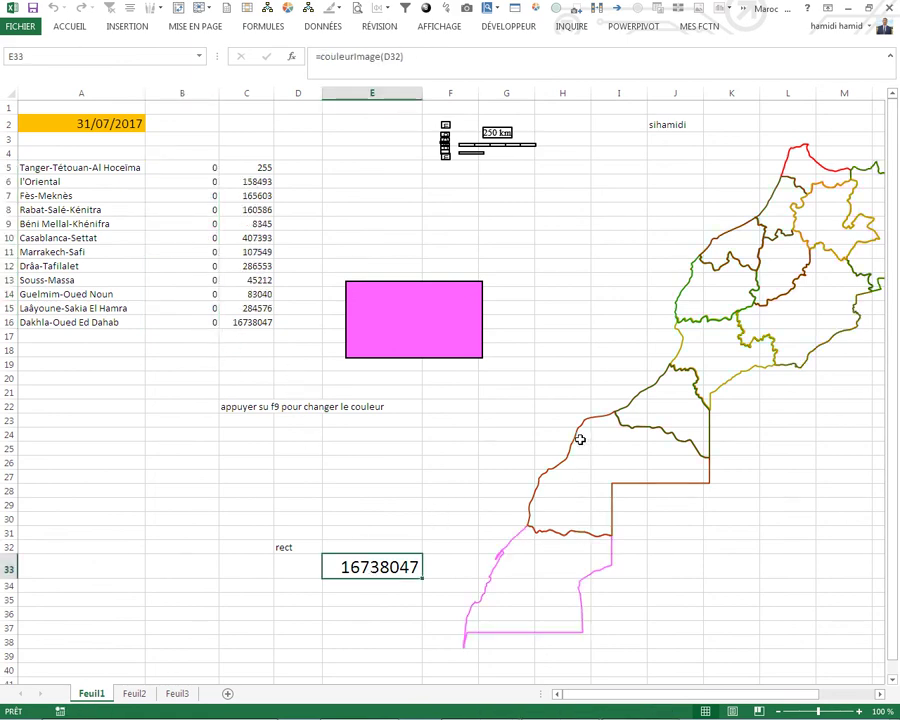
{"action": "left_click", "coordinate": [578, 438]}
{"action": "right_click", "coordinate": [574, 436]}
Select all objects on the sheet through Go To Special, then clear the selection.
{"action": "left_click", "coordinate": [567, 343]}
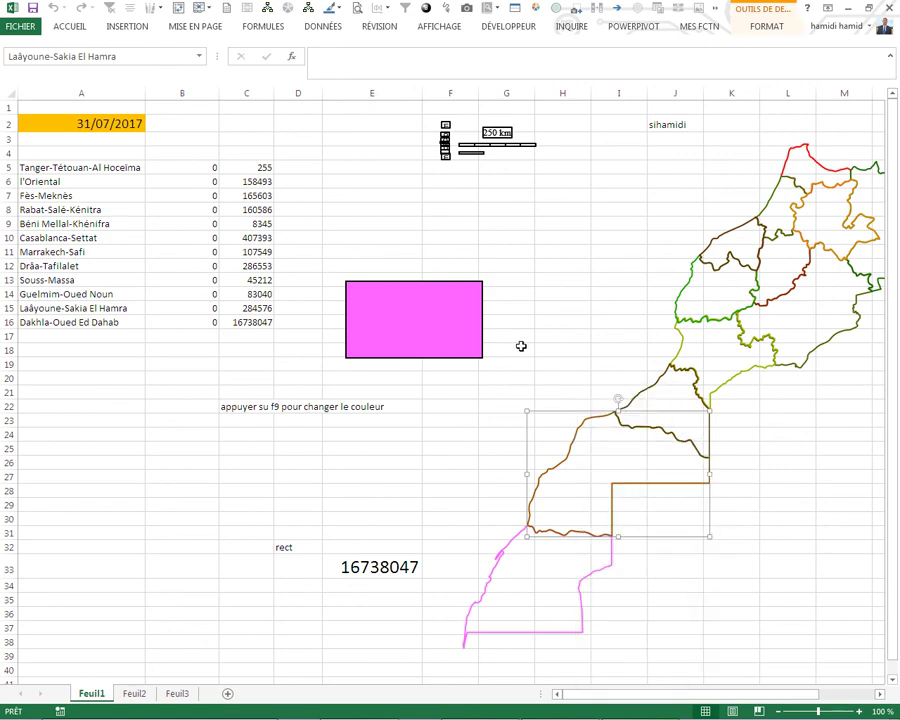
{"action": "left_click", "coordinate": [521, 346]}
{"action": "key", "text": "F5"}
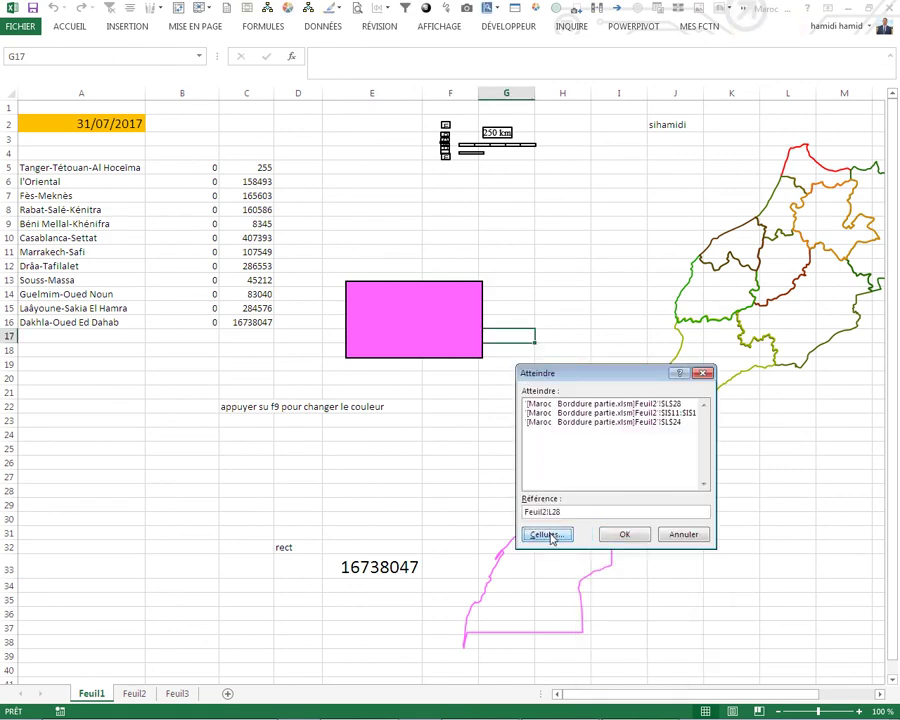
{"action": "left_click", "coordinate": [548, 535]}
{"action": "left_click", "coordinate": [517, 518]}
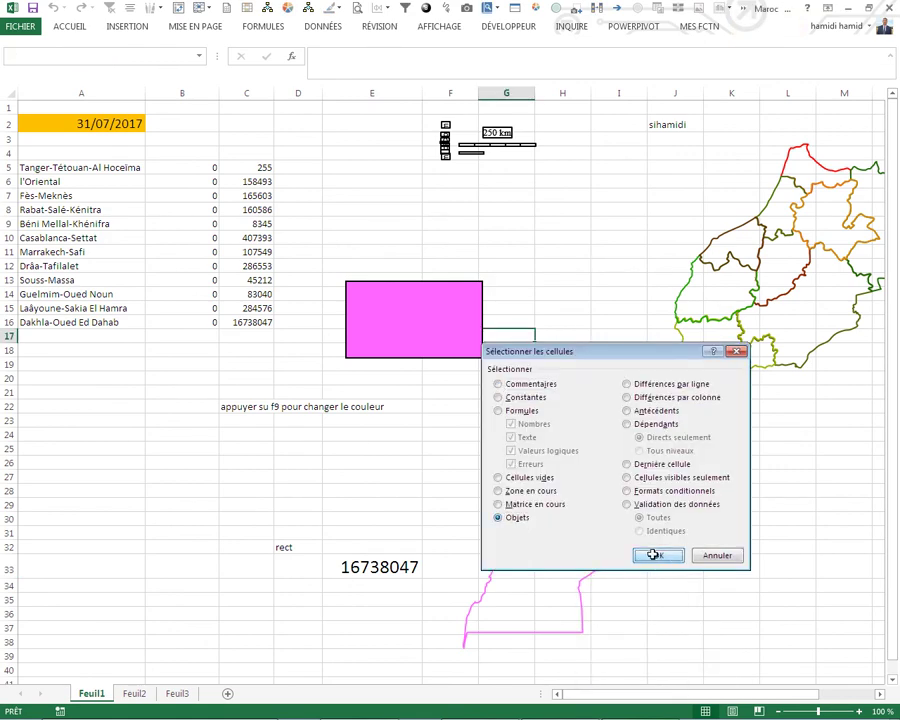
{"action": "left_click", "coordinate": [652, 556]}
{"action": "right_click", "coordinate": [632, 415]}
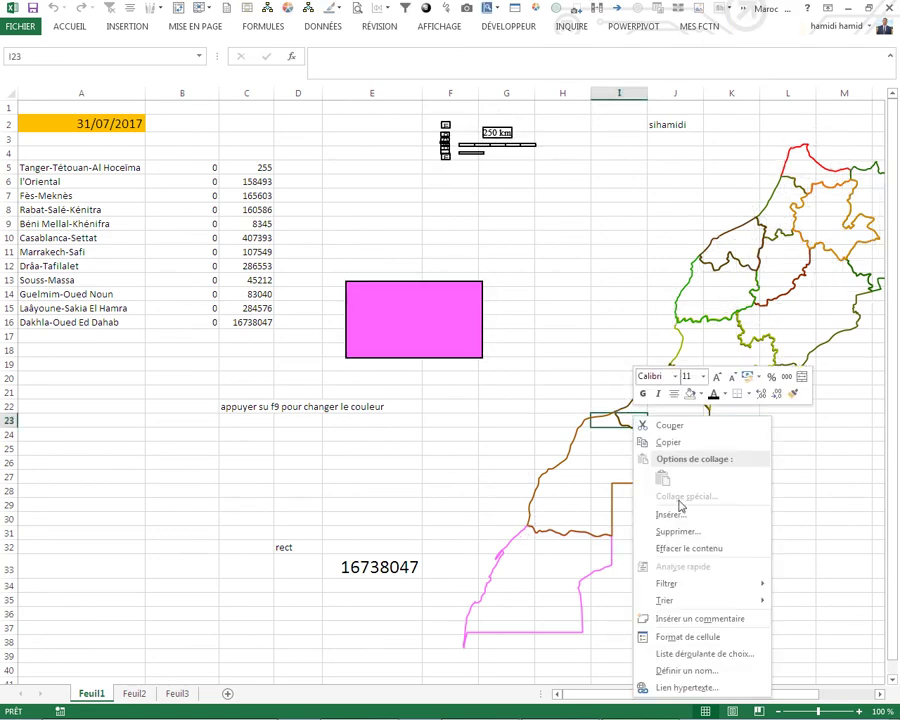
{"action": "key", "text": "Escape"}
Reselect all drawing objects and set their outline weight to 4½ pt.
{"action": "key", "text": "F5"}
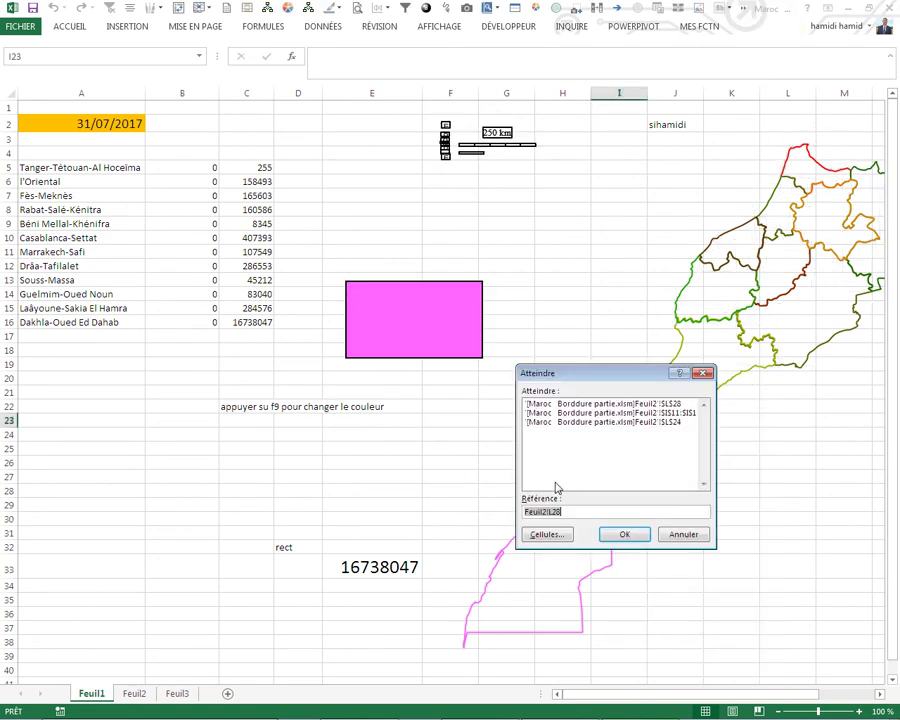
{"action": "left_click", "coordinate": [540, 536]}
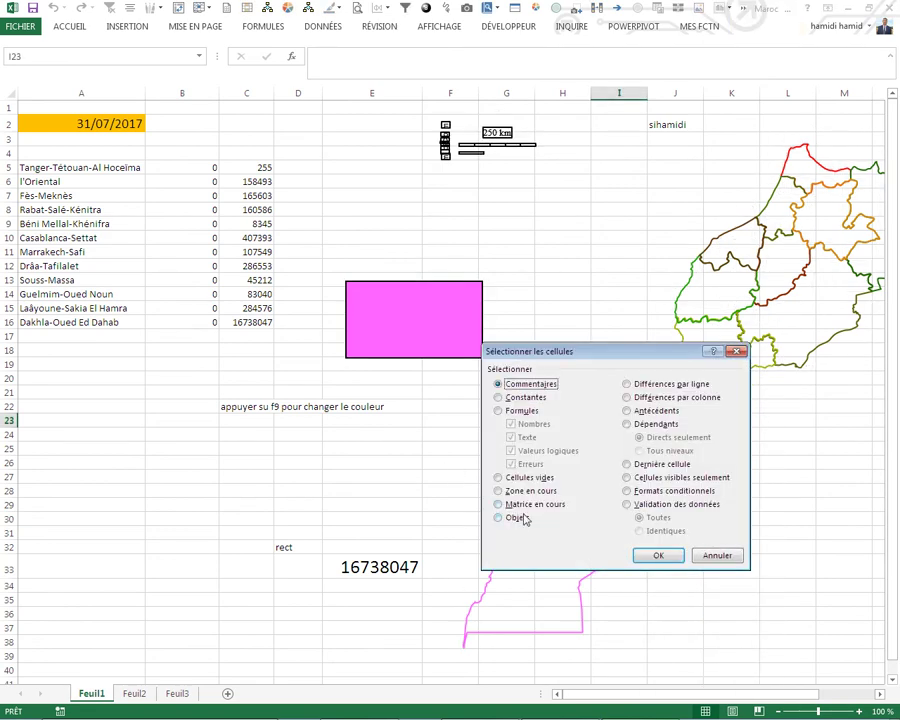
{"action": "left_click", "coordinate": [647, 556]}
{"action": "right_click", "coordinate": [597, 418]}
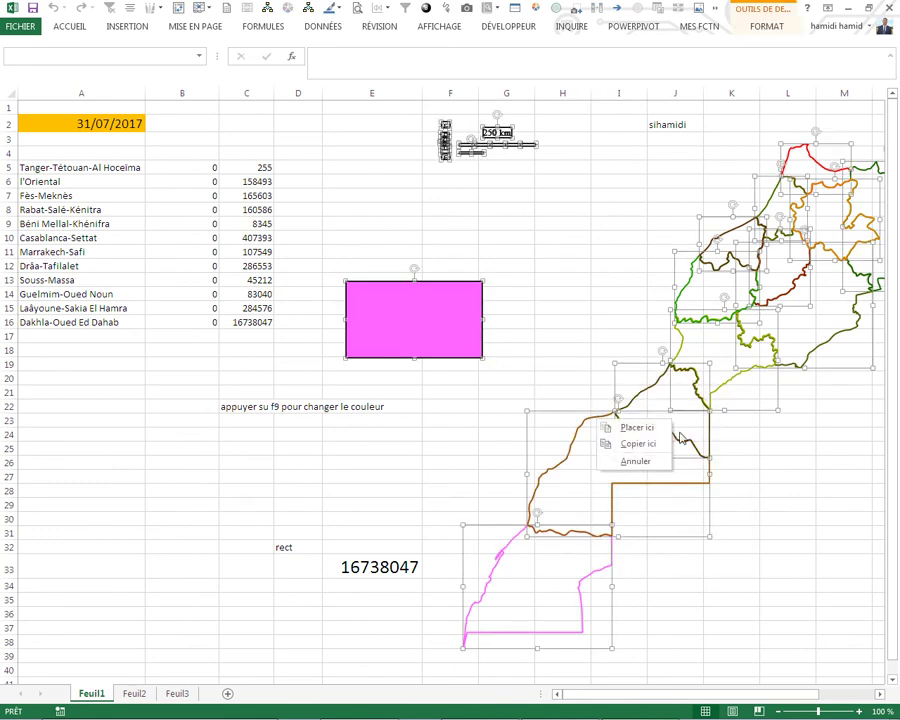
{"action": "right_click", "coordinate": [707, 476]}
{"action": "left_click", "coordinate": [805, 441]}
{"action": "mouse_move", "coordinate": [790, 658]}
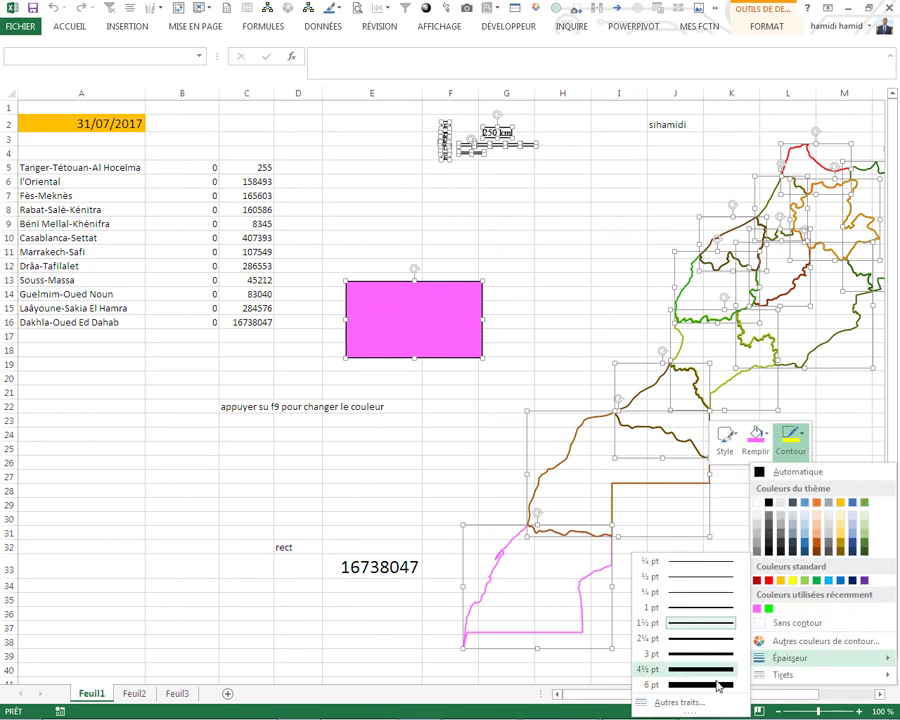
{"action": "left_click", "coordinate": [700, 669]}
{"action": "left_click", "coordinate": [268, 567]}
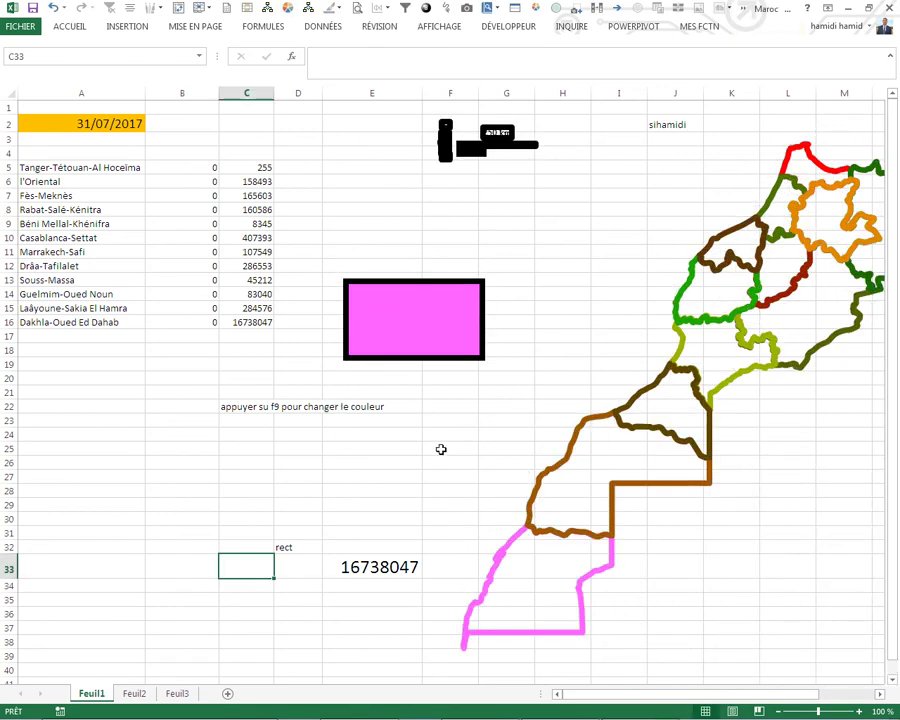
Fill the pink rectangle red.
{"action": "left_click", "coordinate": [565, 462]}
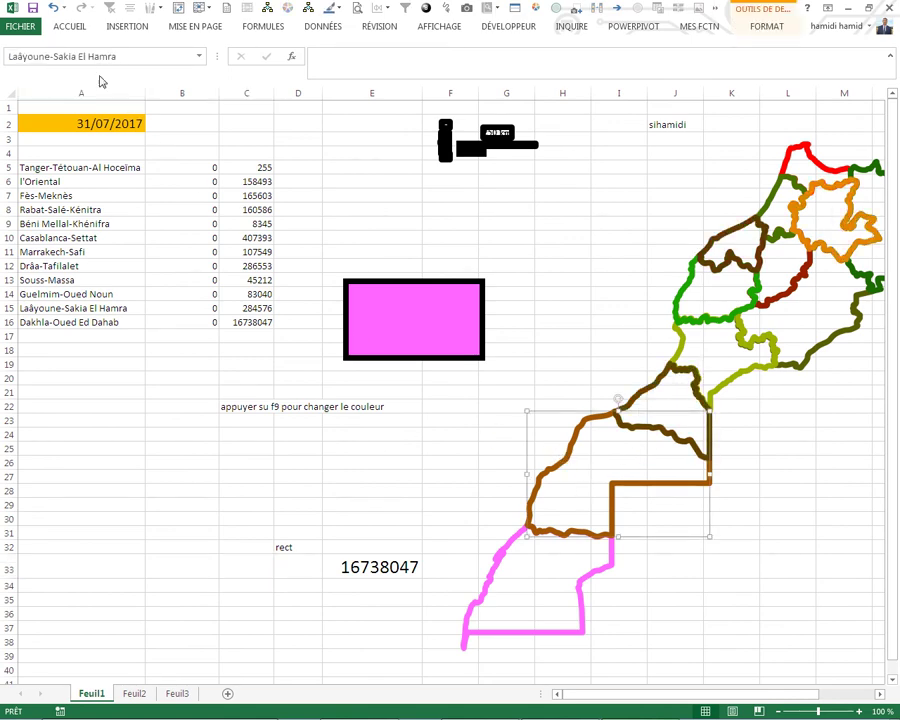
{"action": "left_click", "coordinate": [242, 450]}
{"action": "left_click", "coordinate": [372, 355]}
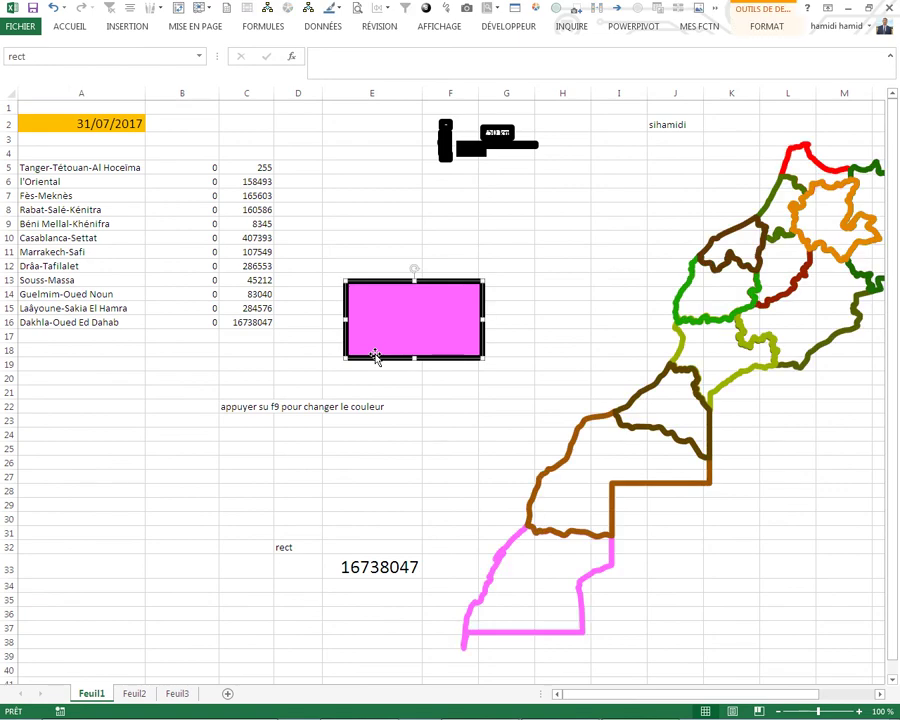
{"action": "right_click", "coordinate": [378, 352]}
{"action": "left_click", "coordinate": [470, 318]}
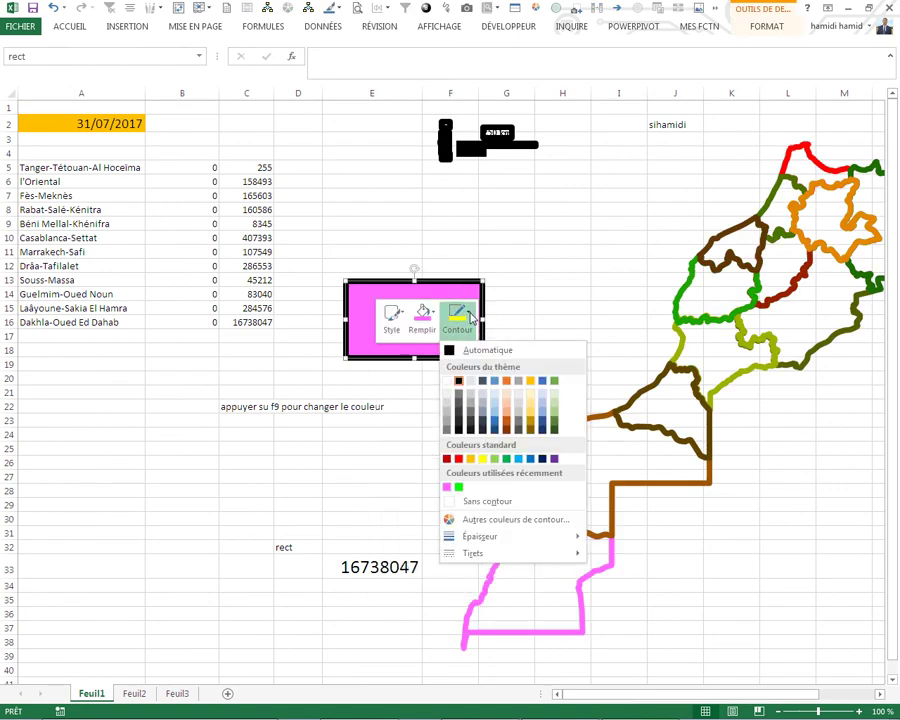
{"action": "left_click", "coordinate": [433, 315]}
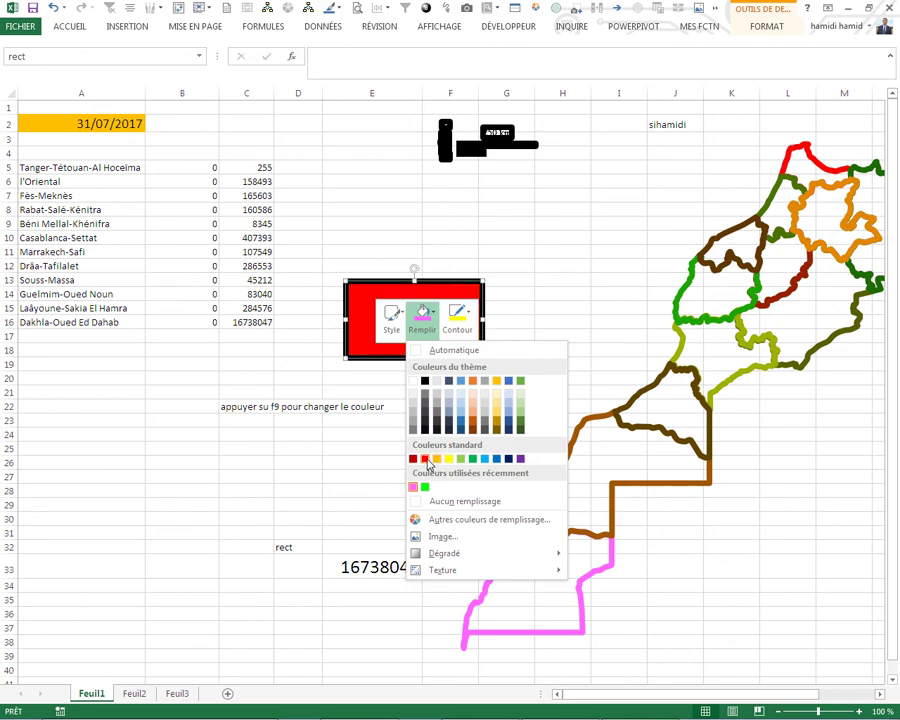
{"action": "left_click", "coordinate": [425, 459]}
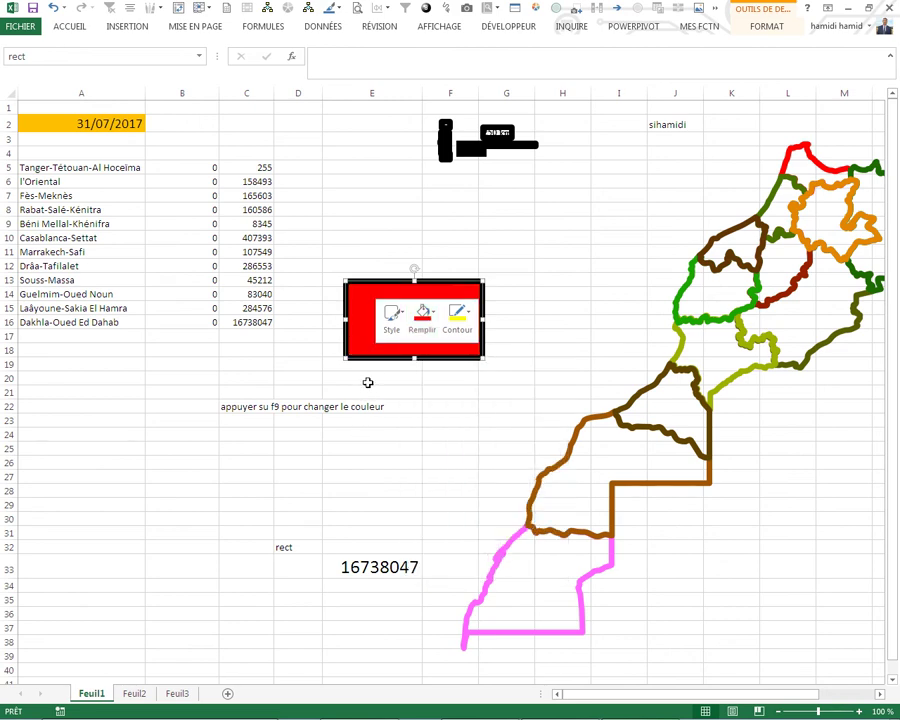
Refill the rectangle purple and recalculate so E33 shows 10498160.
{"action": "right_click", "coordinate": [403, 362]}
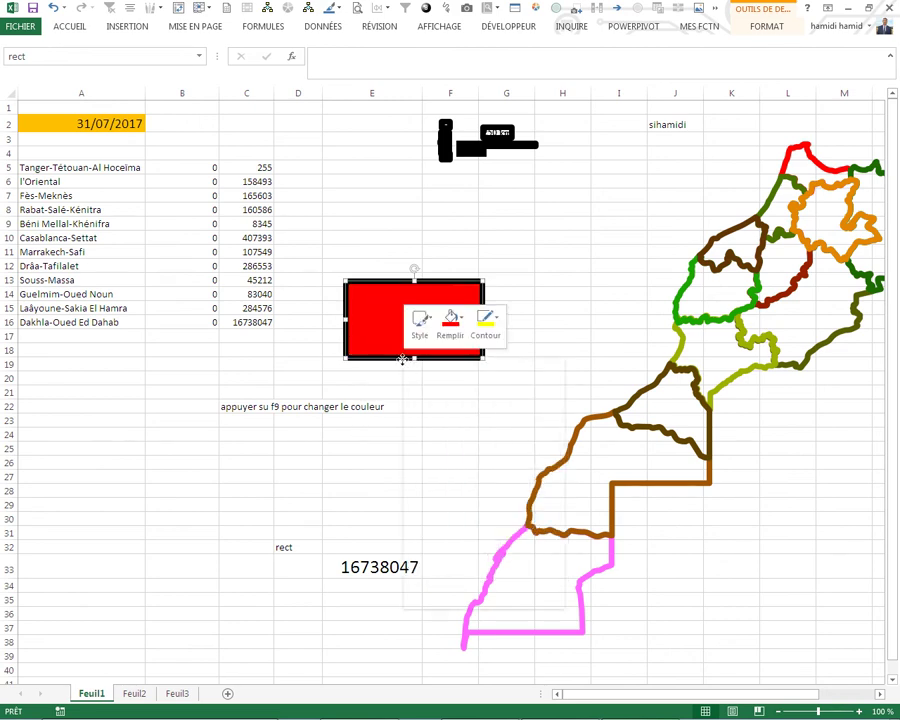
{"action": "left_click", "coordinate": [459, 322]}
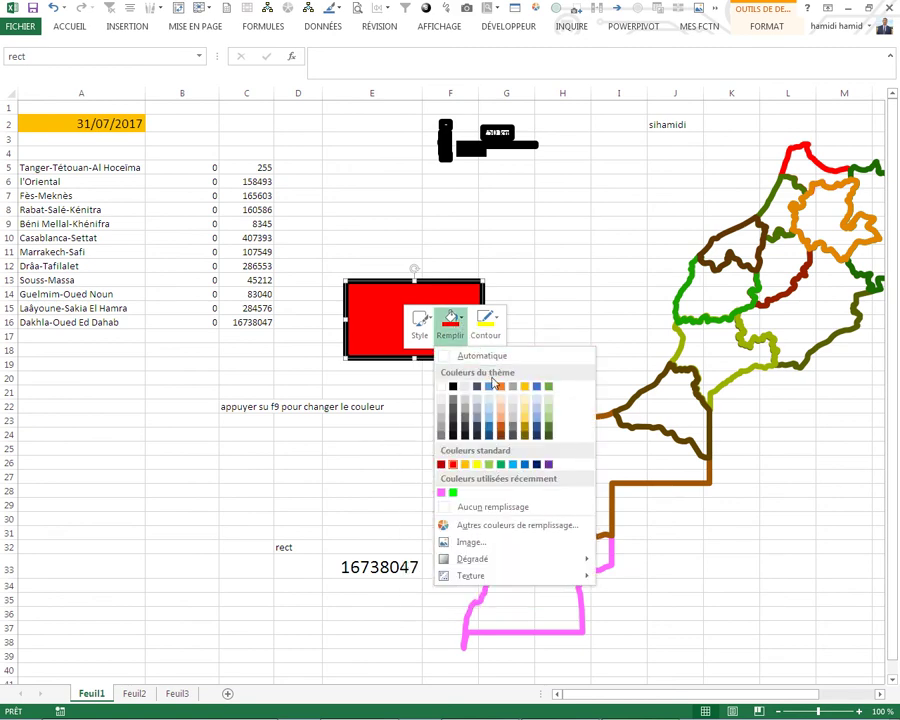
{"action": "left_click", "coordinate": [548, 466]}
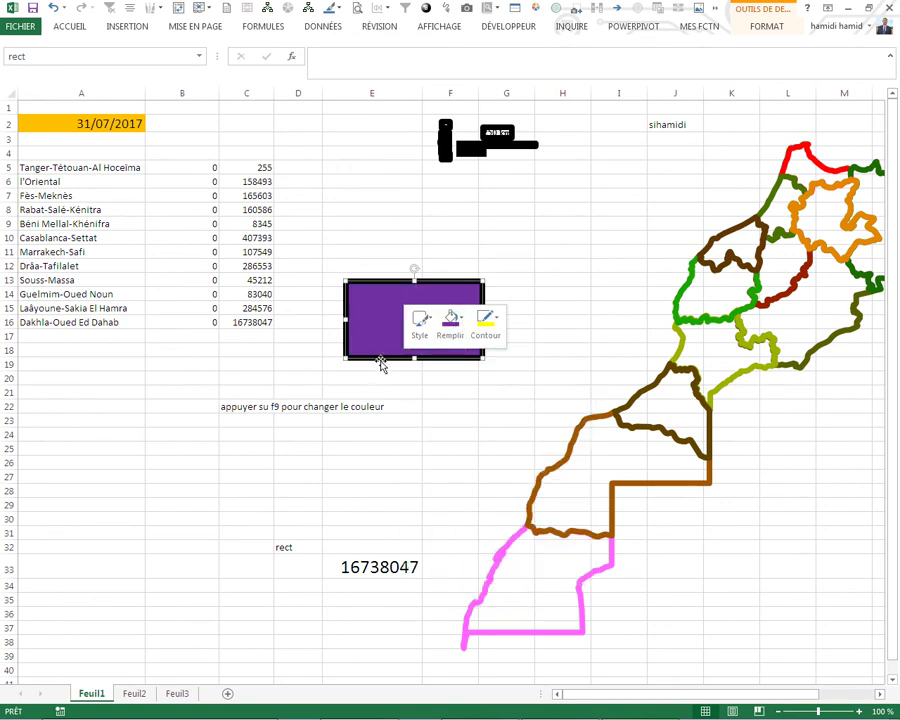
{"action": "left_click", "coordinate": [381, 474]}
{"action": "key", "text": "F9"}
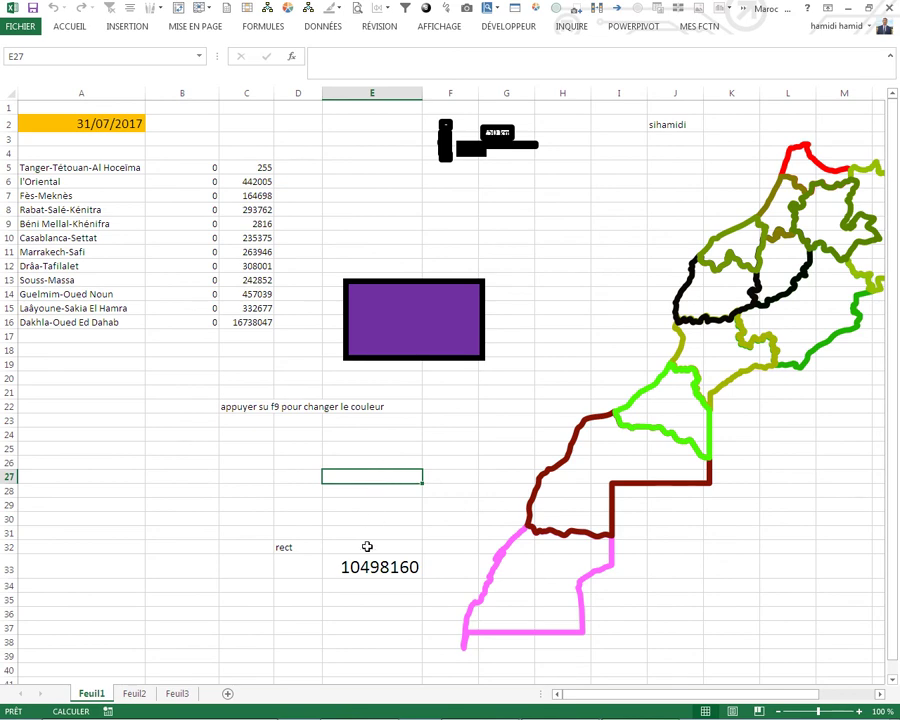
Paste E33's code 10498160 as a value into C15 and recalculate the border colours.
{"action": "left_click", "coordinate": [374, 569]}
{"action": "key", "text": "ctrl+c"}
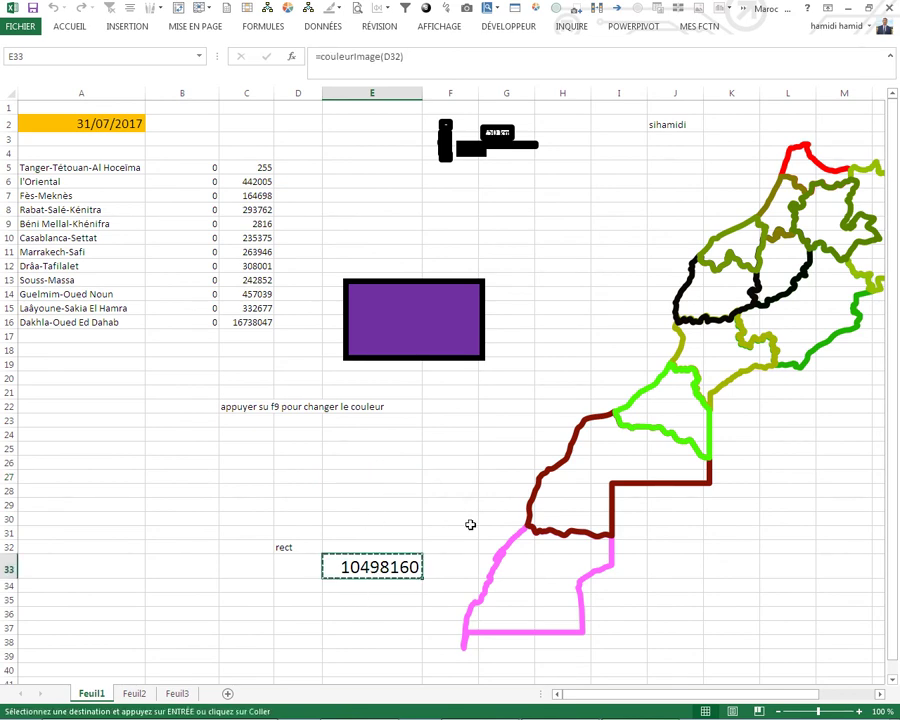
{"action": "left_click", "coordinate": [237, 308]}
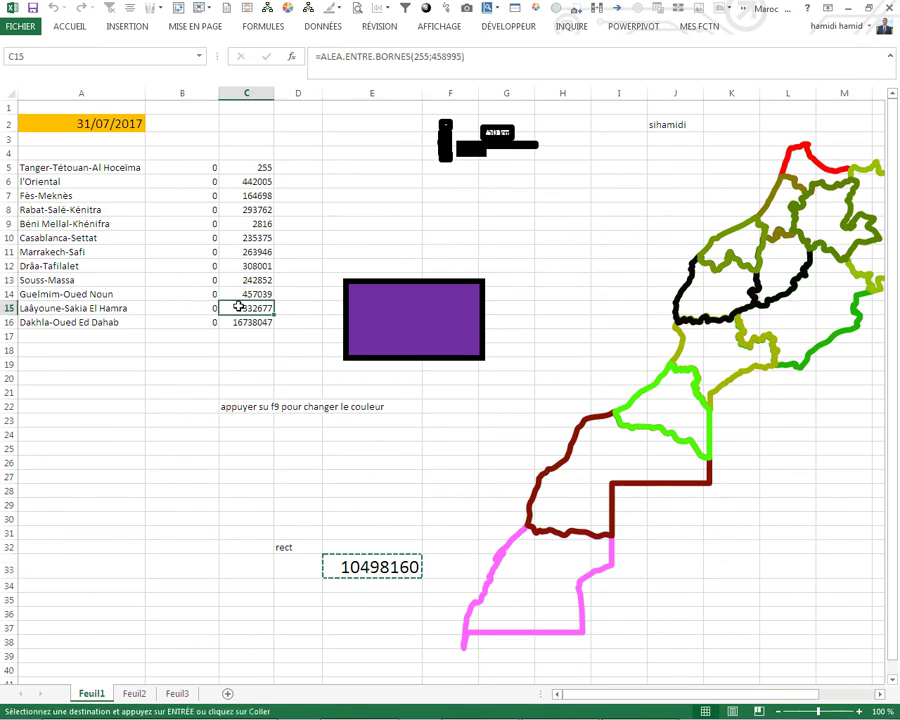
{"action": "right_click", "coordinate": [240, 308]}
{"action": "left_click", "coordinate": [289, 369]}
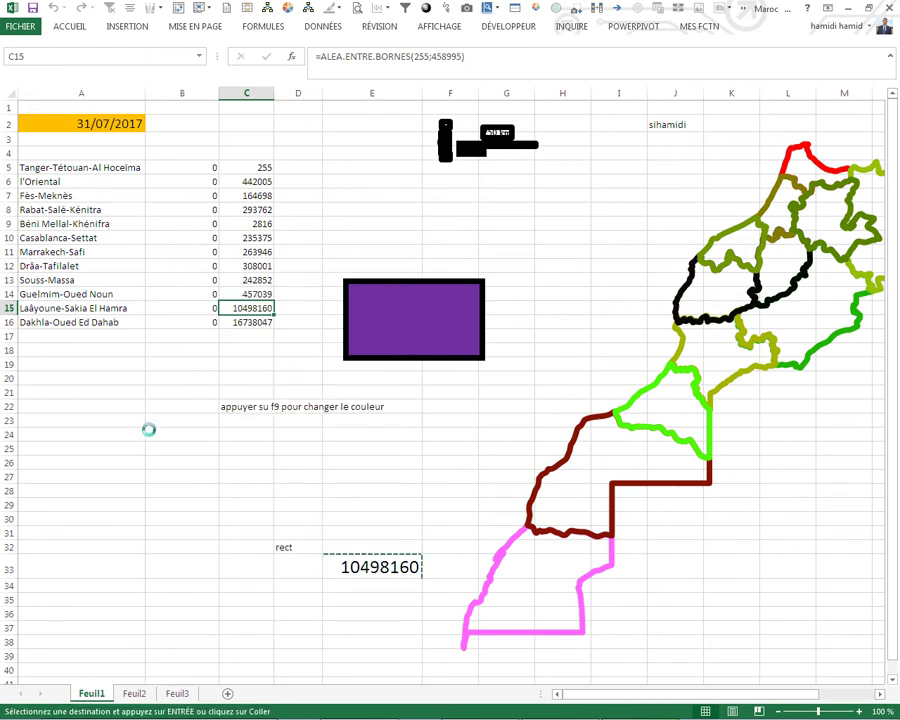
{"action": "left_click", "coordinate": [182, 420], "text": "shift"}
{"action": "key", "text": "F9"}
{"action": "key", "text": "F9"}
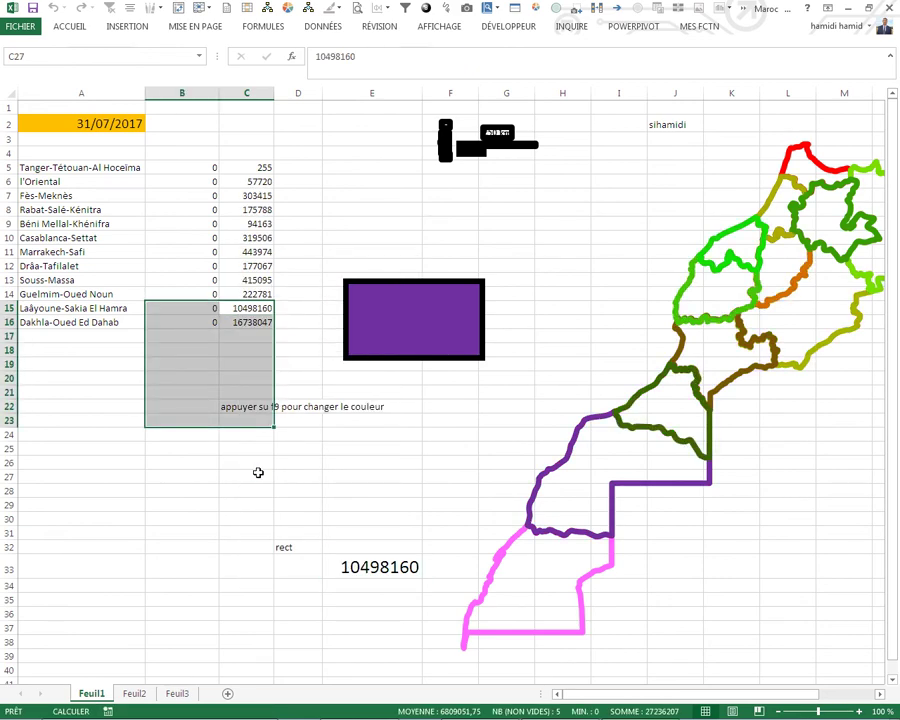
{"action": "left_click", "coordinate": [258, 472]}
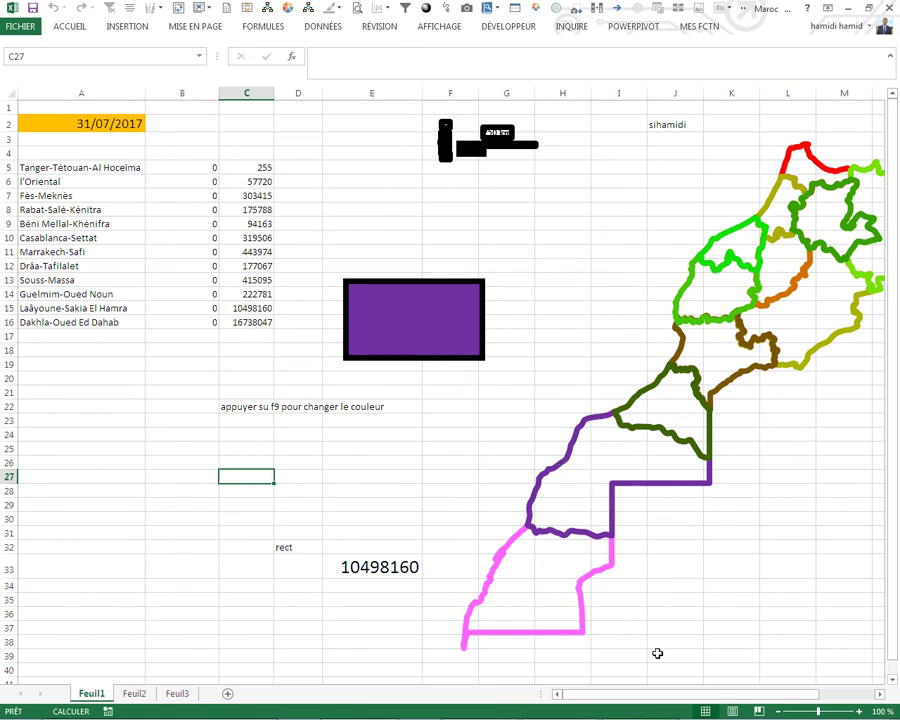
{"action": "left_click_drag", "start_coordinate": [649, 693], "coordinate": [669, 694]}
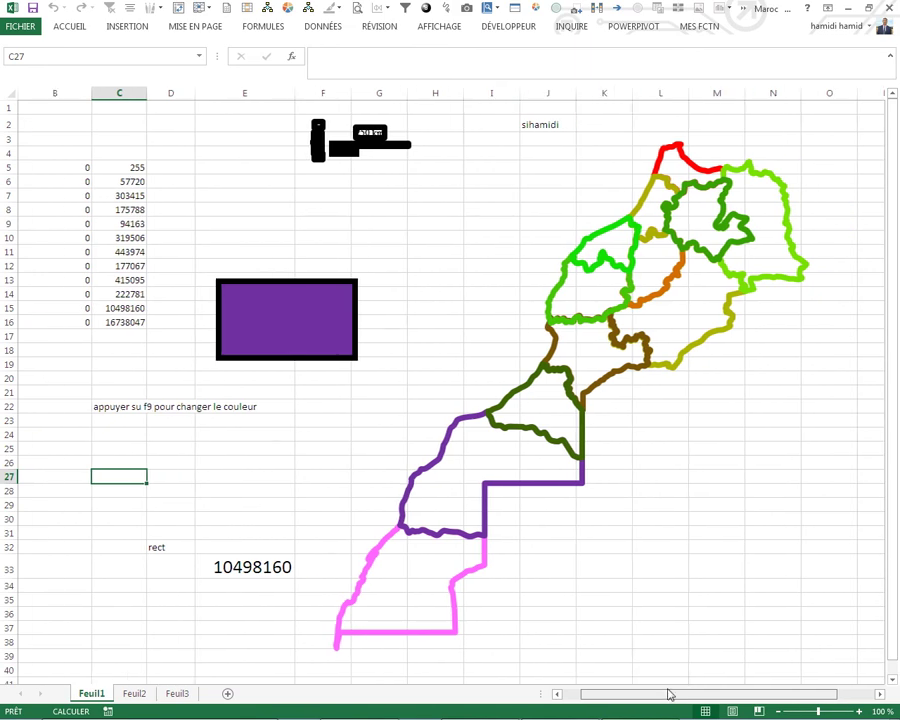
Review the ColorieImage2 and couleurImage function code on Feuil3.
{"action": "left_click", "coordinate": [178, 694]}
{"action": "left_click", "coordinate": [460, 436]}
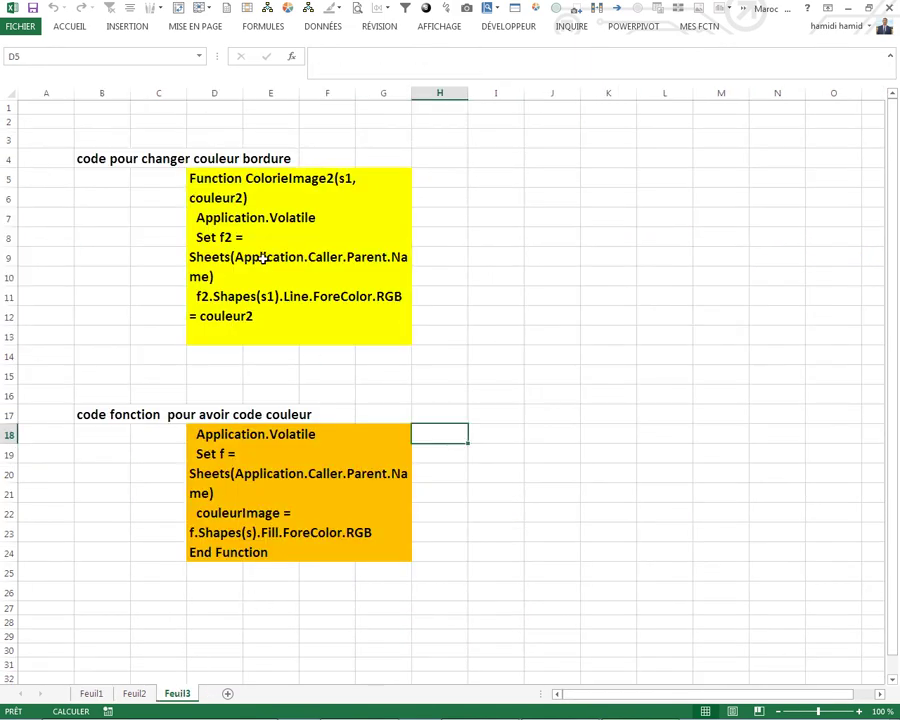
{"action": "left_click", "coordinate": [261, 257]}
{"action": "left_click", "coordinate": [266, 472]}
{"action": "left_click", "coordinate": [240, 276]}
{"action": "left_click", "coordinate": [280, 456]}
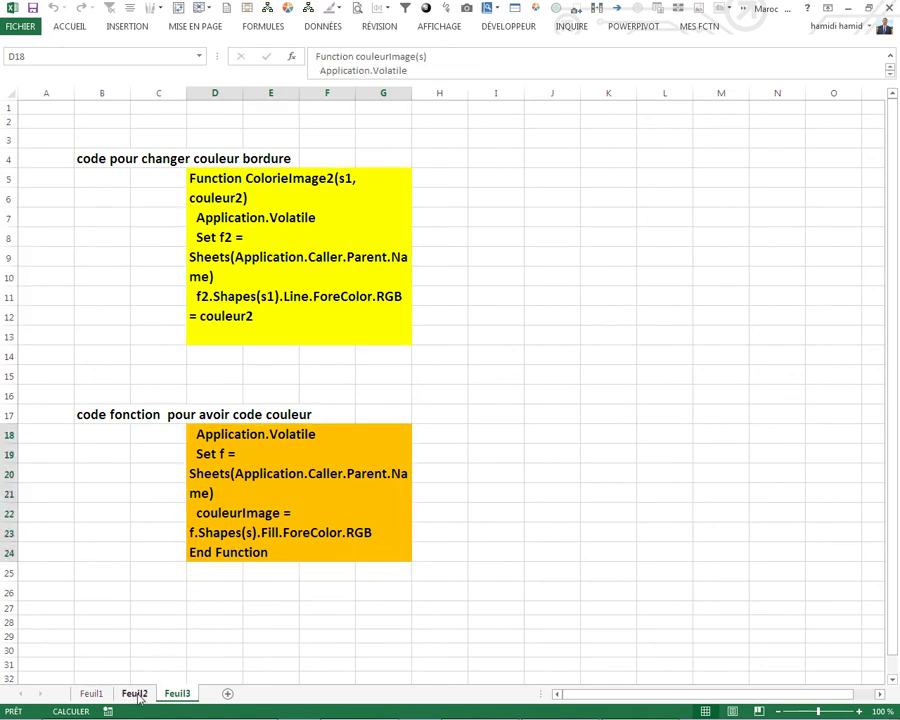
On Feuil2, enter the date 31/08/2017 in F2 and a person's name in H2.
{"action": "left_click", "coordinate": [134, 693]}
{"action": "left_click", "coordinate": [366, 136]}
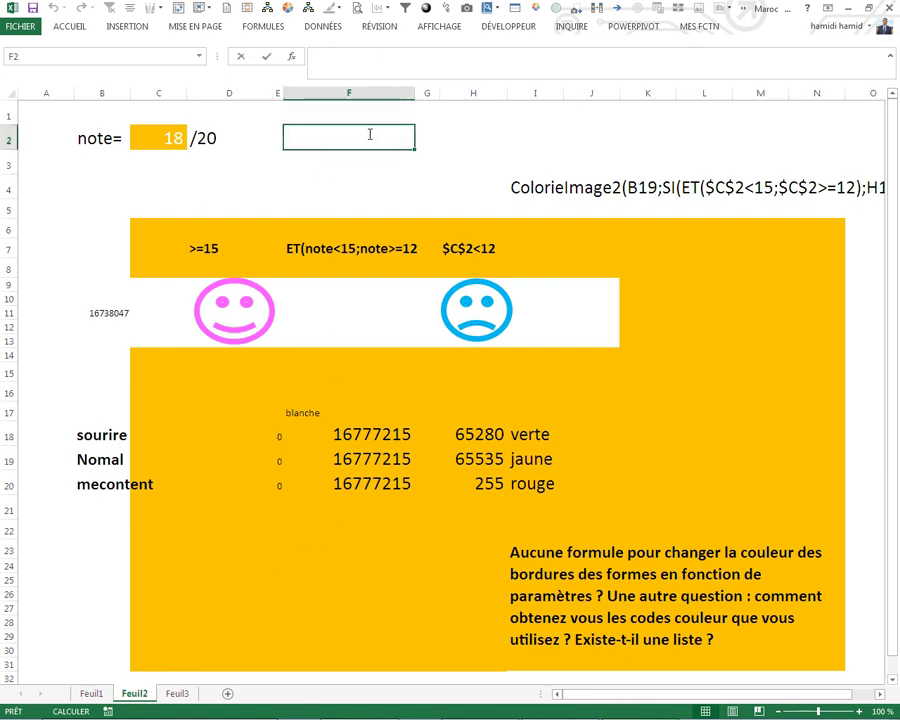
{"action": "type", "text": "31-08-2017"}
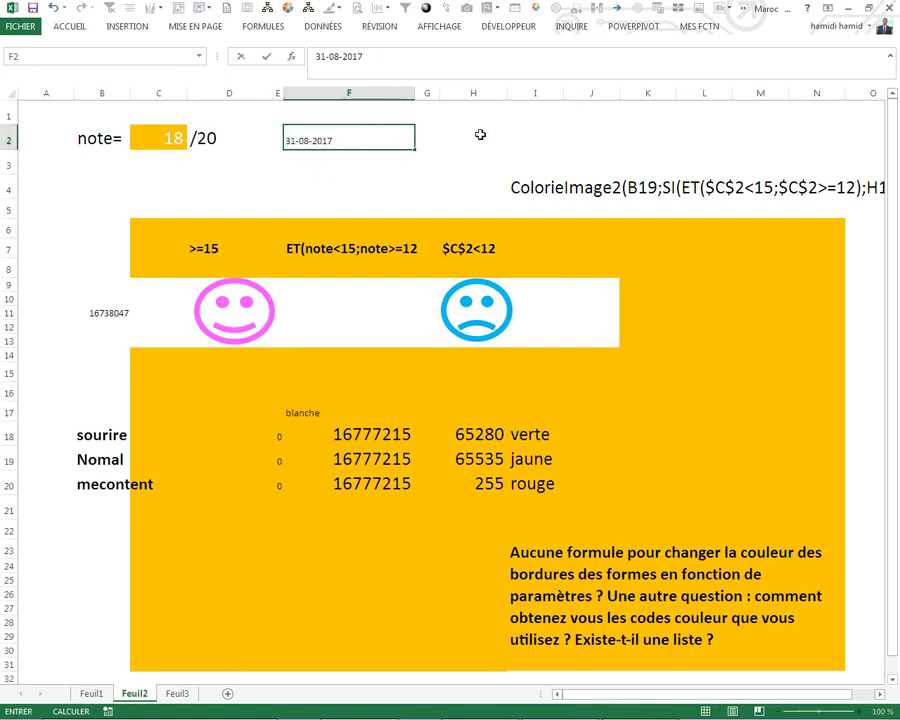
{"action": "left_click", "coordinate": [478, 135]}
{"action": "type", "text": "s"}
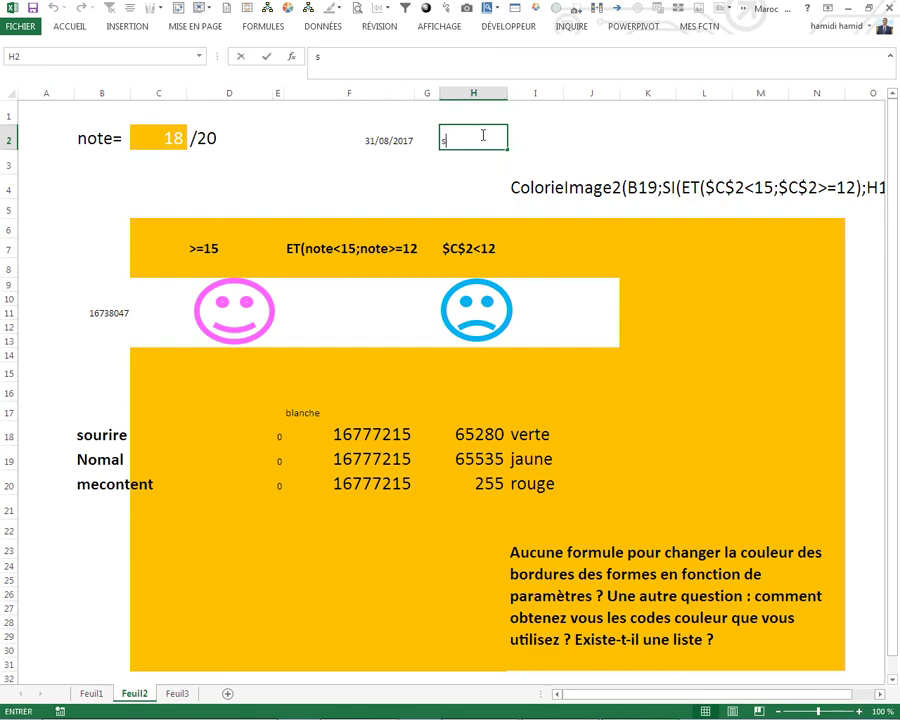
{"action": "type", "text": "ihamidi"}
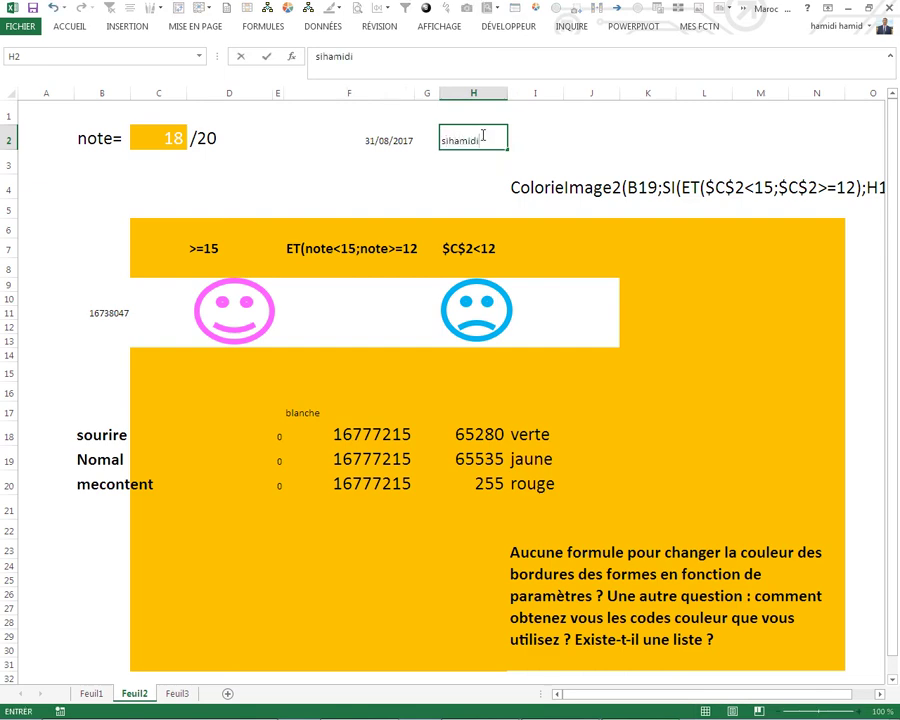